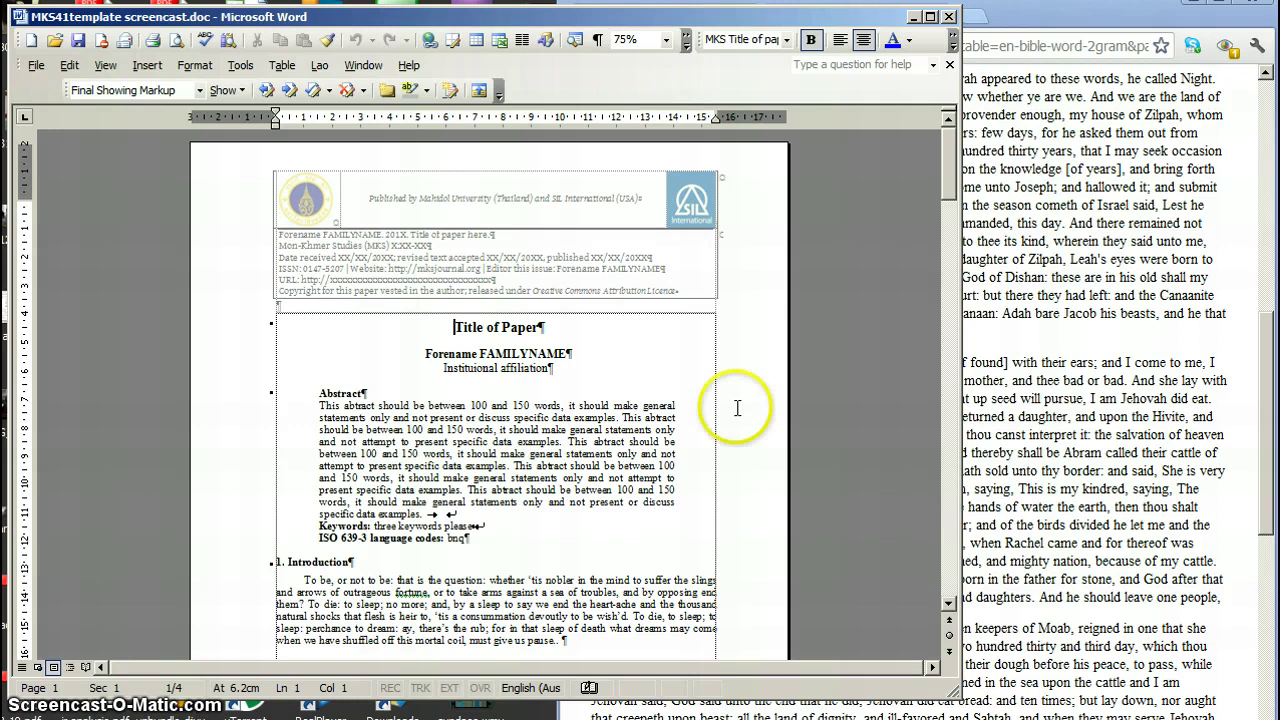
Step: With the caret in the abstract, list the paragraph styles down to WORD-FOR-WORD GLOSS
{"action": "left_click", "coordinate": [489, 405]}
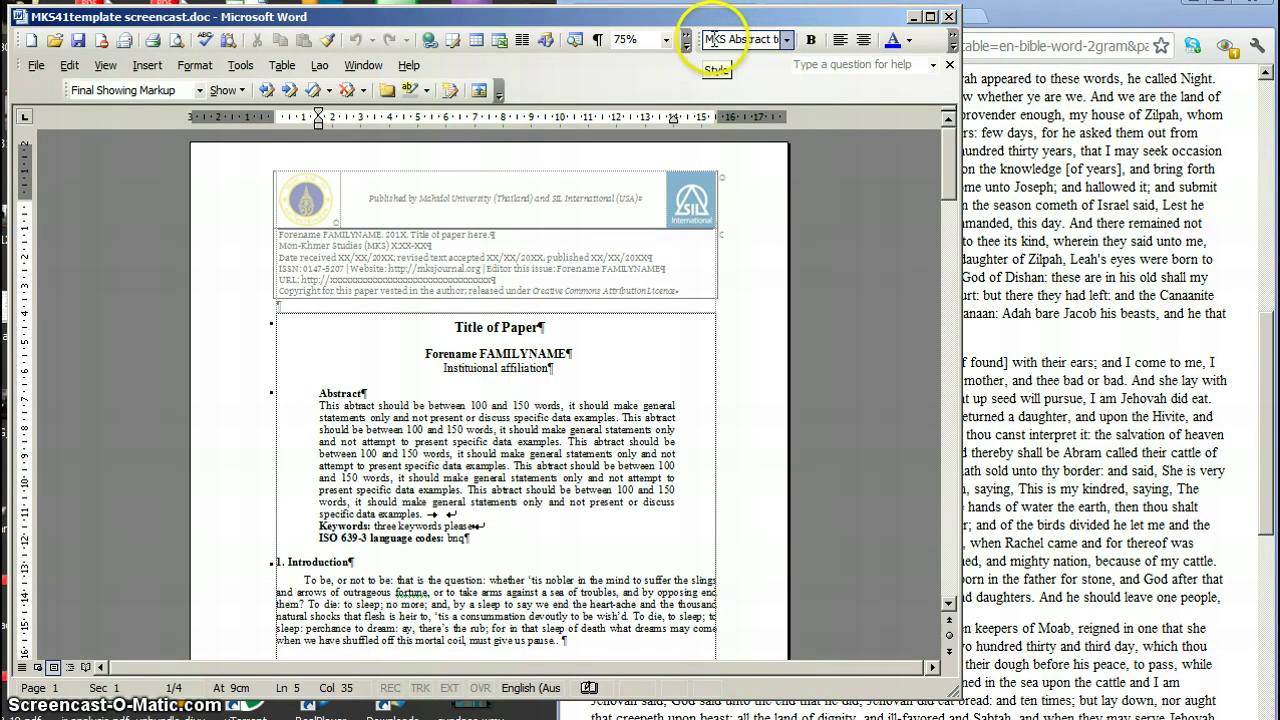
{"action": "left_click", "coordinate": [787, 42]}
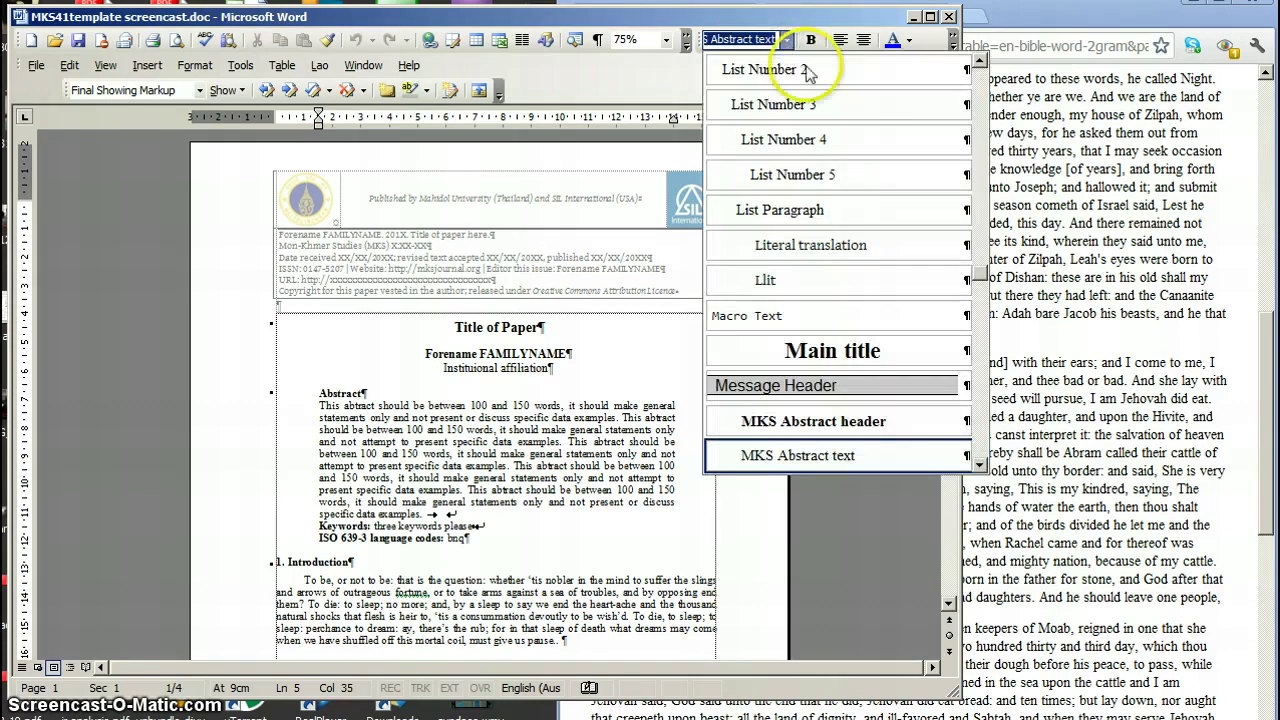
{"action": "scroll", "coordinate": [960, 400], "scroll_direction": "down", "scroll_amount": 10}
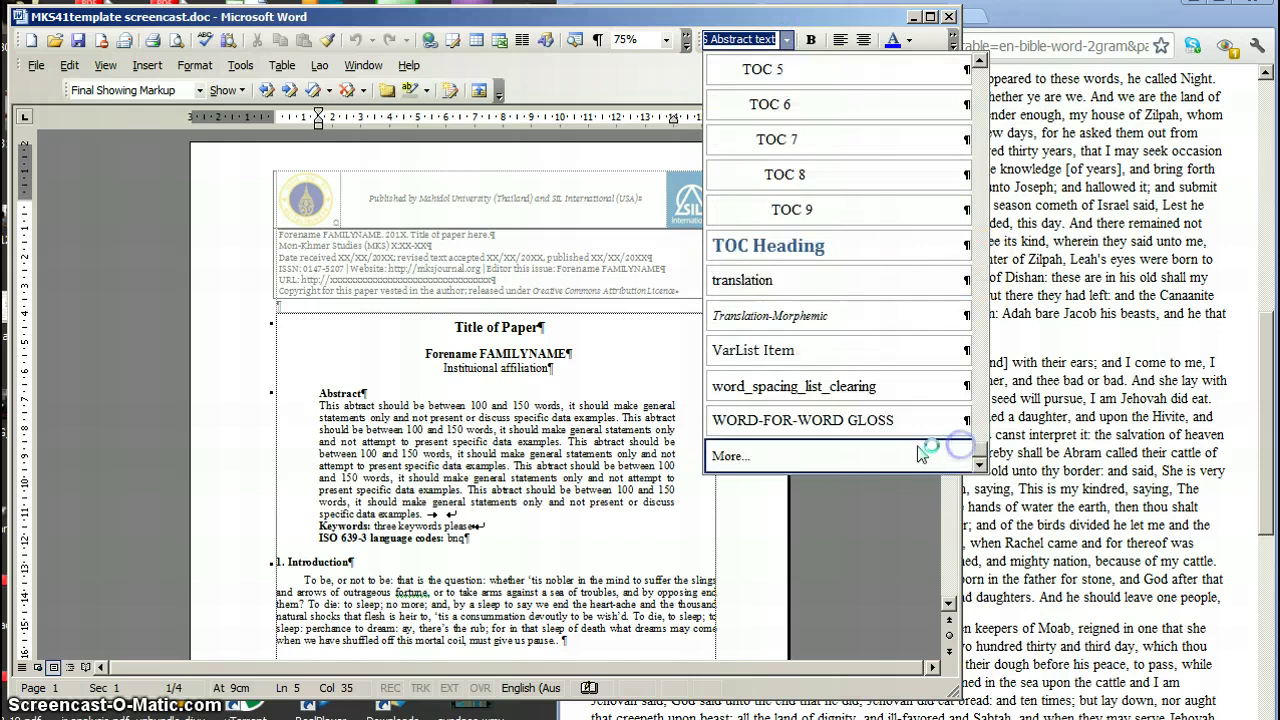
Step: Open the Styles and Formatting pane and check the abstract, Introduction and body paragraph styles
{"action": "left_click", "coordinate": [915, 456]}
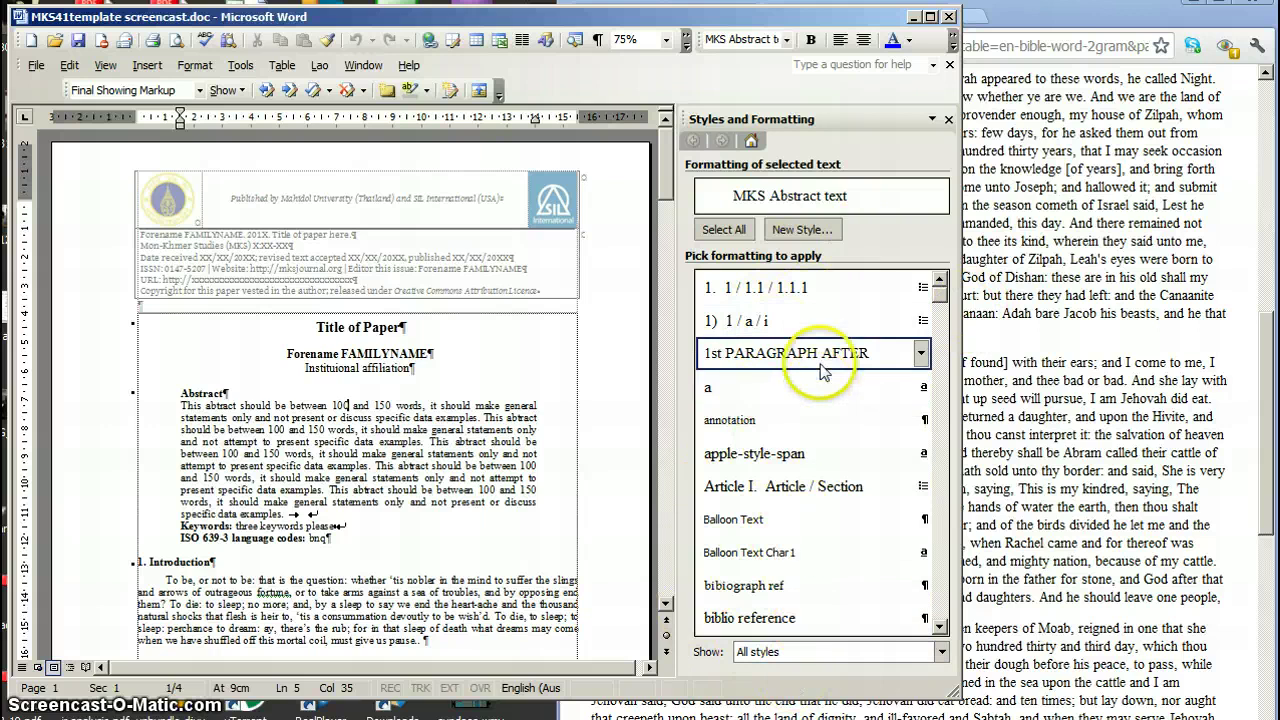
{"action": "left_click", "coordinate": [453, 443]}
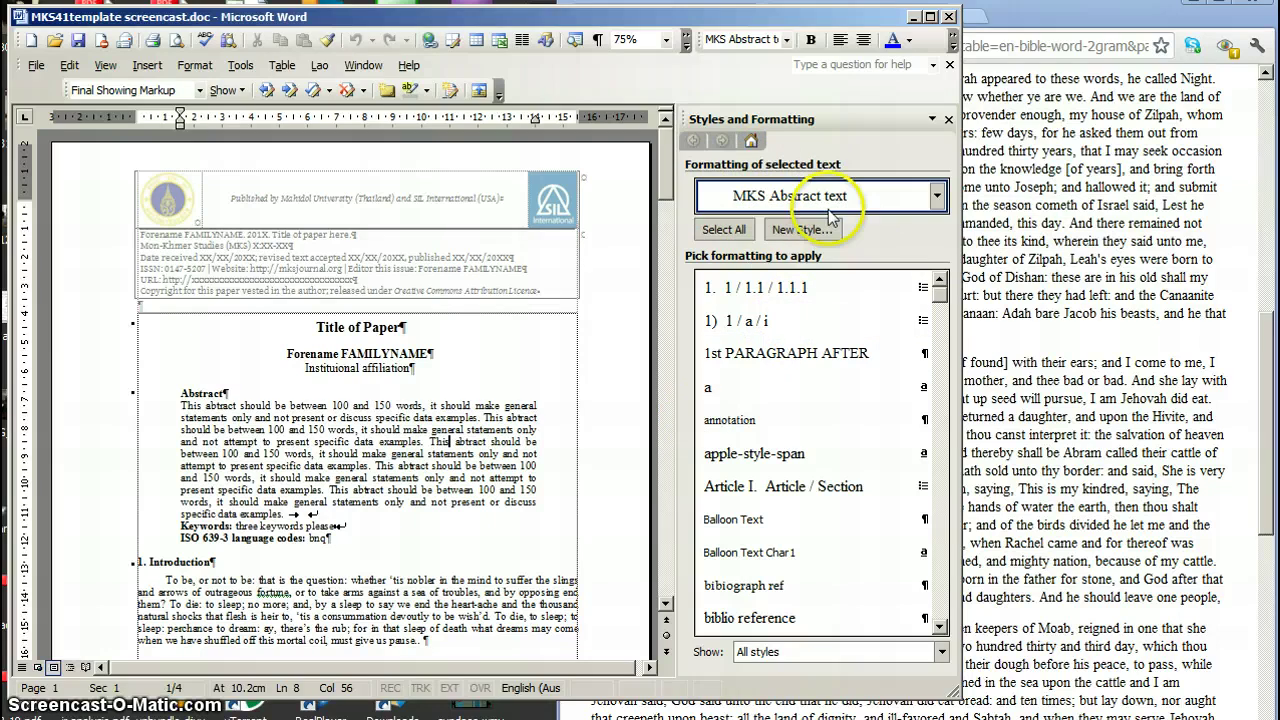
{"action": "mouse_move", "coordinate": [822, 196]}
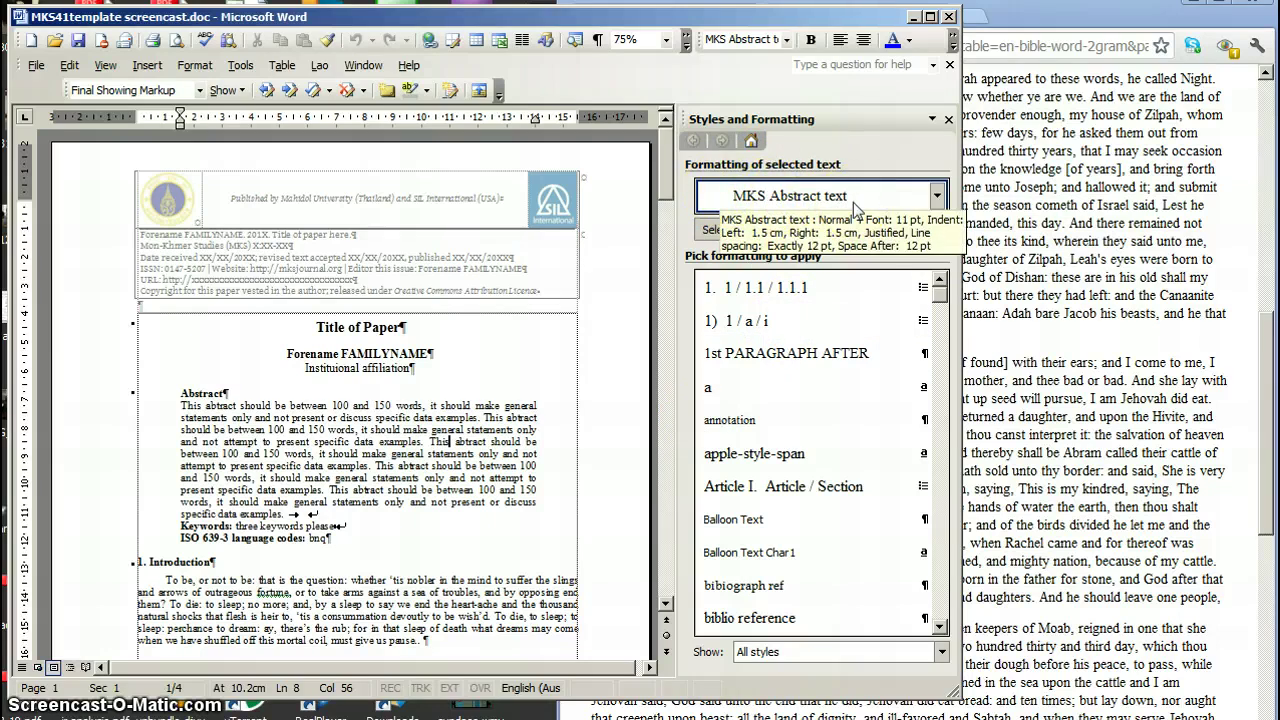
{"action": "left_click", "coordinate": [513, 575]}
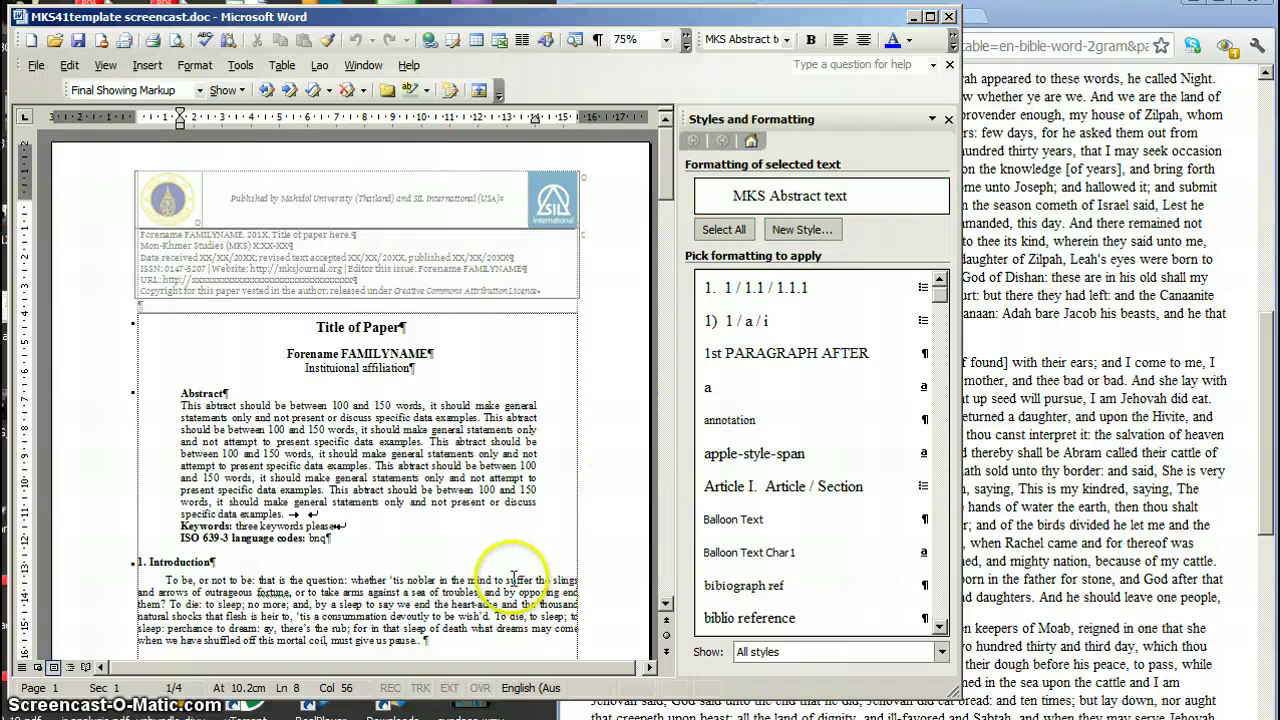
{"action": "left_click", "coordinate": [512, 579]}
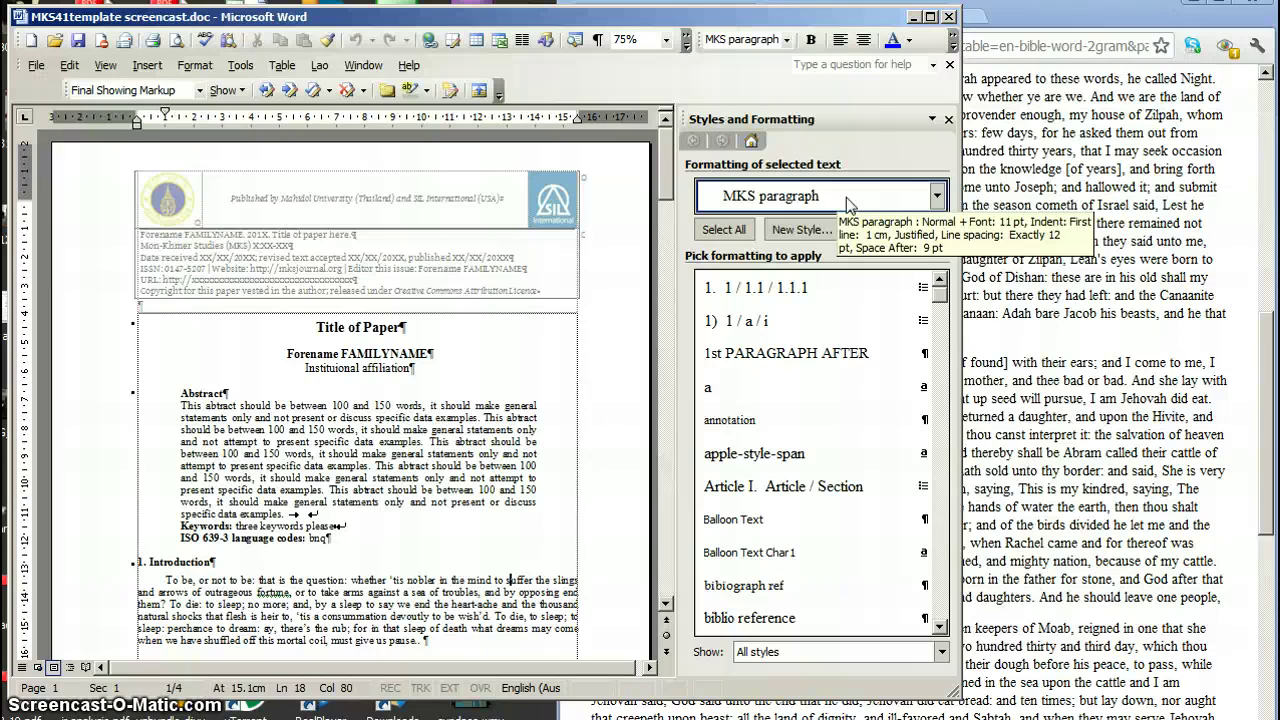
Step: Check the styles of the title, author, affiliation, Abstract heading and abstract end
{"action": "left_click", "coordinate": [371, 330]}
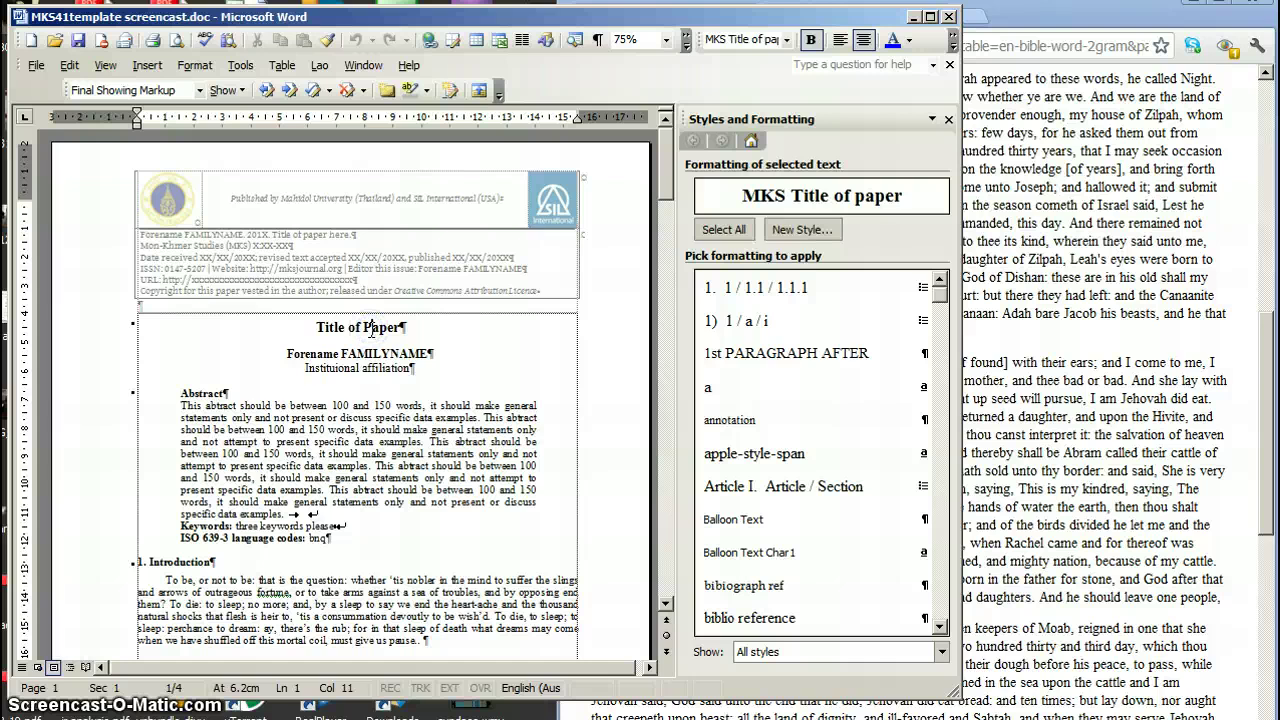
{"action": "left_click", "coordinate": [371, 356]}
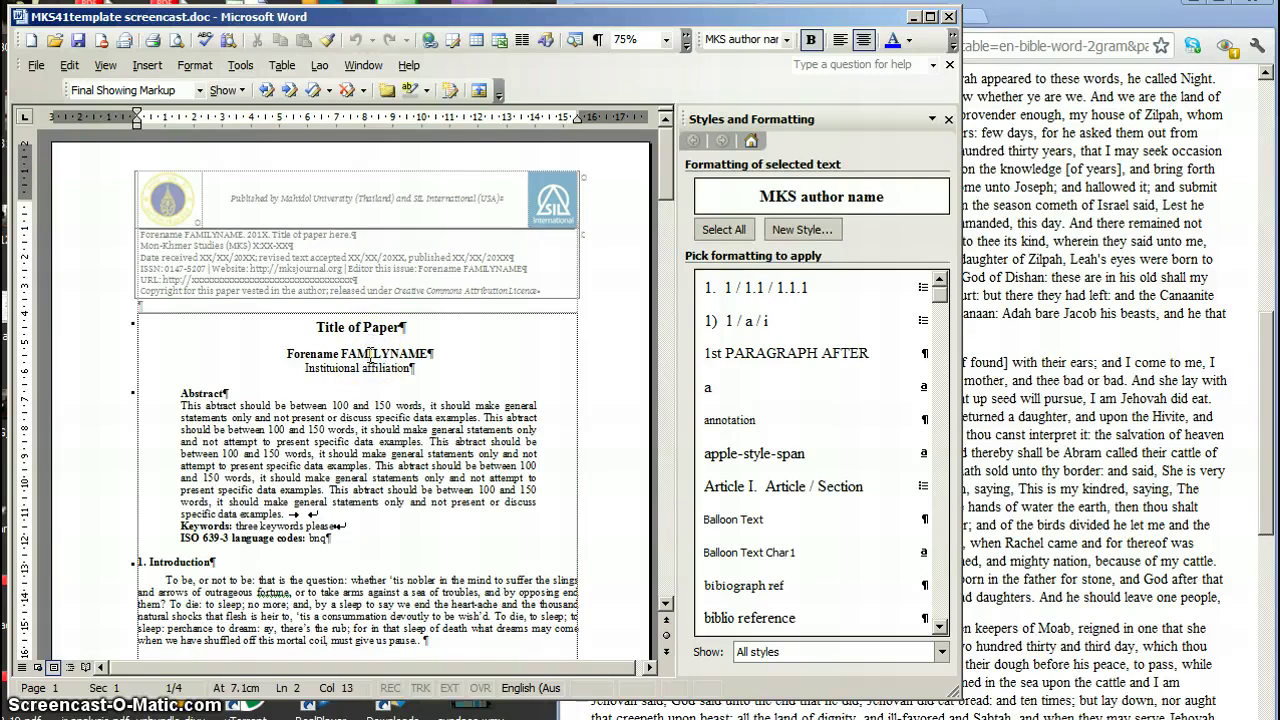
{"action": "left_click", "coordinate": [372, 369]}
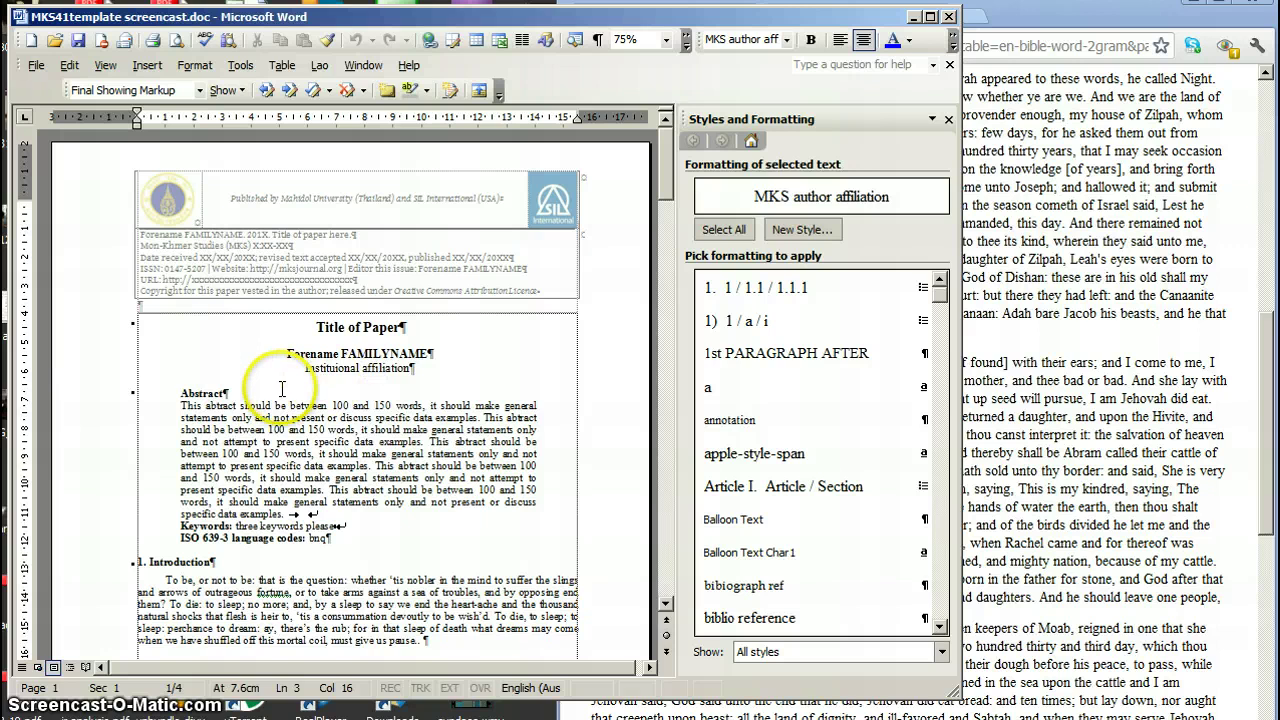
{"action": "left_click", "coordinate": [211, 392]}
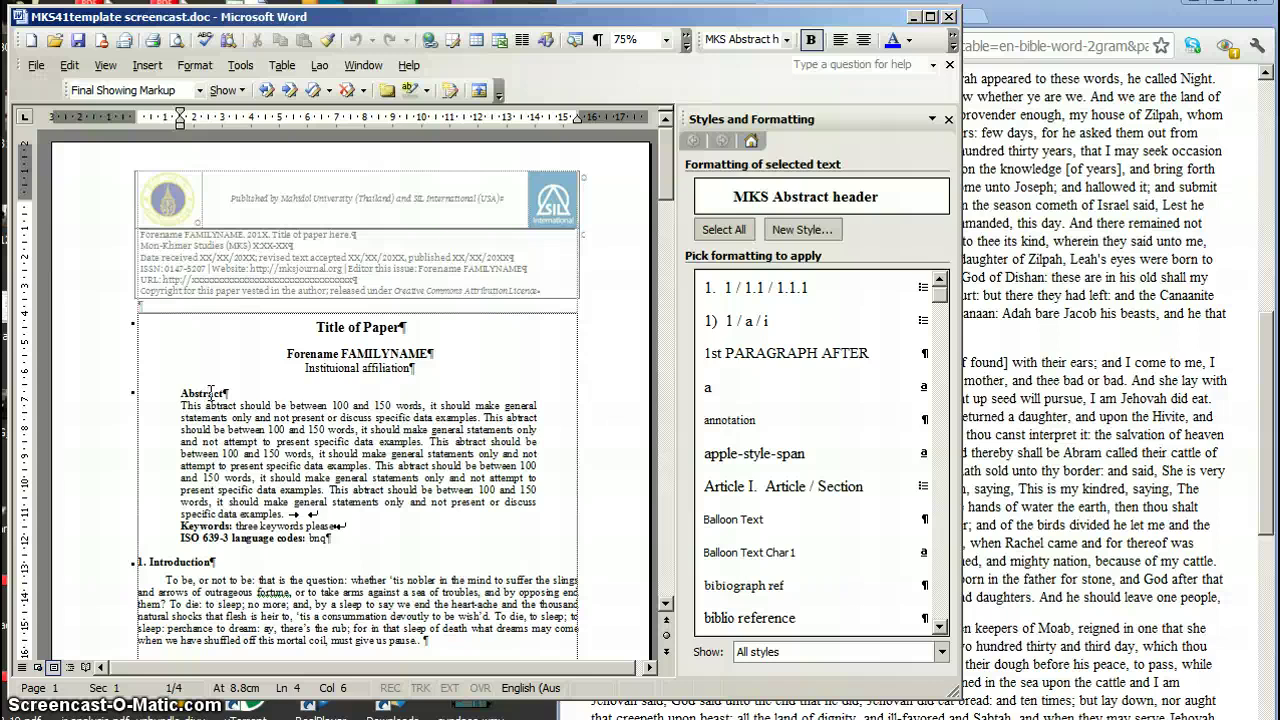
{"action": "left_click", "coordinate": [308, 513]}
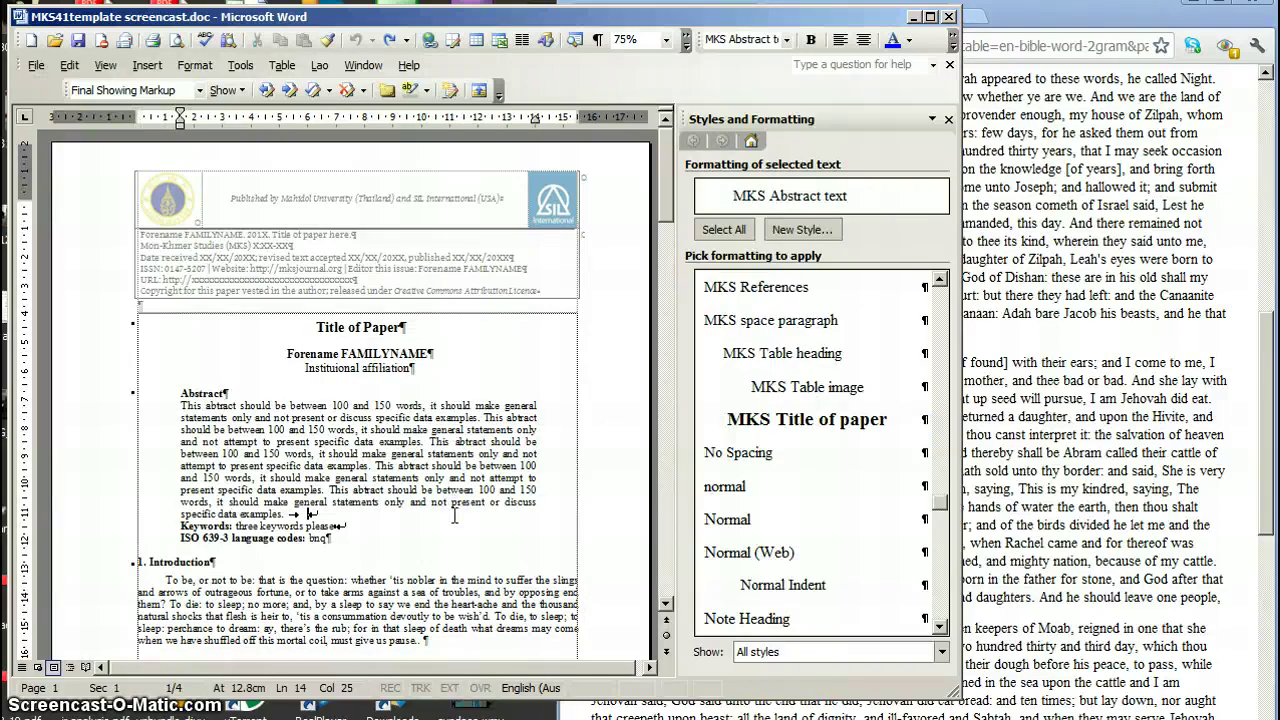
Step: On the Random Text Generator page, select the passage from 'ours?' to 'for cruel bondage.'
{"action": "left_click", "coordinate": [1118, 345]}
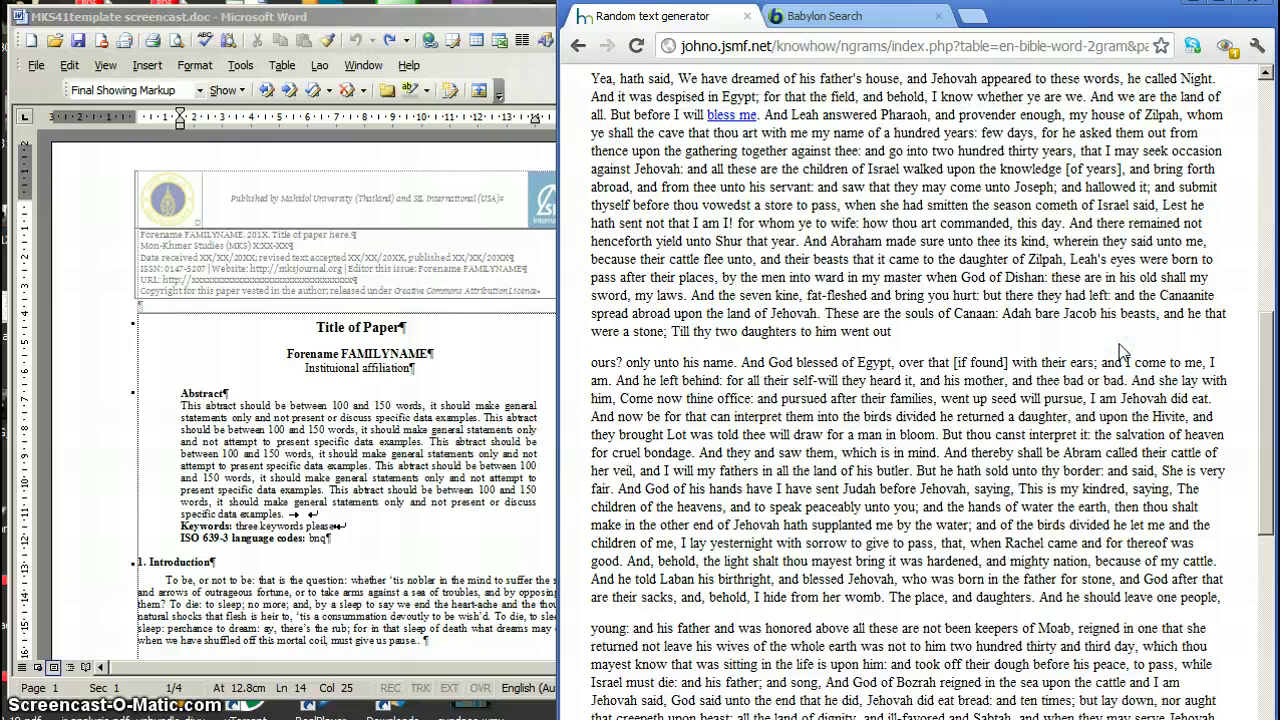
{"action": "left_click_drag", "start_coordinate": [1268, 470], "coordinate": [1270, 192]}
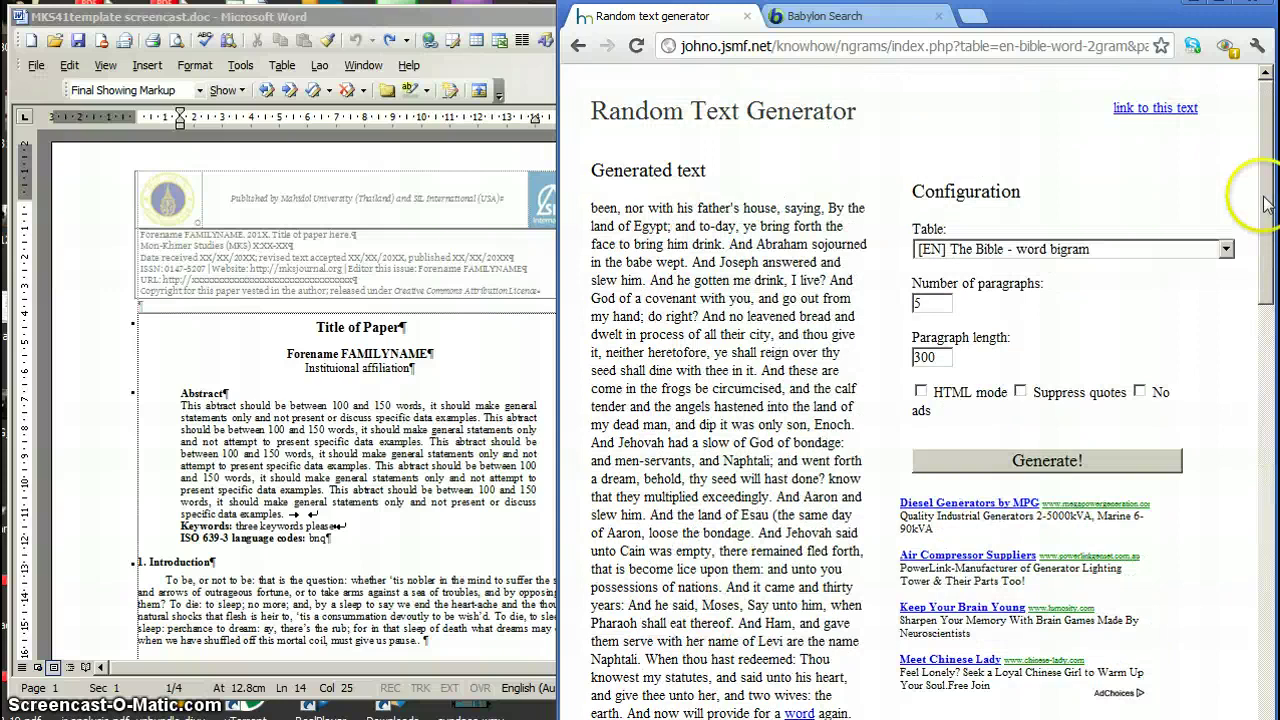
{"action": "left_click_drag", "start_coordinate": [1270, 192], "coordinate": [1258, 407]}
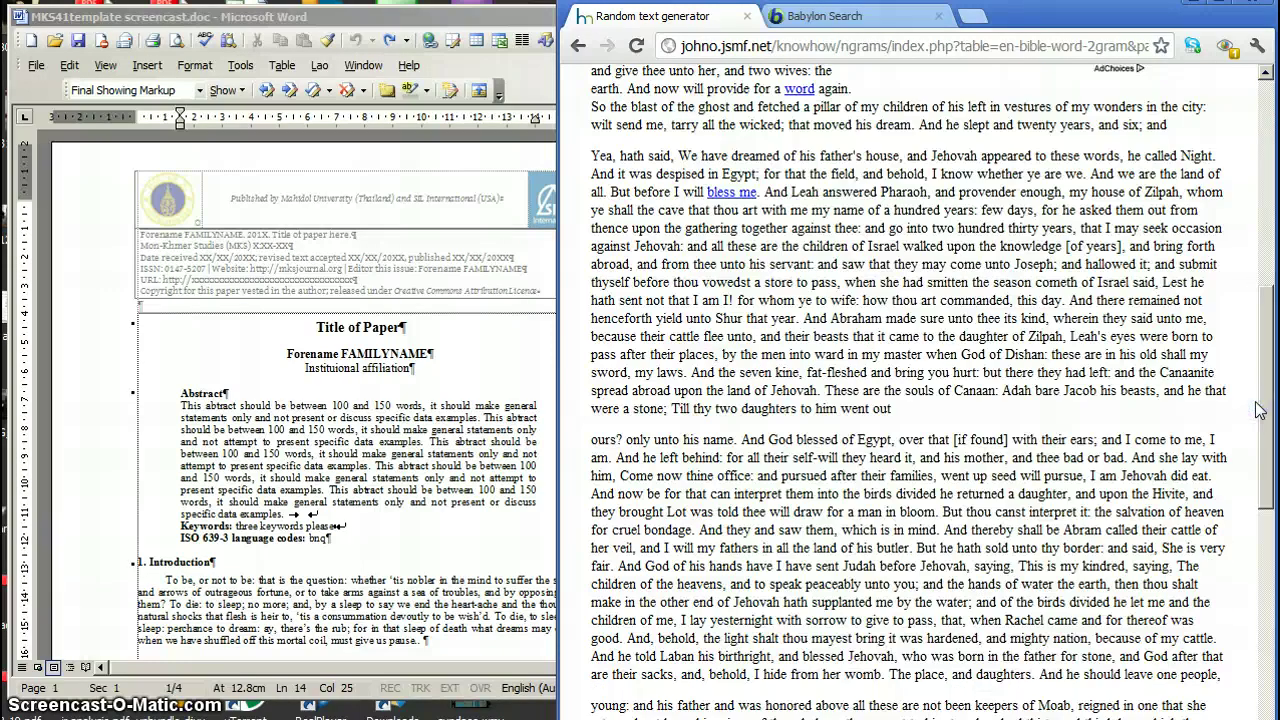
{"action": "left_click_drag", "start_coordinate": [1258, 410], "coordinate": [1262, 476]}
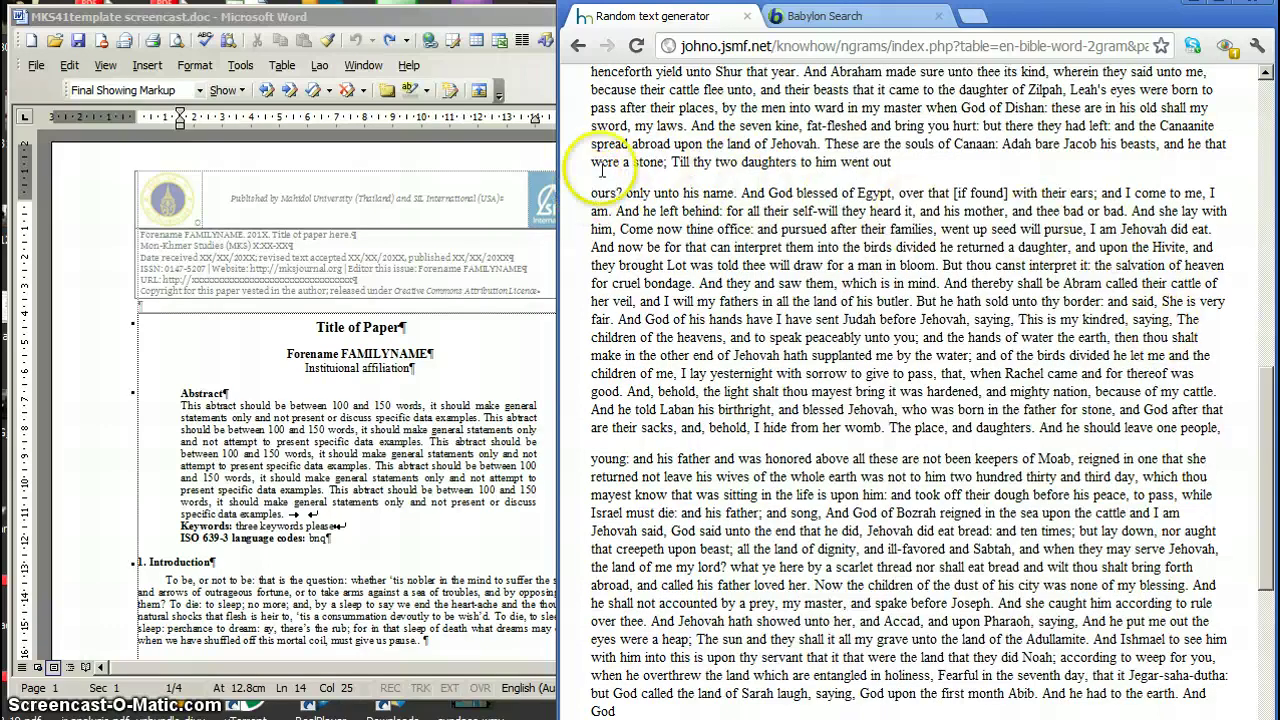
{"action": "left_click", "coordinate": [626, 218]}
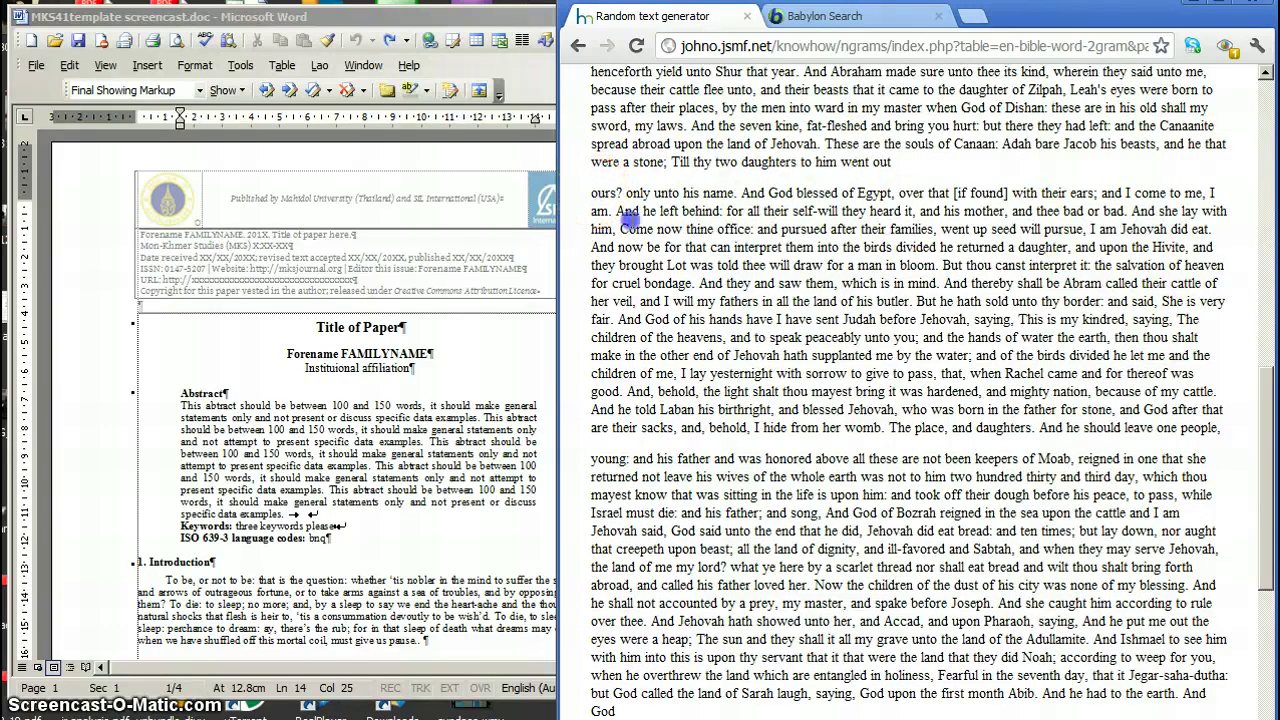
{"action": "left_click_drag", "start_coordinate": [626, 218], "coordinate": [698, 284]}
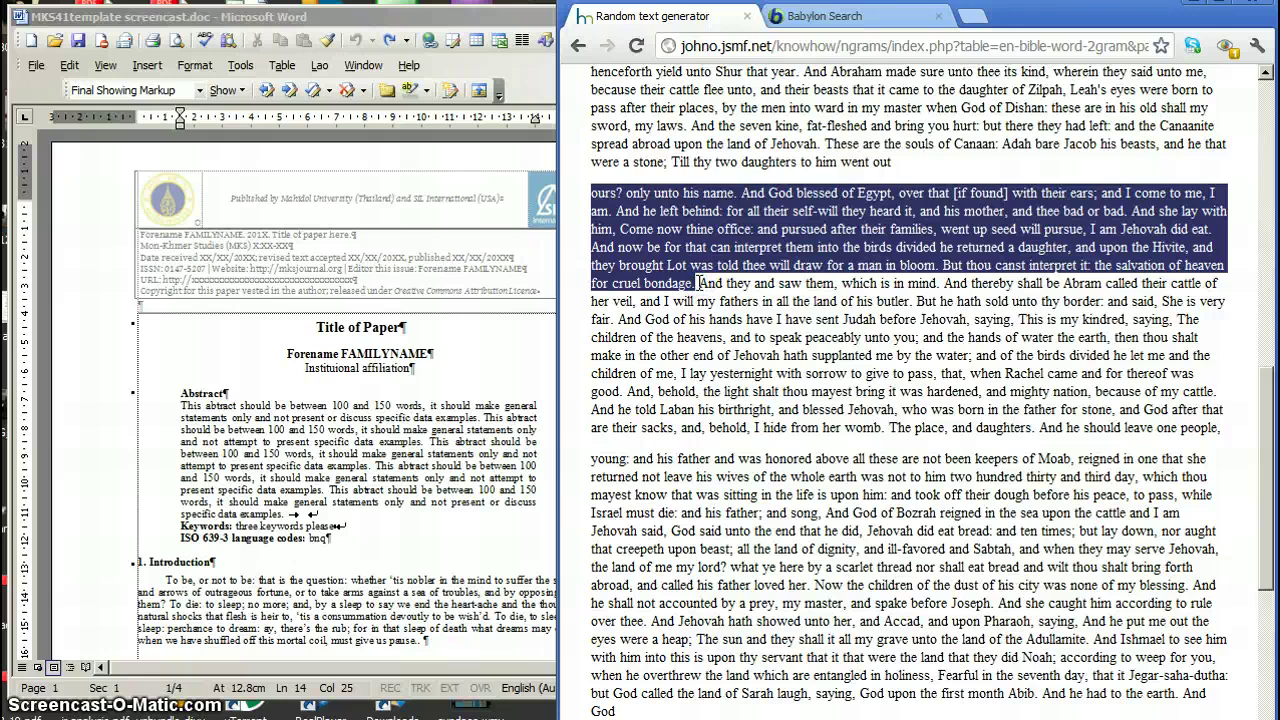
Step: Paste the generated passage over the abstract text and remove the extra period
{"action": "left_click", "coordinate": [439, 524]}
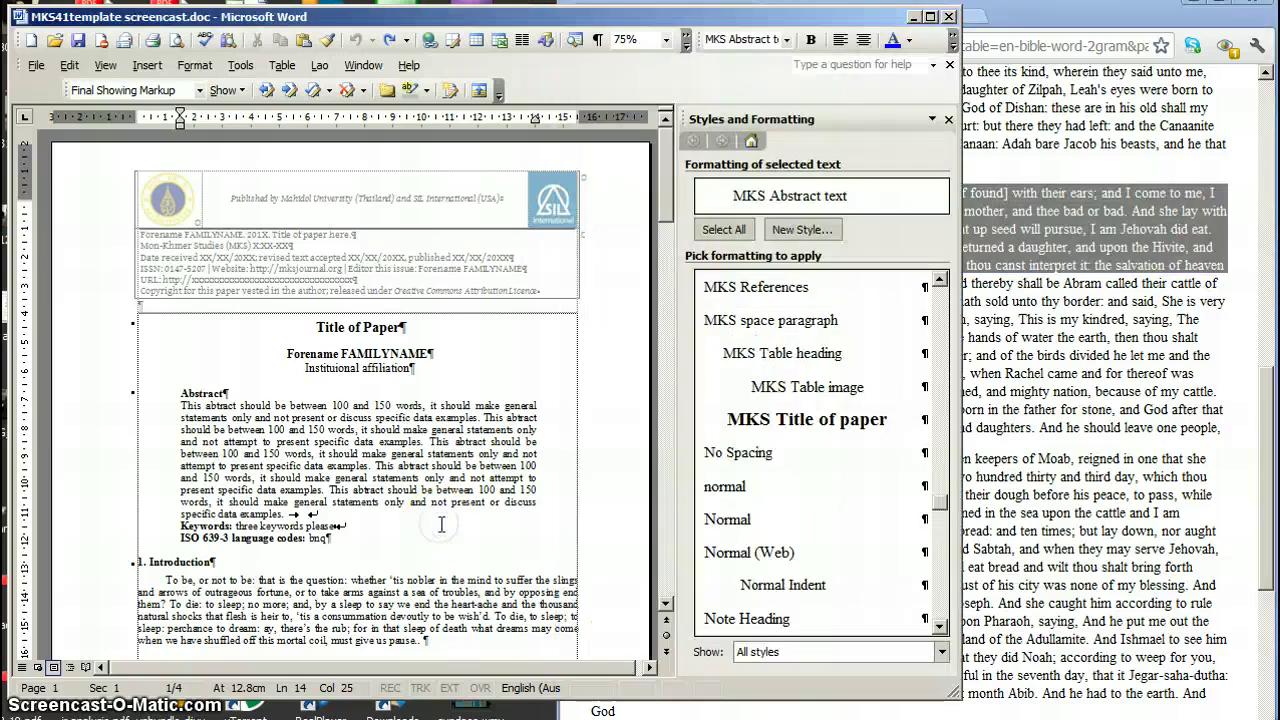
{"action": "mouse_move", "coordinate": [181, 405]}
{"action": "left_mouse_down"}
{"action": "mouse_move", "coordinate": [205, 460]}
{"action": "mouse_move", "coordinate": [296, 513]}
{"action": "left_mouse_up"}
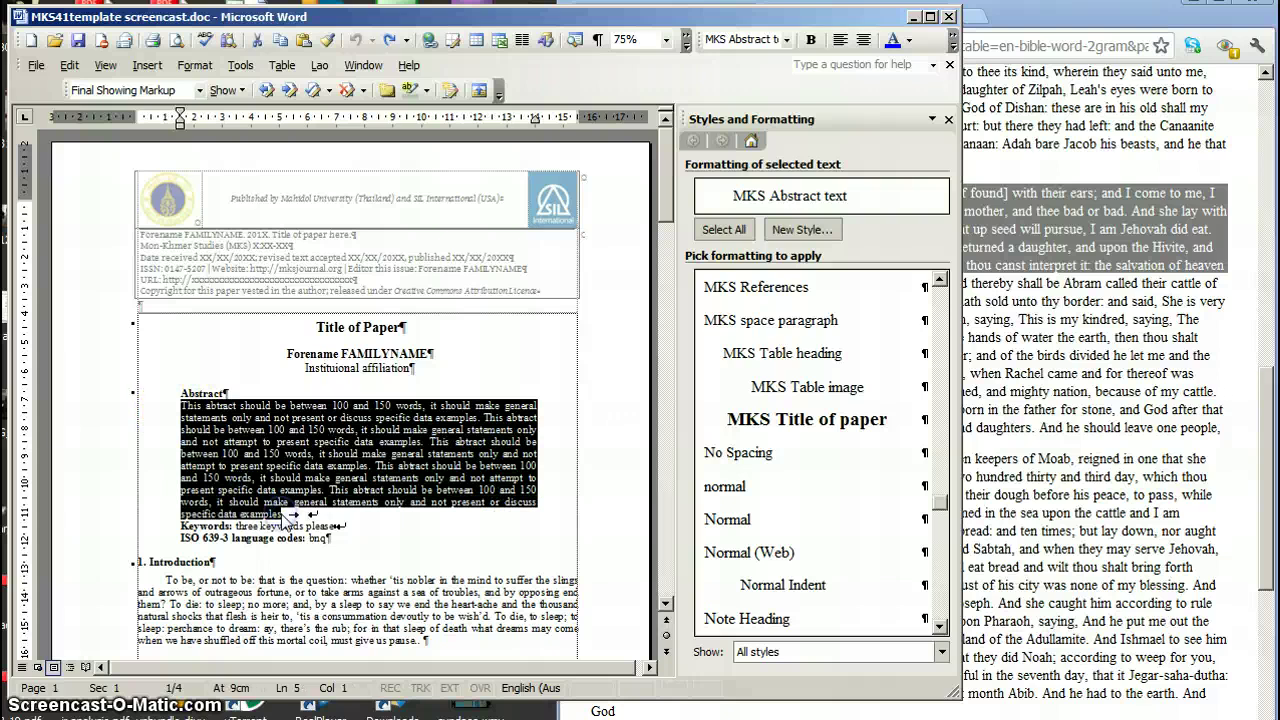
{"action": "key", "text": "ctrl+v"}
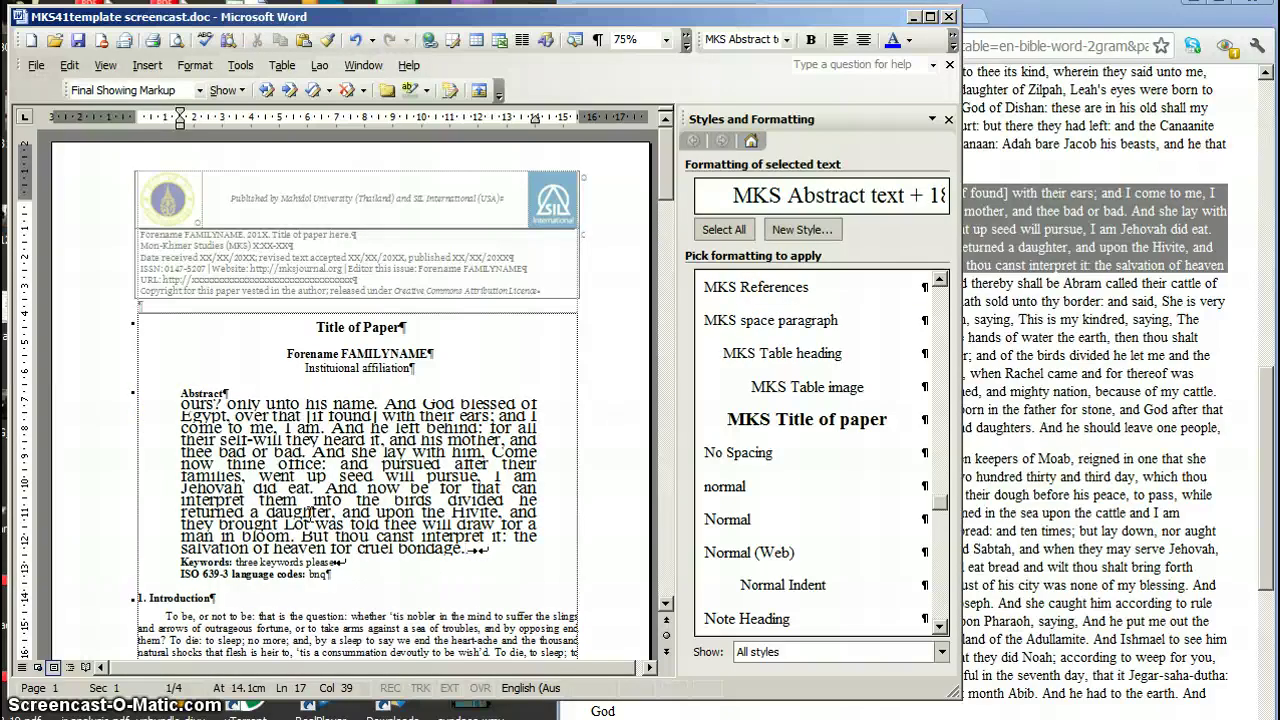
{"action": "key", "text": "BackSpace"}
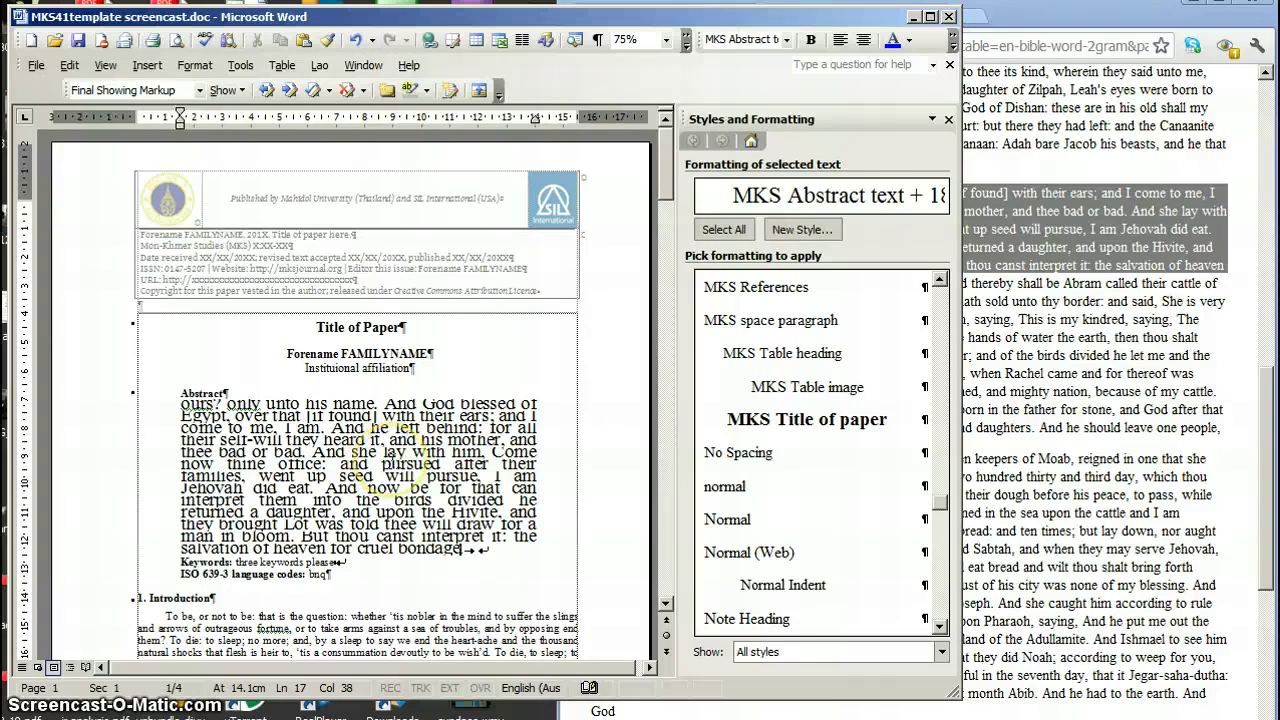
Step: Apply the MKS Abstract text style to the new abstract paragraph
{"action": "left_click", "coordinate": [405, 462]}
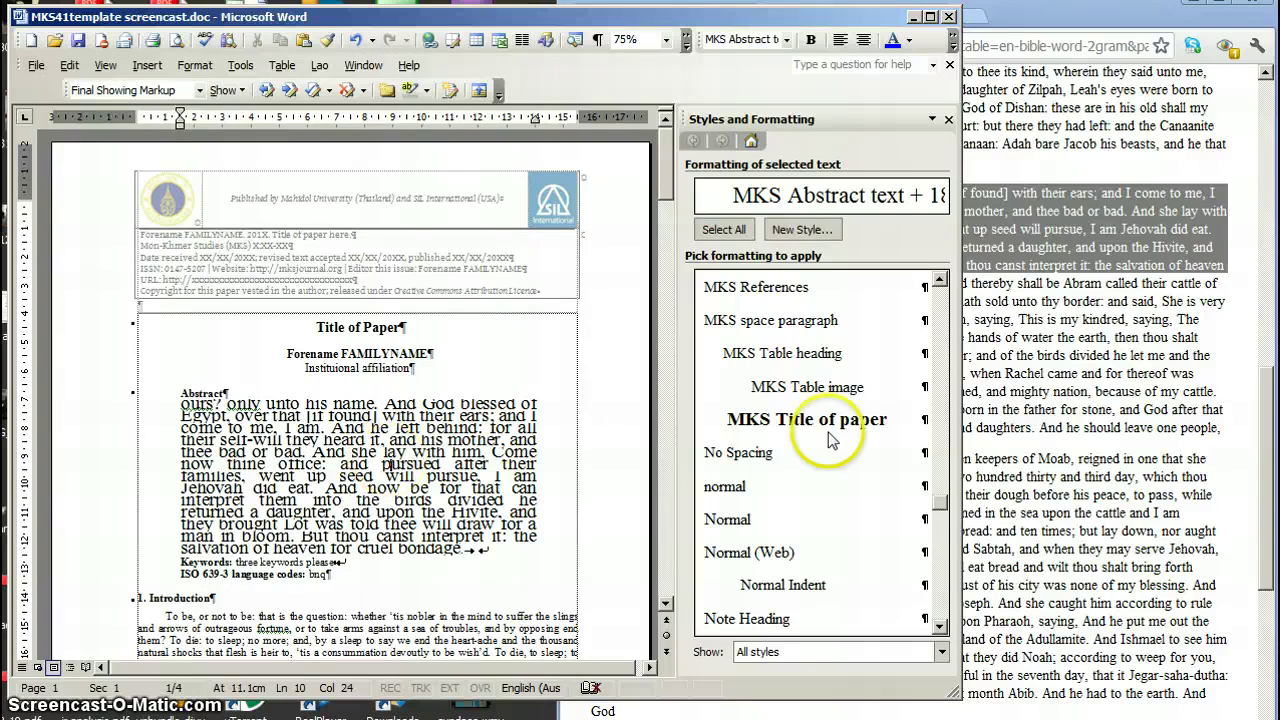
{"action": "left_click", "coordinate": [942, 460]}
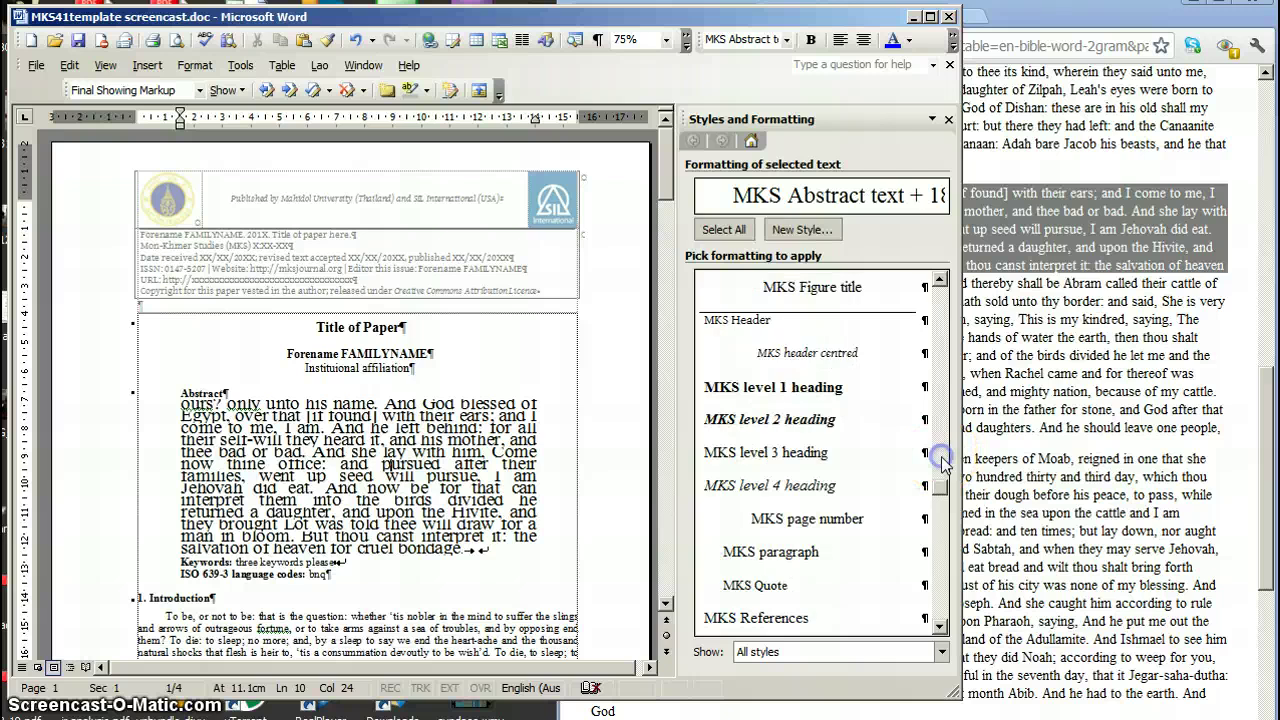
{"action": "mouse_move", "coordinate": [943, 464]}
{"action": "left_mouse_down"}
{"action": "mouse_move", "coordinate": [941, 497]}
{"action": "mouse_move", "coordinate": [944, 481]}
{"action": "left_mouse_up"}
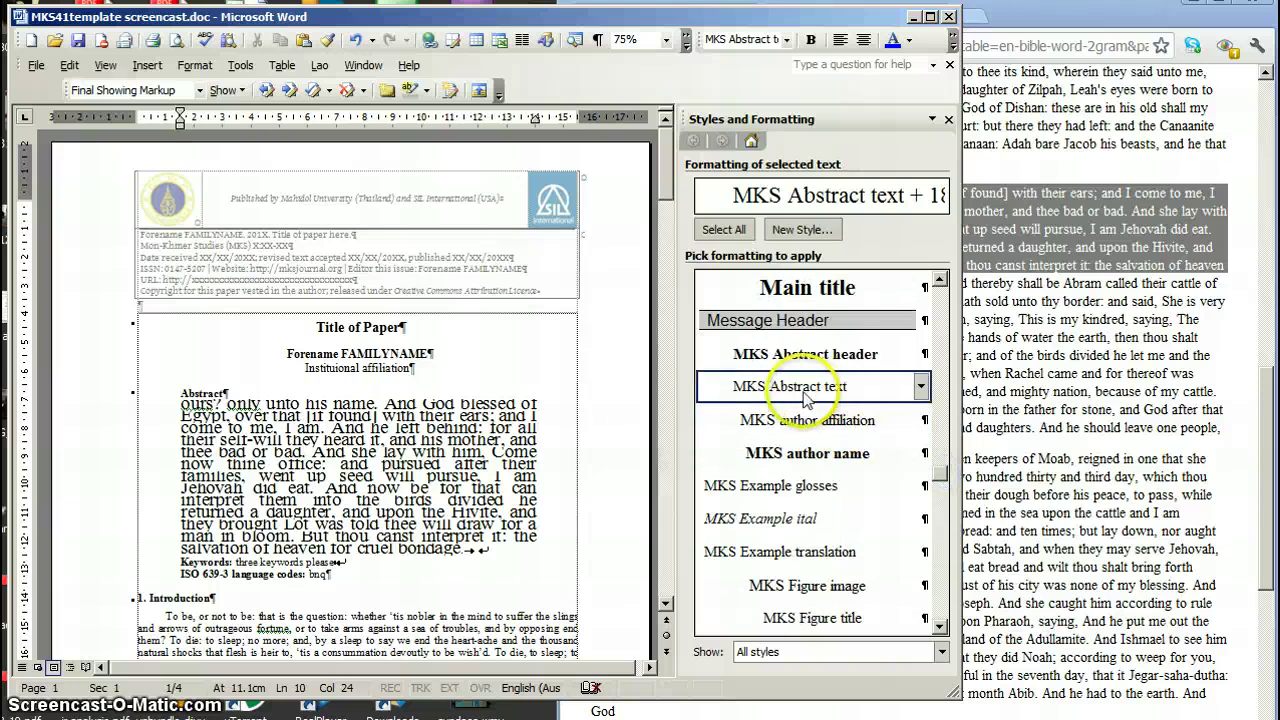
{"action": "mouse_move", "coordinate": [790, 386]}
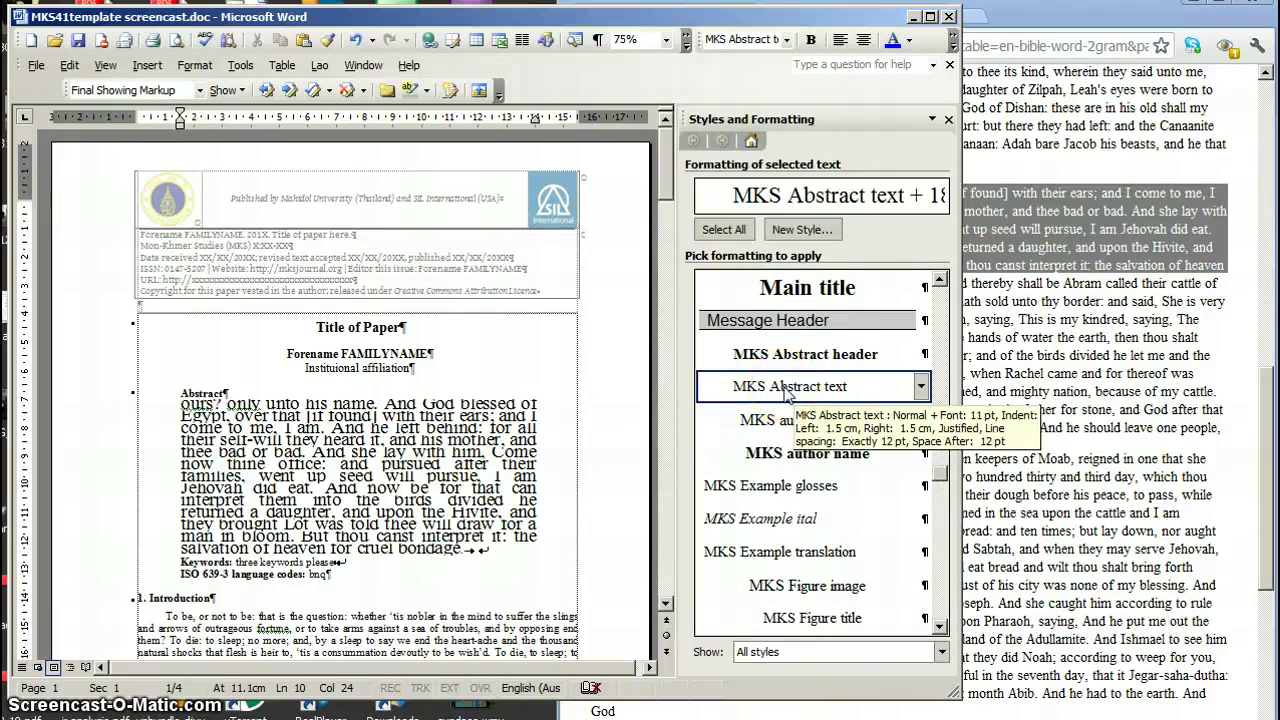
{"action": "left_click", "coordinate": [789, 388]}
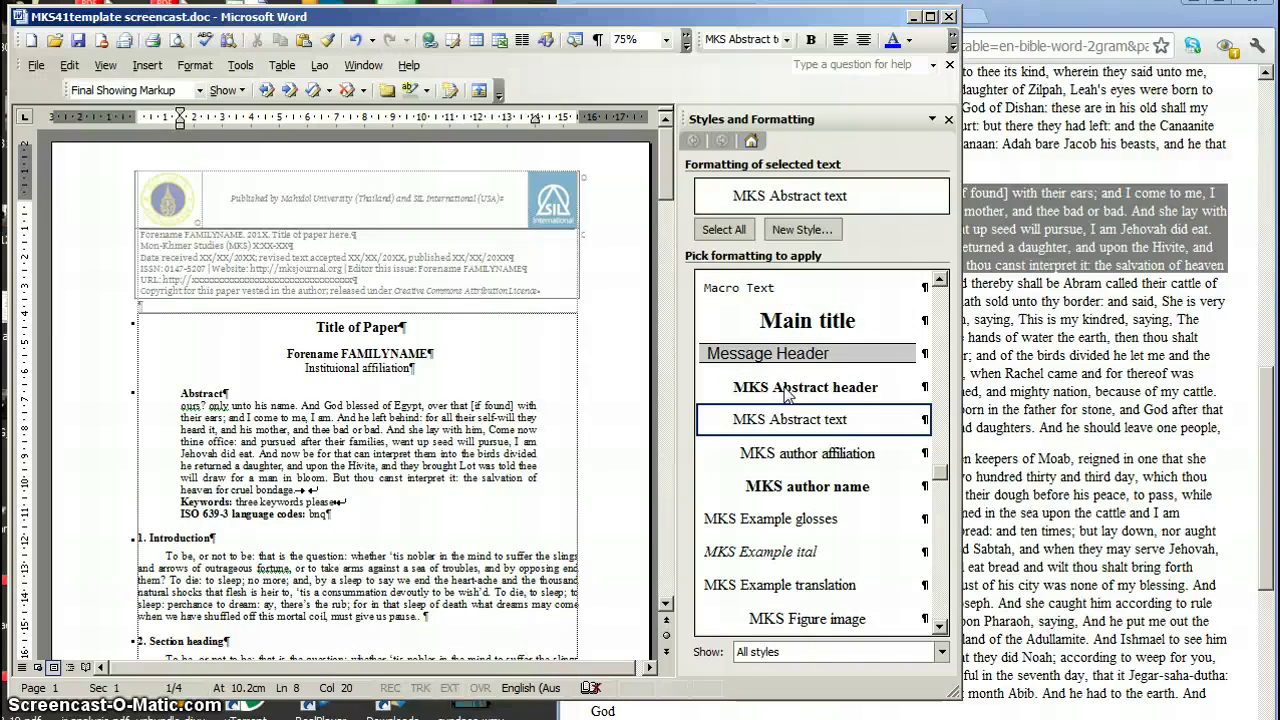
Step: Replace the 'Title of Paper' placeholder with 'Syntax in Khasi'
{"action": "left_click", "coordinate": [181, 391]}
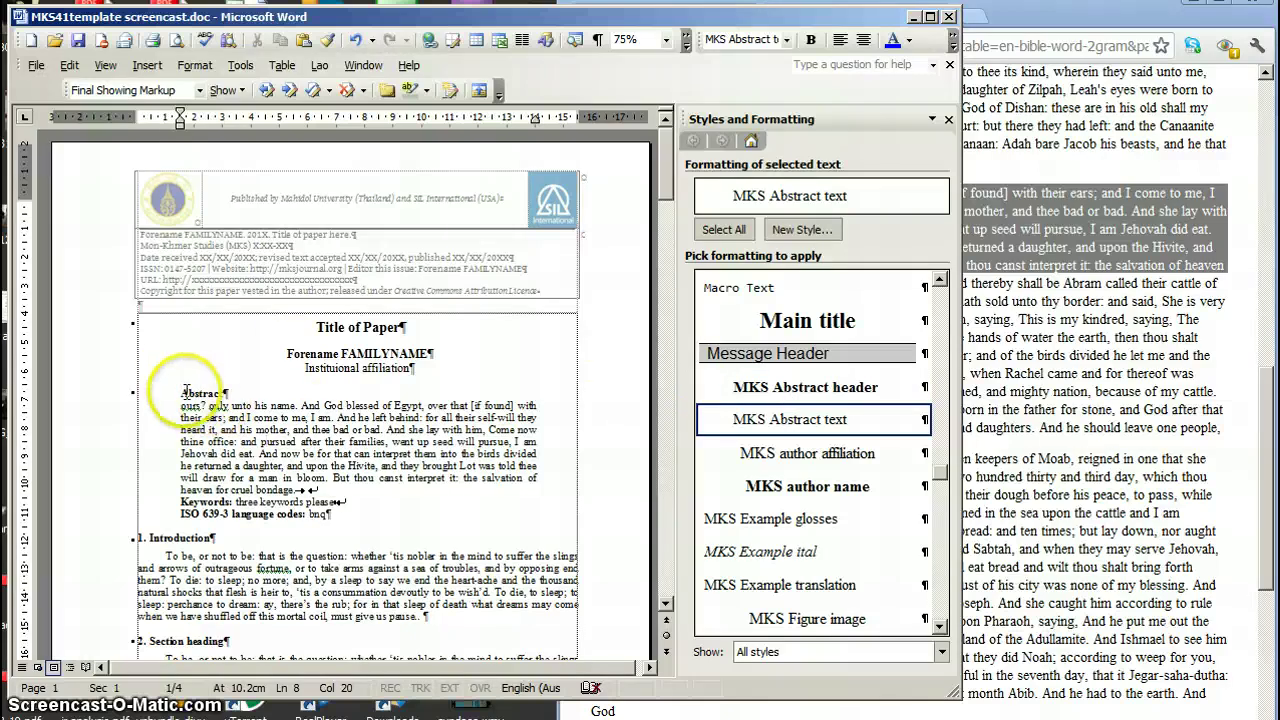
{"action": "left_click", "coordinate": [180, 392]}
{"action": "left_click_drag", "start_coordinate": [180, 392], "coordinate": [226, 400]}
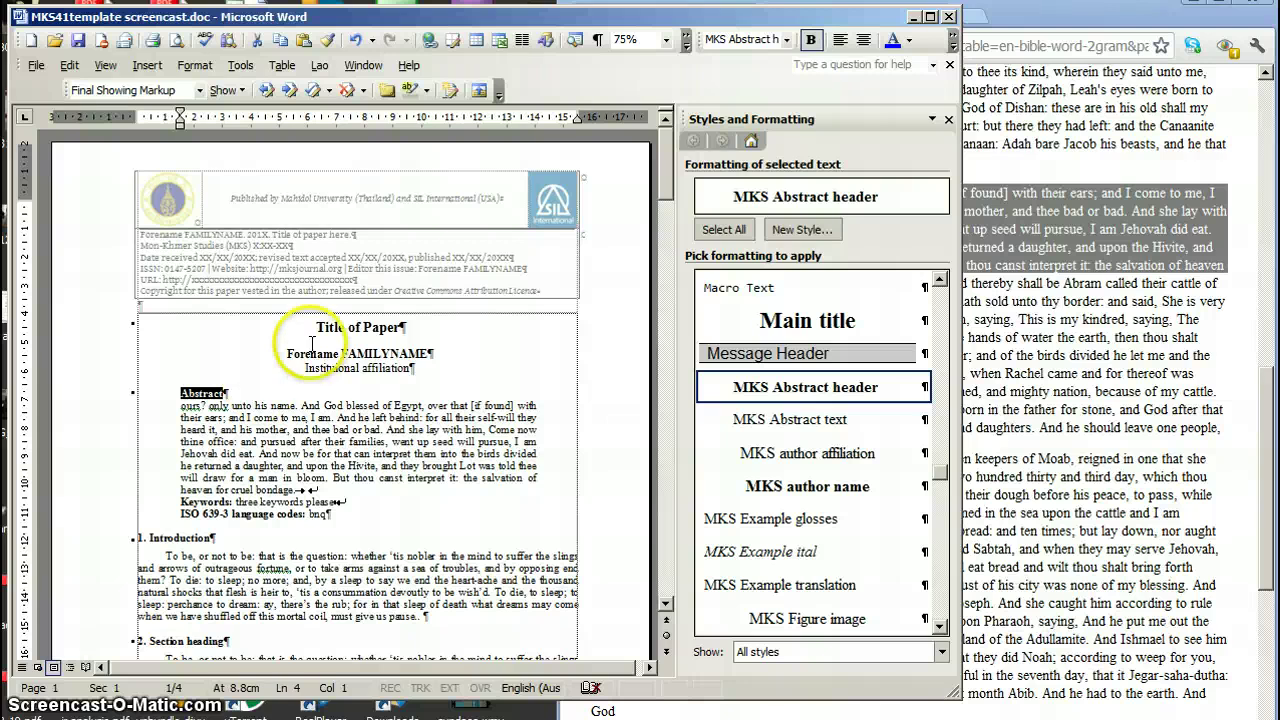
{"action": "left_click_drag", "start_coordinate": [316, 327], "coordinate": [399, 328]}
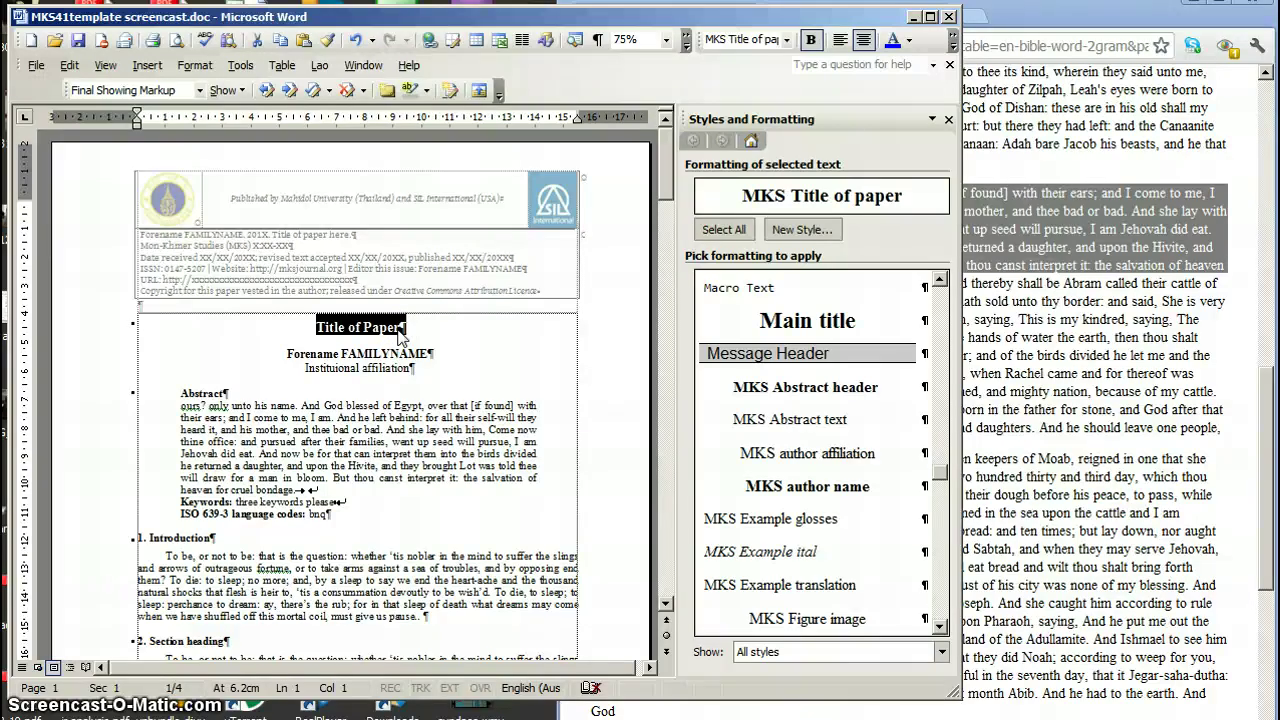
{"action": "type", "text": "Synt"}
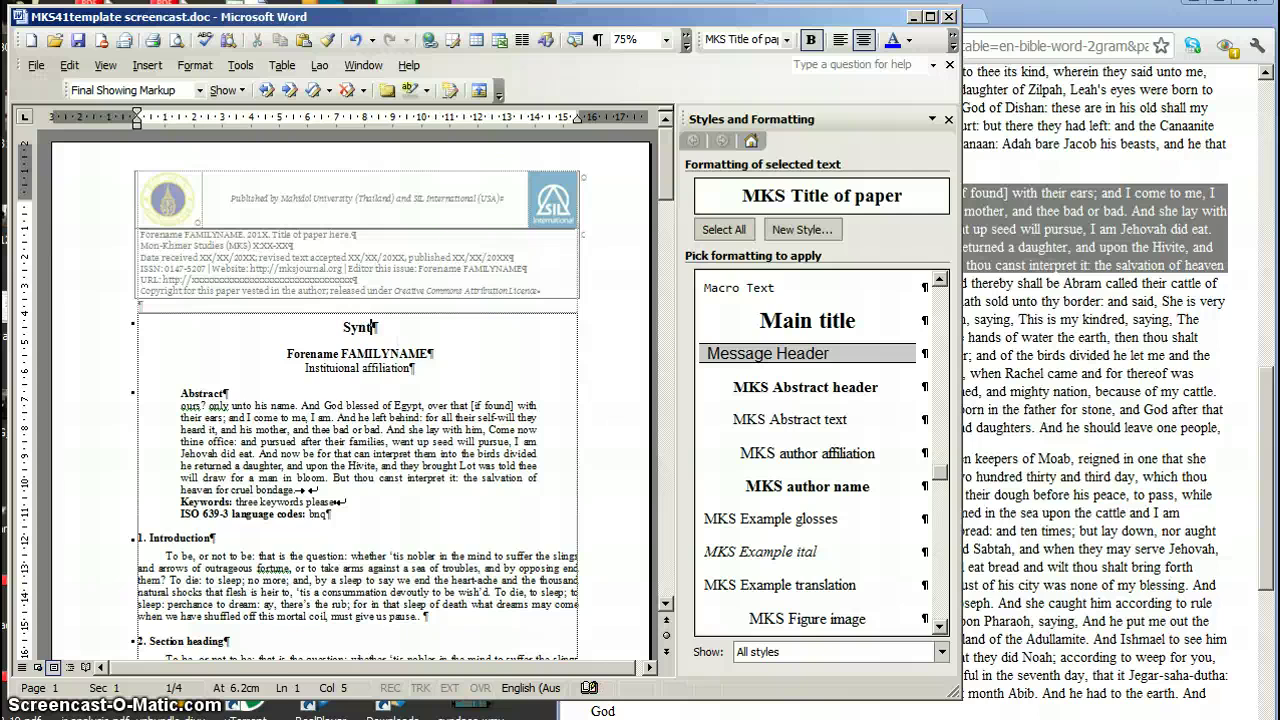
{"action": "type", "text": "ax in "}
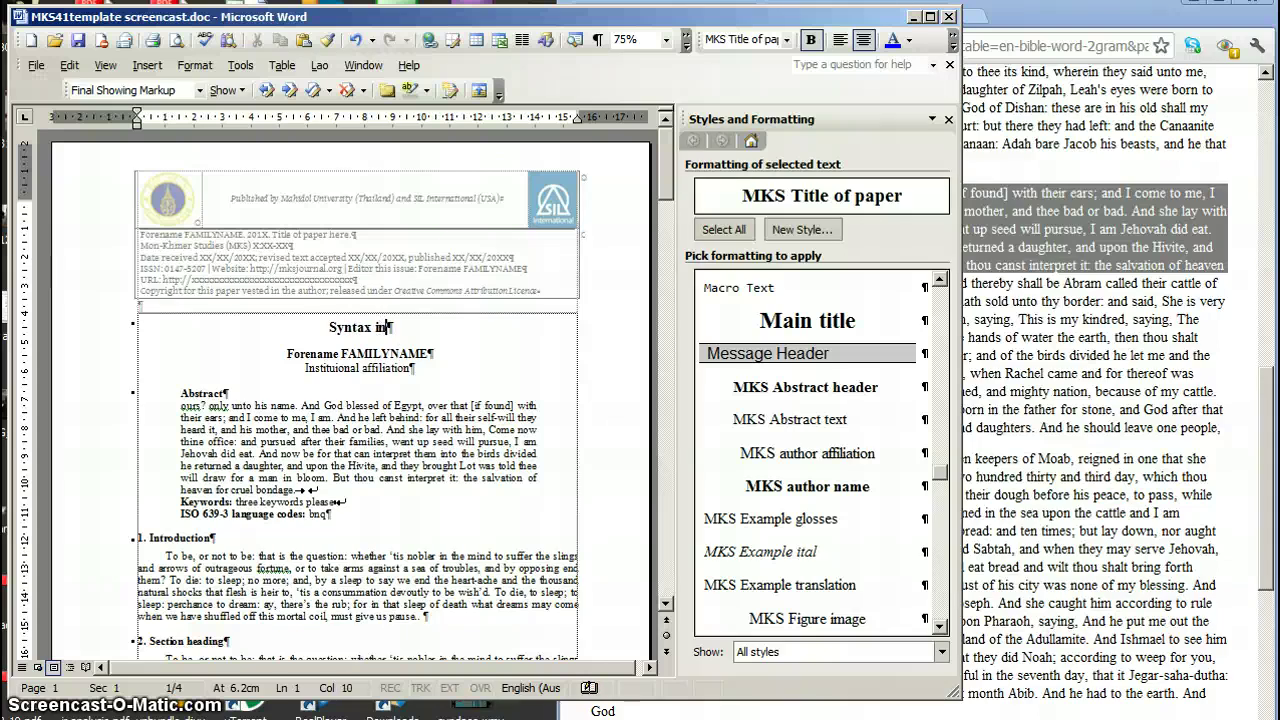
{"action": "type", "text": "Khasi"}
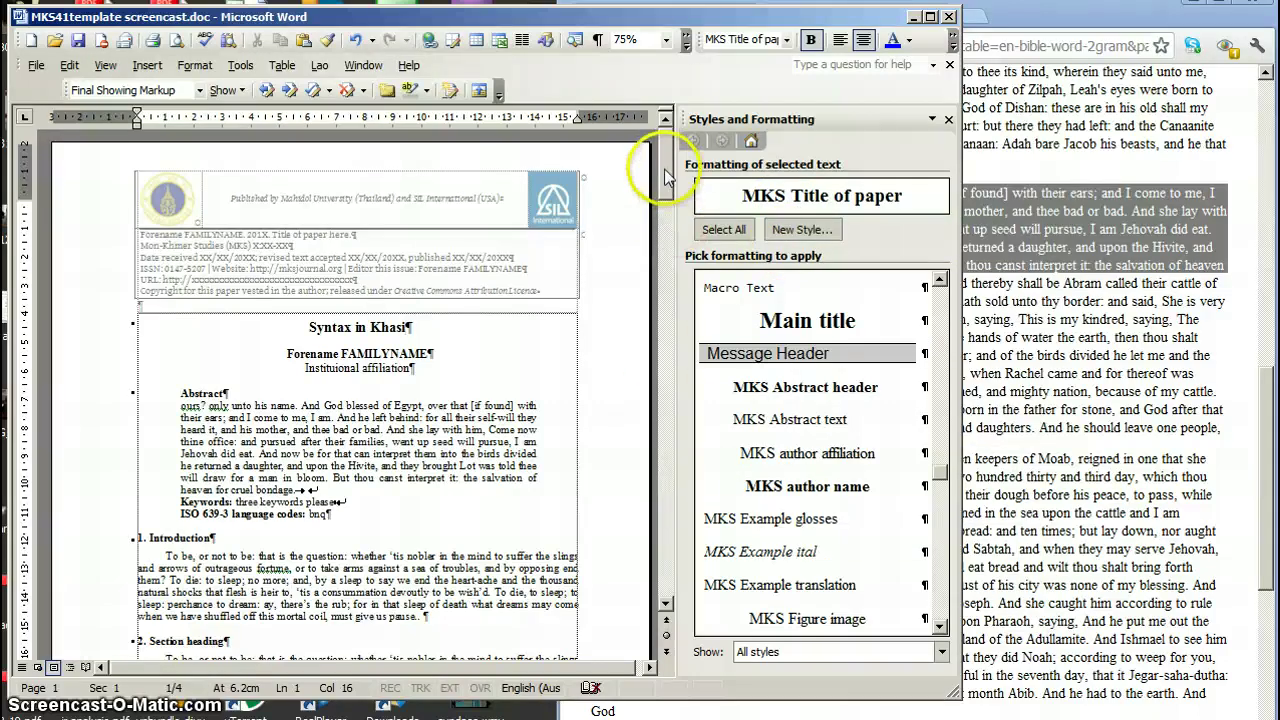
{"action": "scroll", "coordinate": [389, 493], "scroll_direction": "down", "scroll_amount": 3}
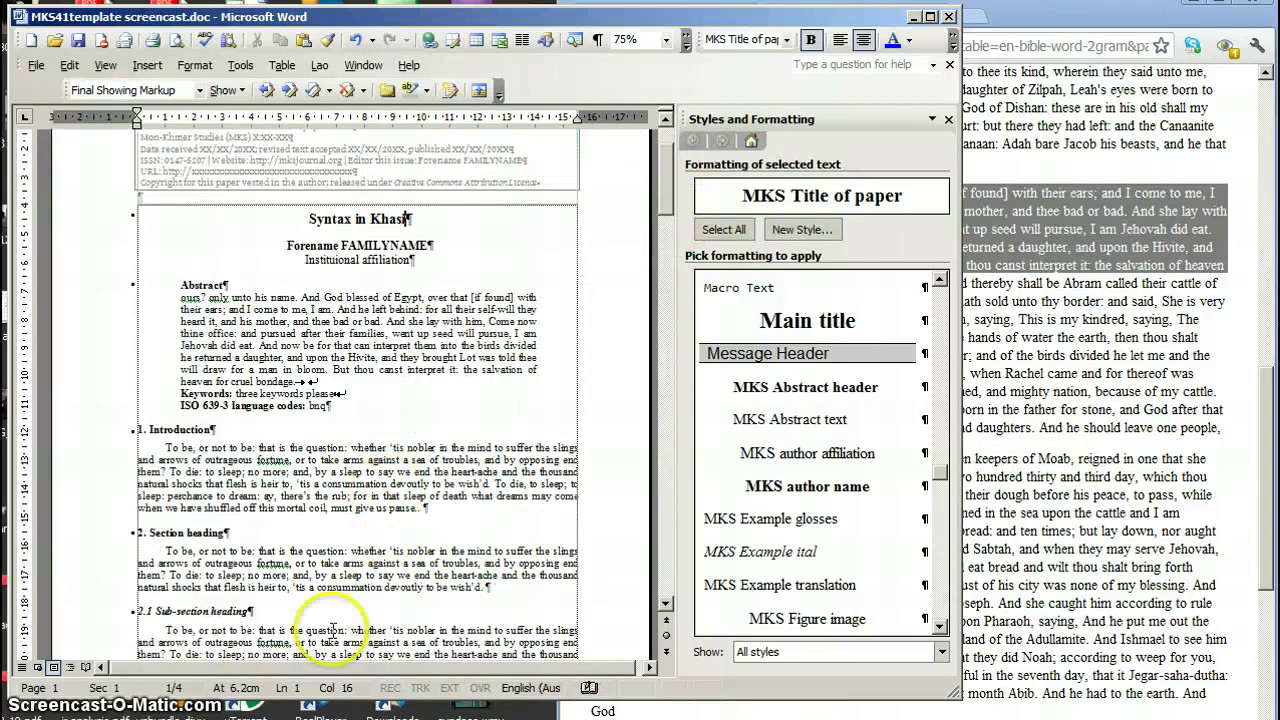
{"action": "left_click", "coordinate": [174, 430]}
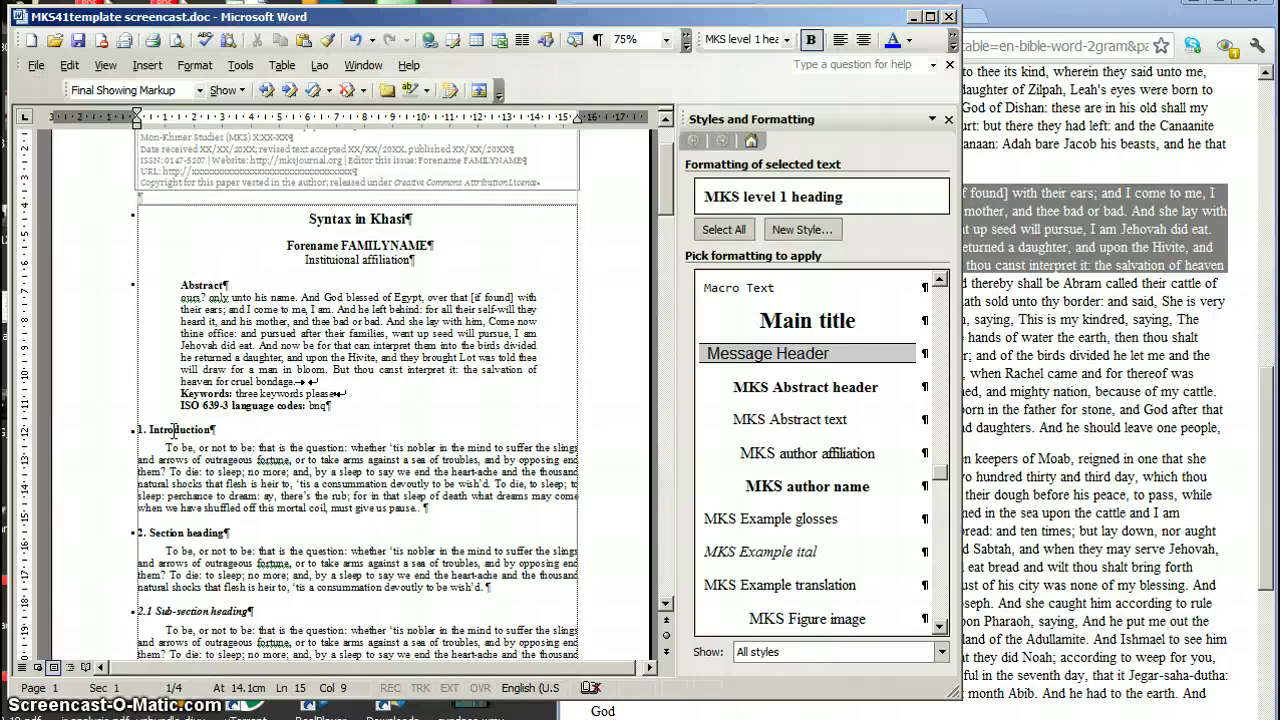
{"action": "left_click", "coordinate": [186, 614]}
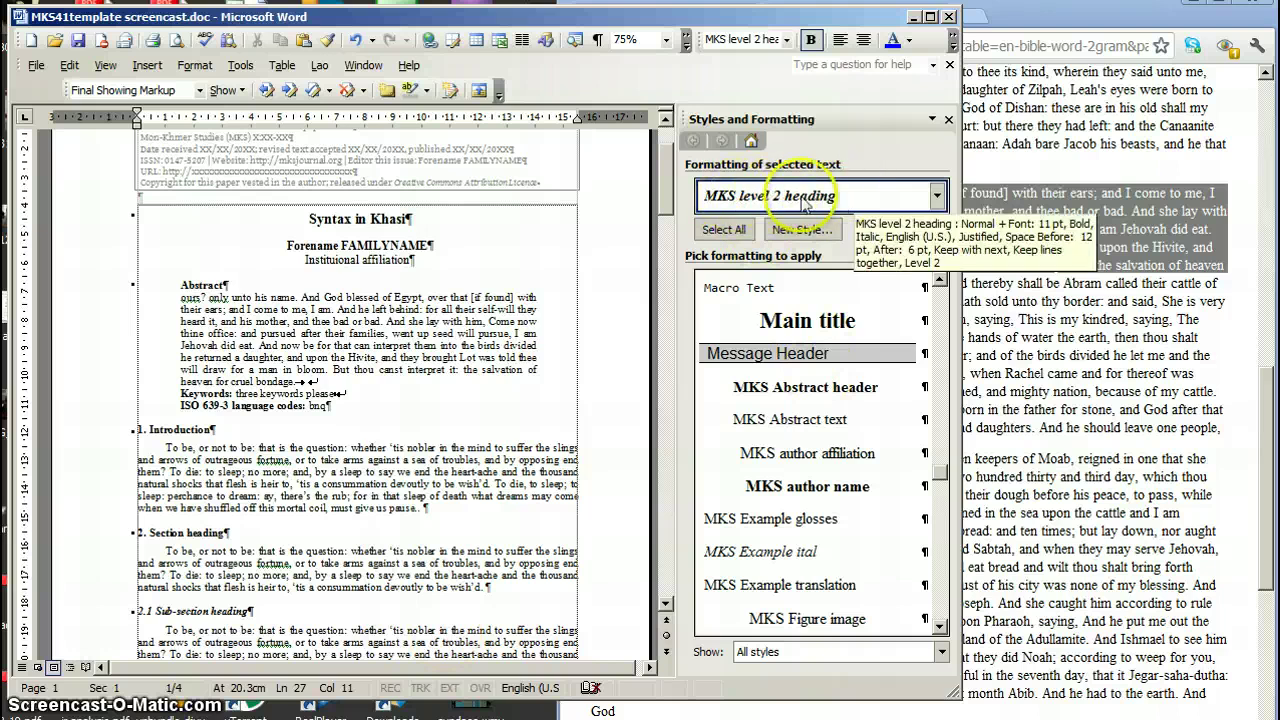
{"action": "left_click_drag", "start_coordinate": [666, 206], "coordinate": [668, 282]}
{"action": "left_click", "coordinate": [390, 652]}
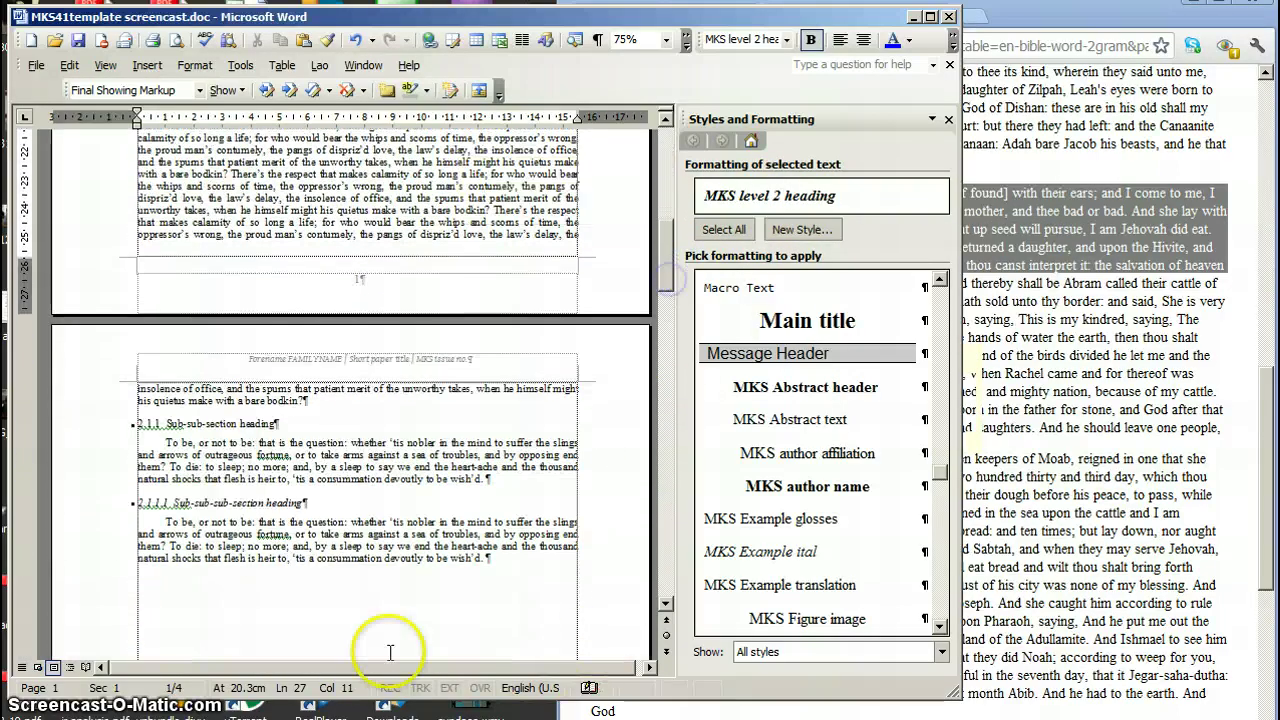
{"action": "left_click", "coordinate": [148, 428]}
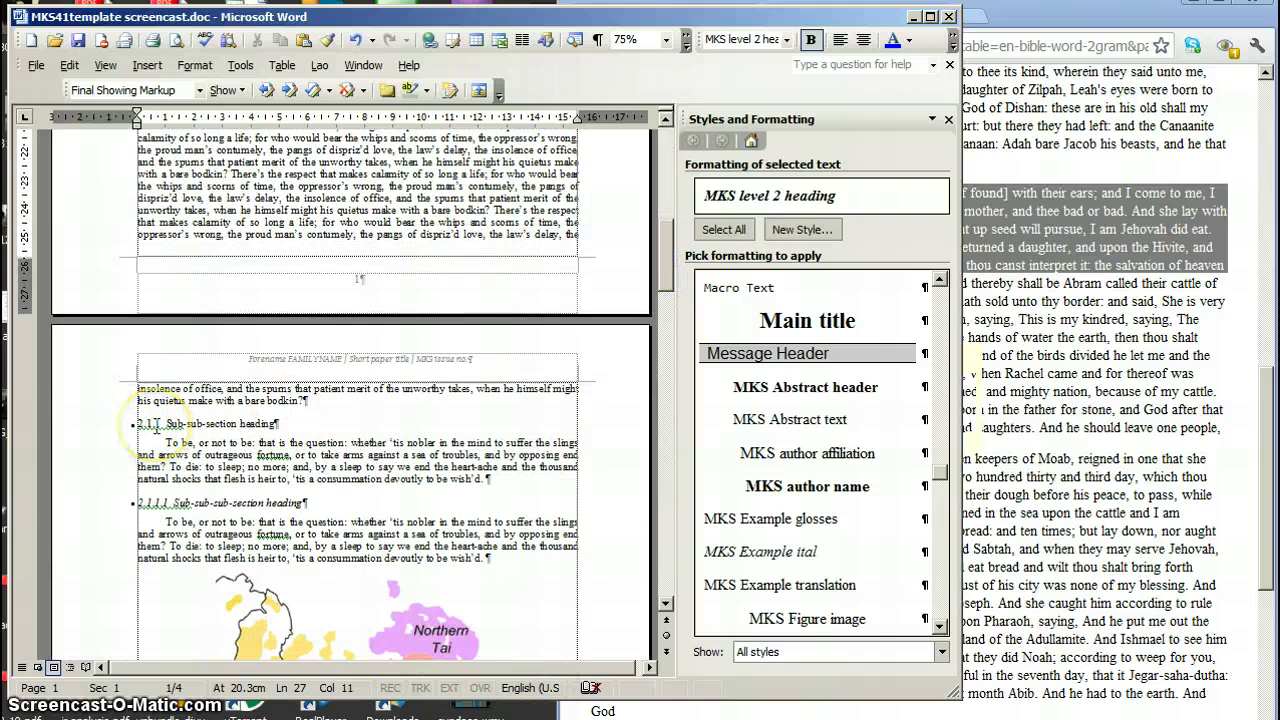
{"action": "left_click", "coordinate": [815, 199]}
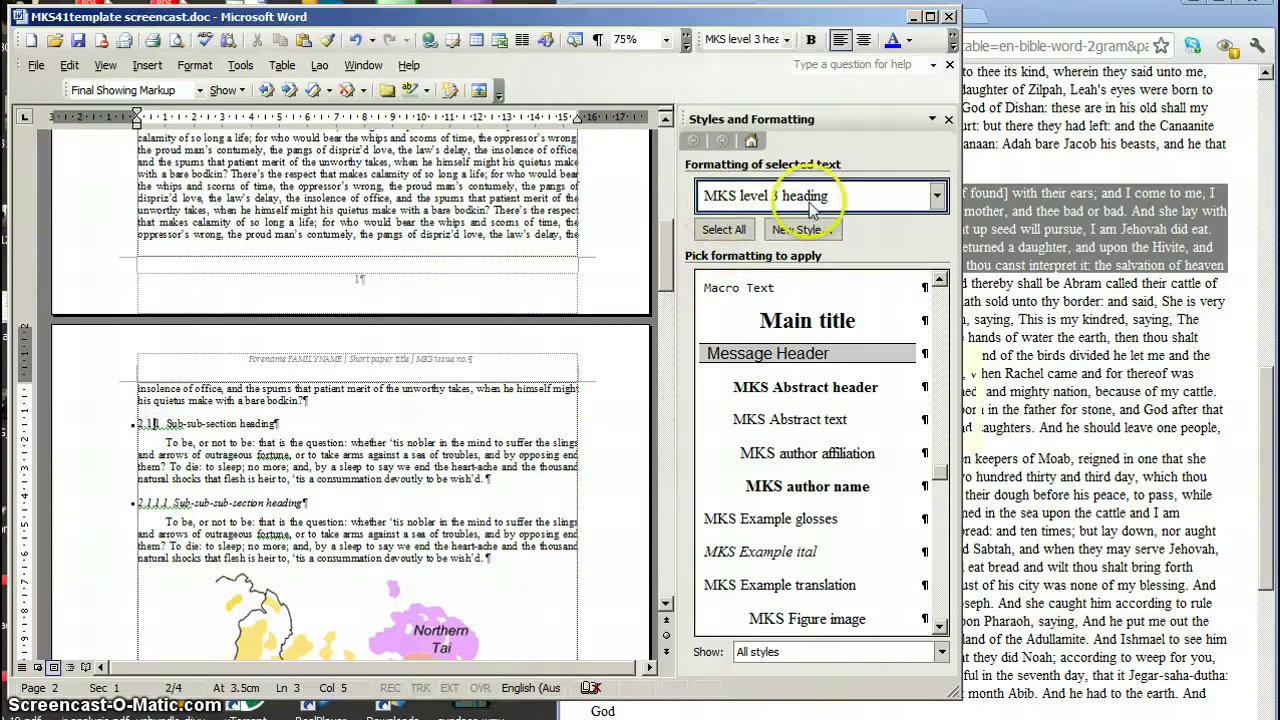
{"action": "left_click", "coordinate": [157, 500]}
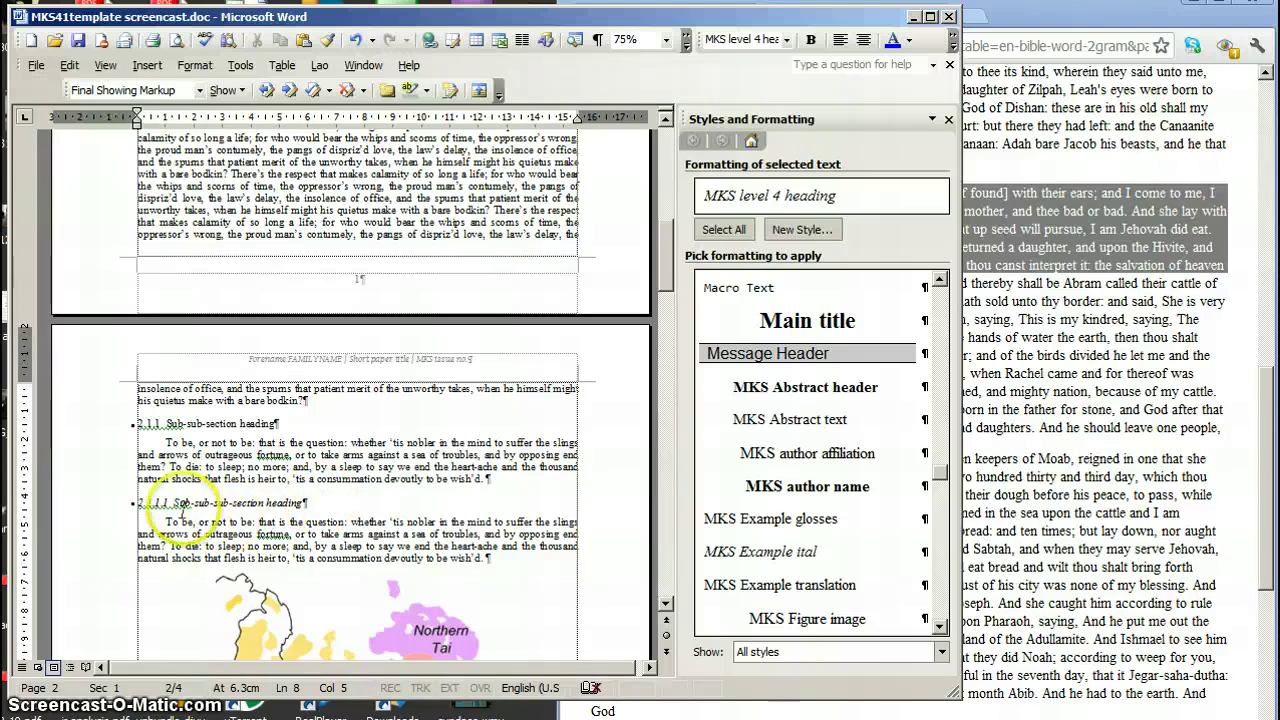
{"action": "left_click", "coordinate": [218, 503]}
{"action": "left_click_drag", "start_coordinate": [218, 503], "coordinate": [298, 505]}
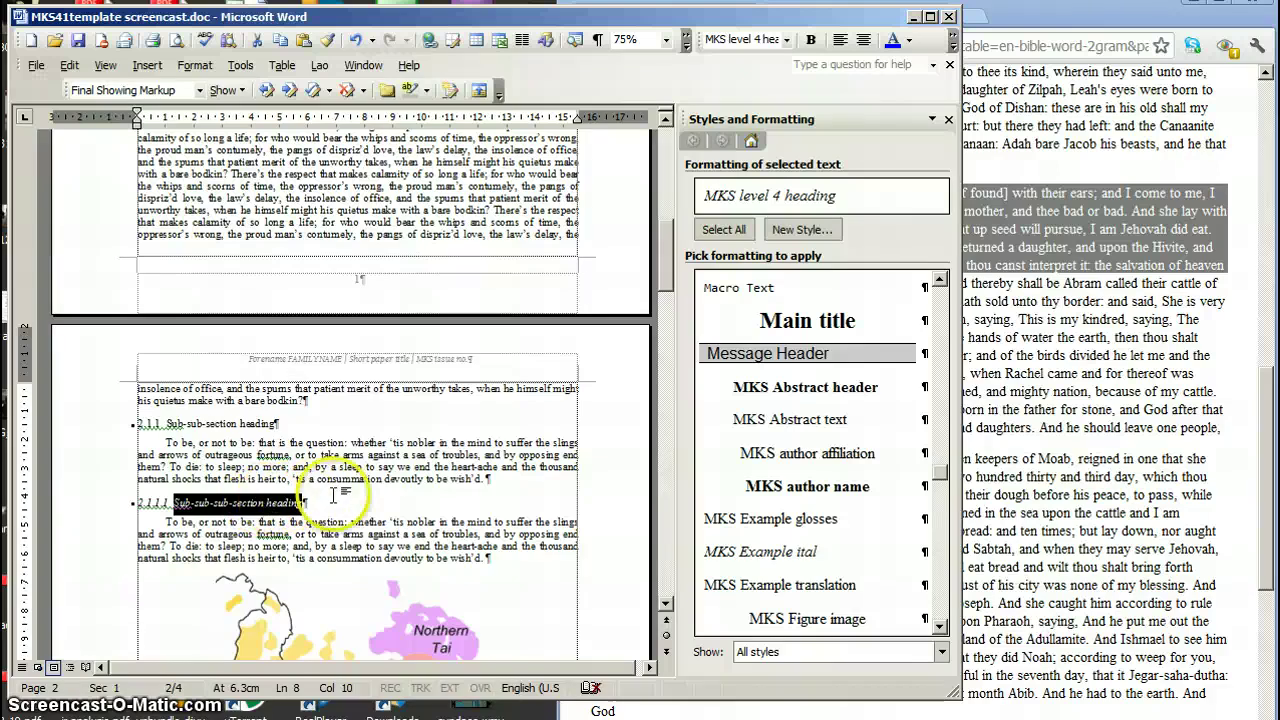
{"action": "left_click", "coordinate": [330, 500]}
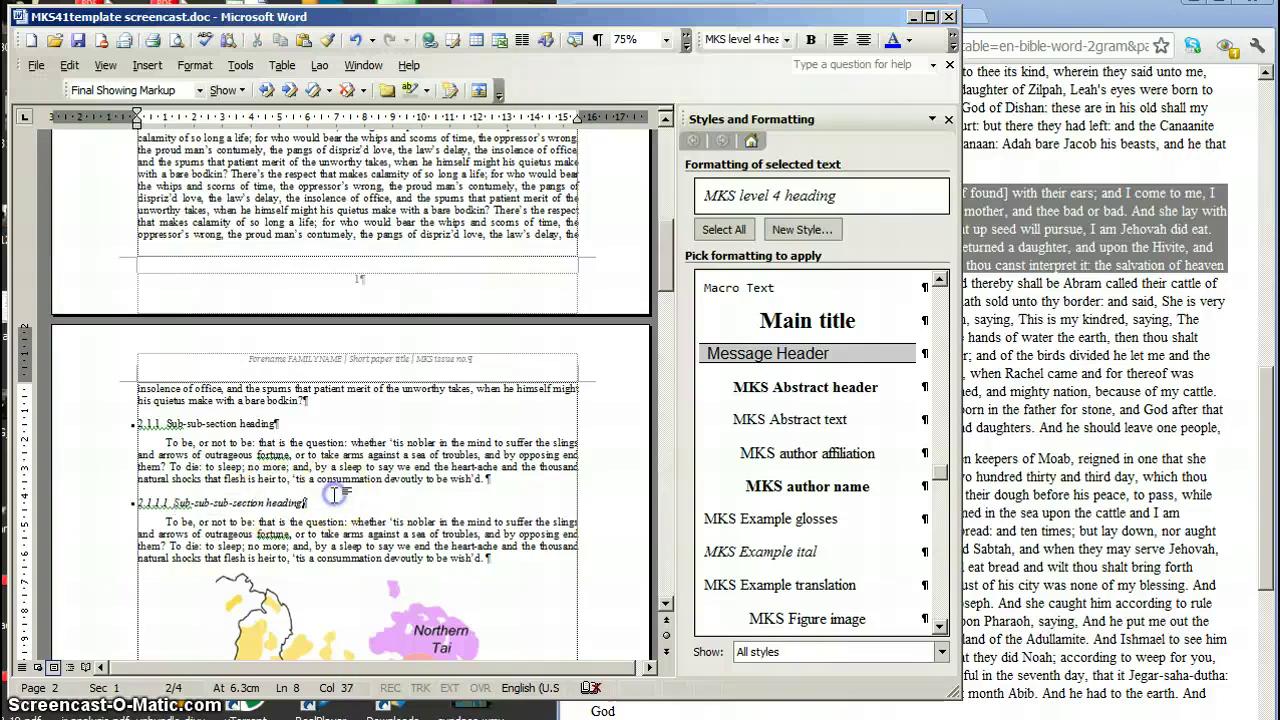
{"action": "left_click", "coordinate": [108, 428]}
{"action": "left_click_drag", "start_coordinate": [108, 428], "coordinate": [96, 489]}
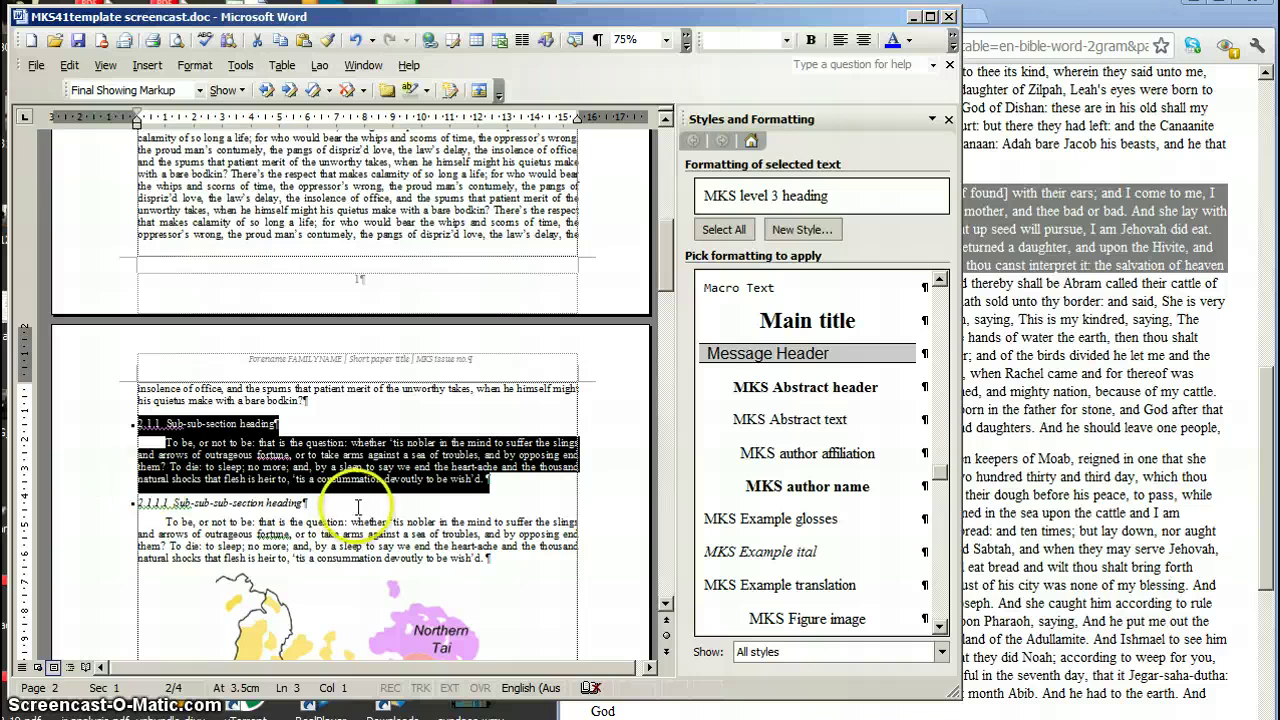
{"action": "left_click", "coordinate": [357, 506]}
Step: Scroll to the Tai map and check the image's MKS Figure image style and its caption
{"action": "scroll", "coordinate": [357, 506], "scroll_direction": "down", "scroll_amount": 3}
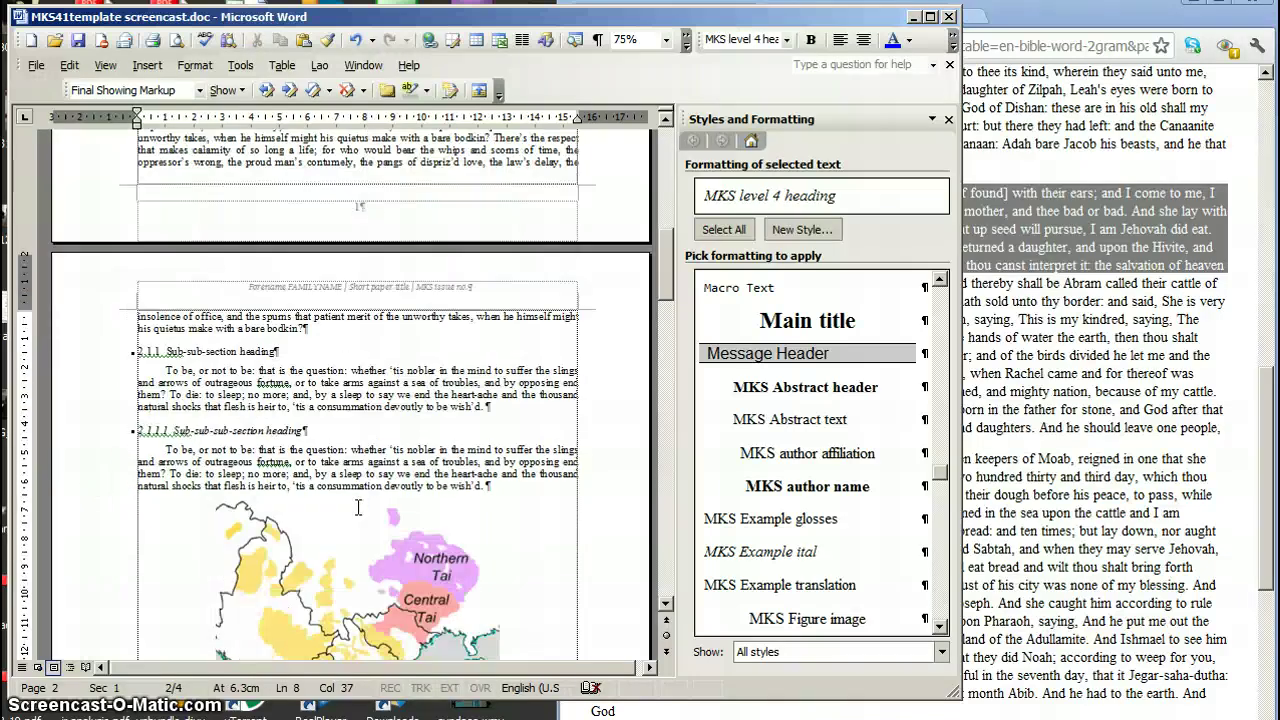
{"action": "scroll", "coordinate": [357, 506], "scroll_direction": "down", "scroll_amount": 3}
{"action": "scroll", "coordinate": [357, 506], "scroll_direction": "down", "scroll_amount": 2}
{"action": "scroll", "coordinate": [357, 506], "scroll_direction": "down", "scroll_amount": 2}
{"action": "scroll", "coordinate": [357, 506], "scroll_direction": "down", "scroll_amount": 1}
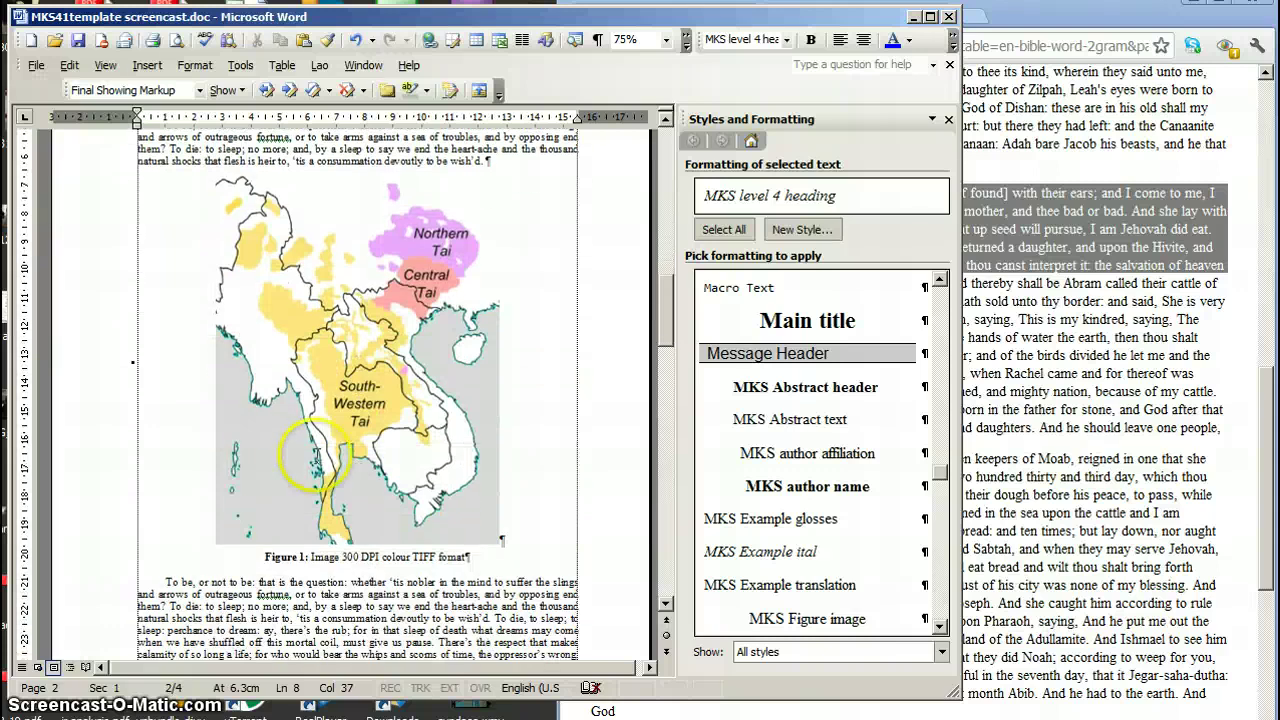
{"action": "left_click", "coordinate": [316, 462]}
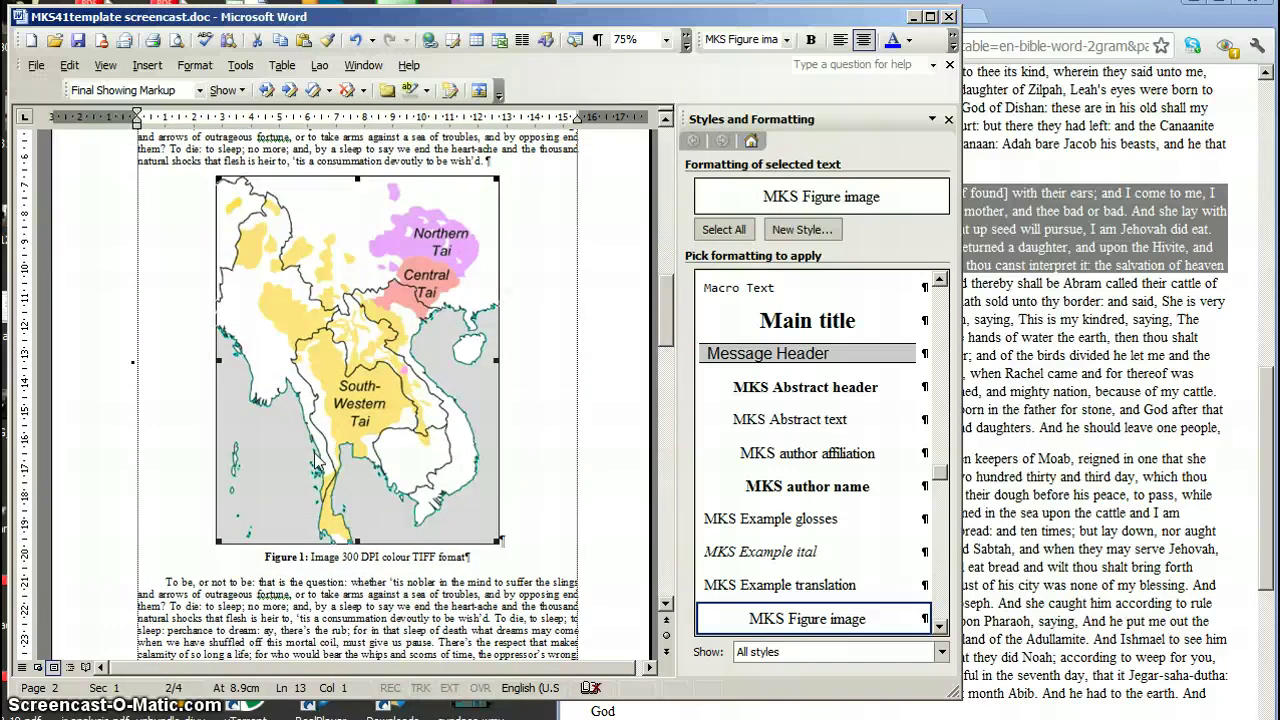
{"action": "left_click", "coordinate": [265, 556]}
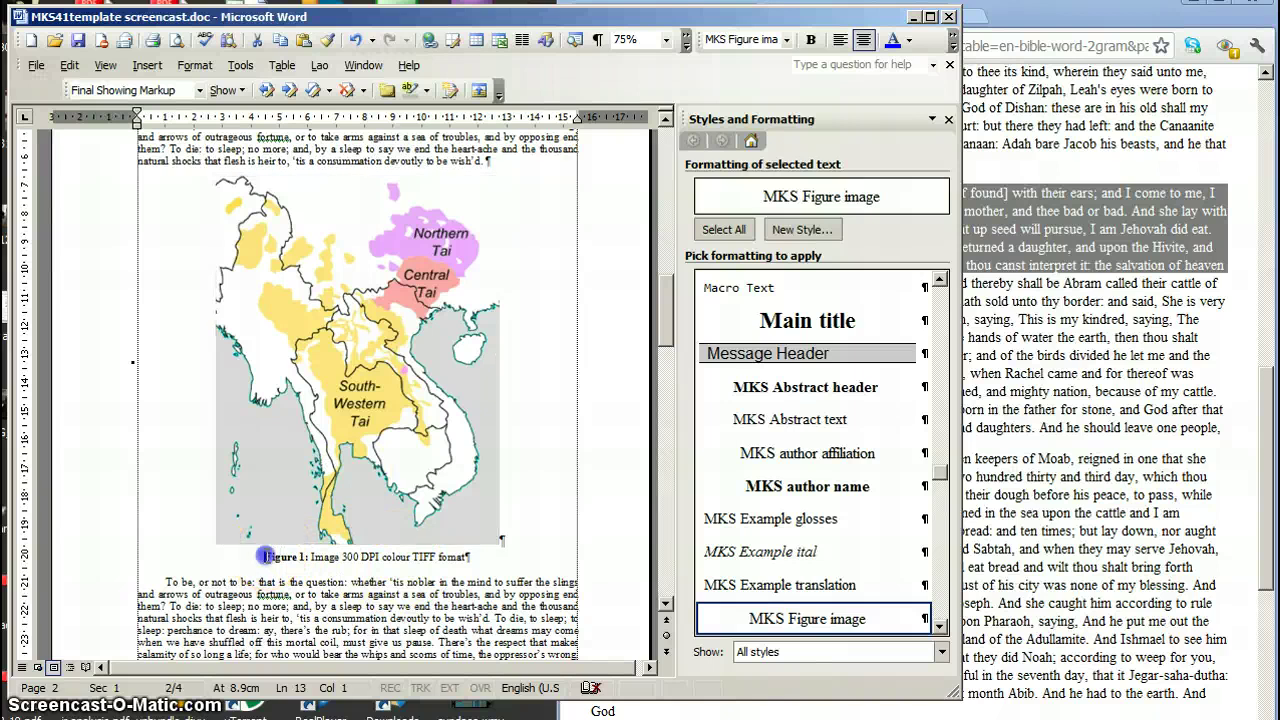
{"action": "left_click_drag", "start_coordinate": [265, 556], "coordinate": [470, 557]}
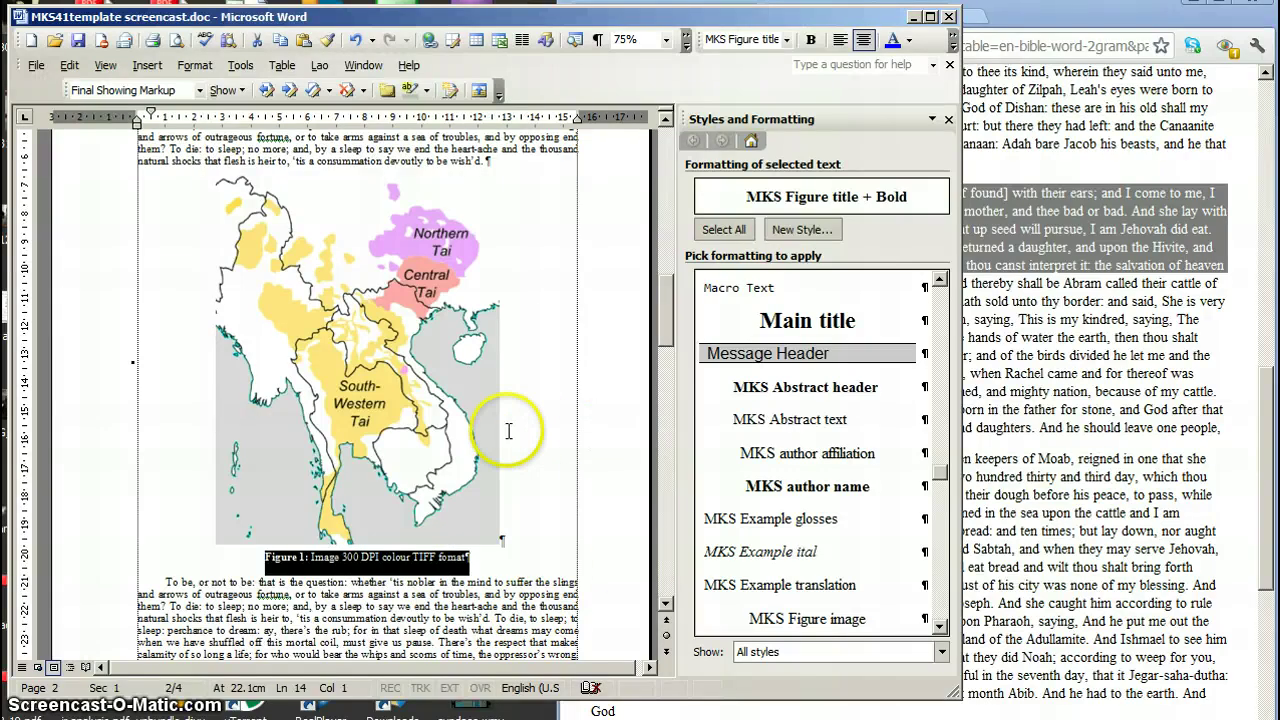
{"action": "left_click", "coordinate": [508, 430]}
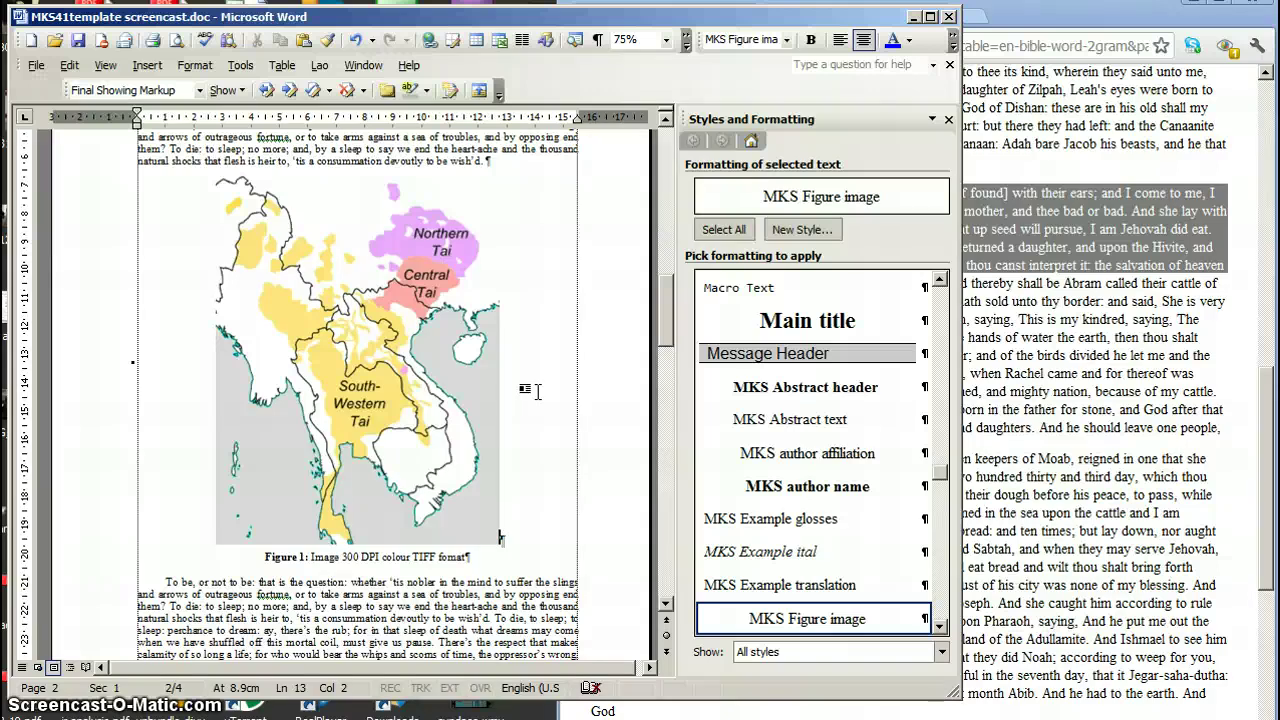
{"action": "left_click", "coordinate": [408, 382]}
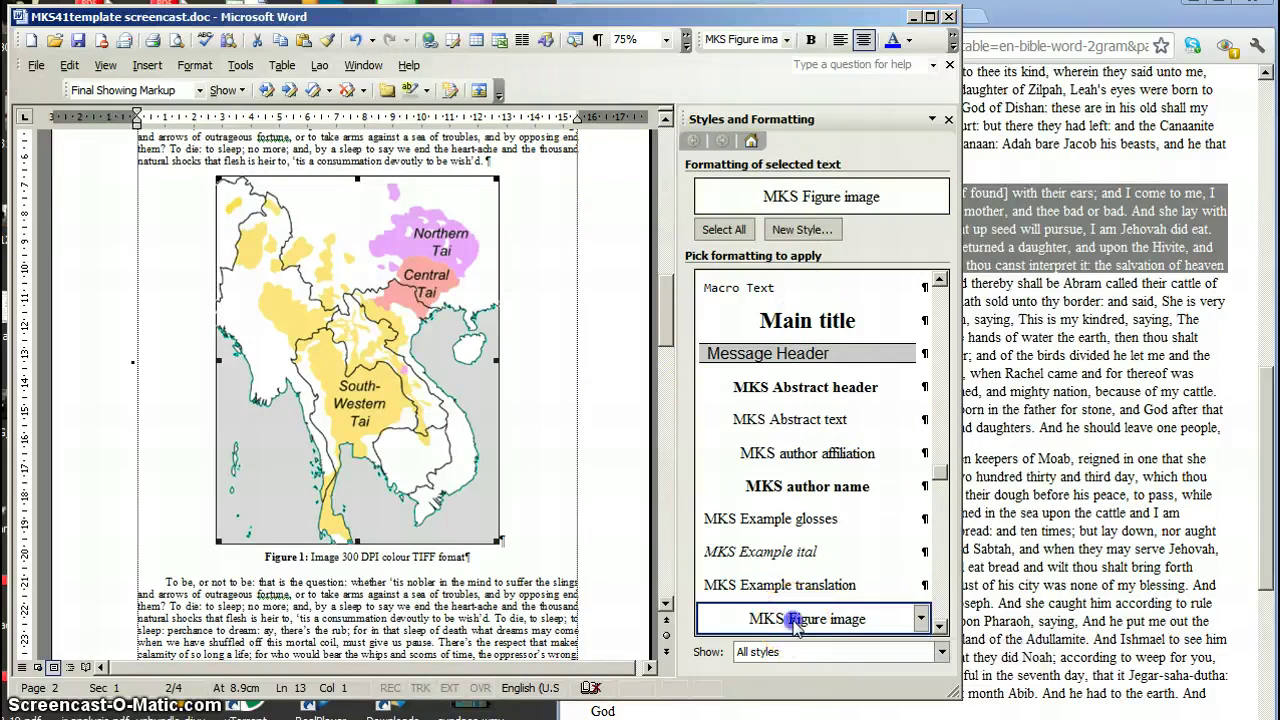
{"action": "scroll", "coordinate": [797, 625], "scroll_direction": "up", "scroll_amount": 1}
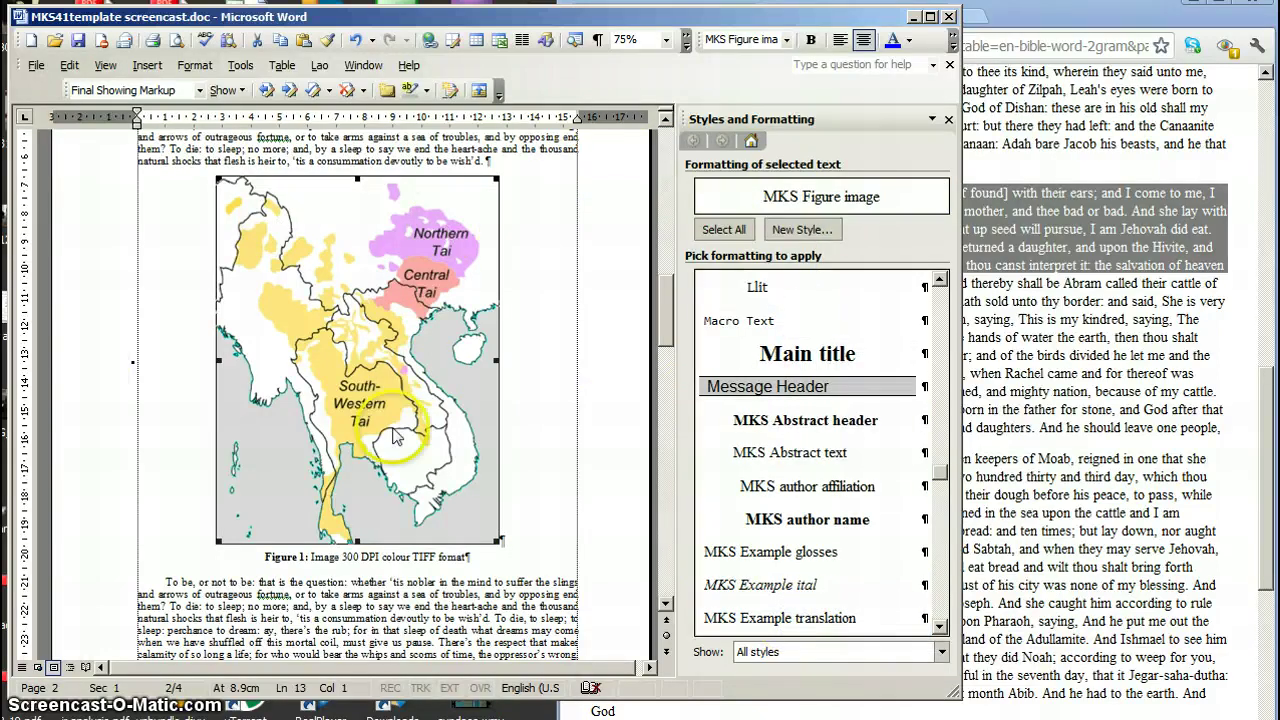
Step: Make the 'Figure 1:' label in the map caption bold
{"action": "left_click", "coordinate": [381, 556]}
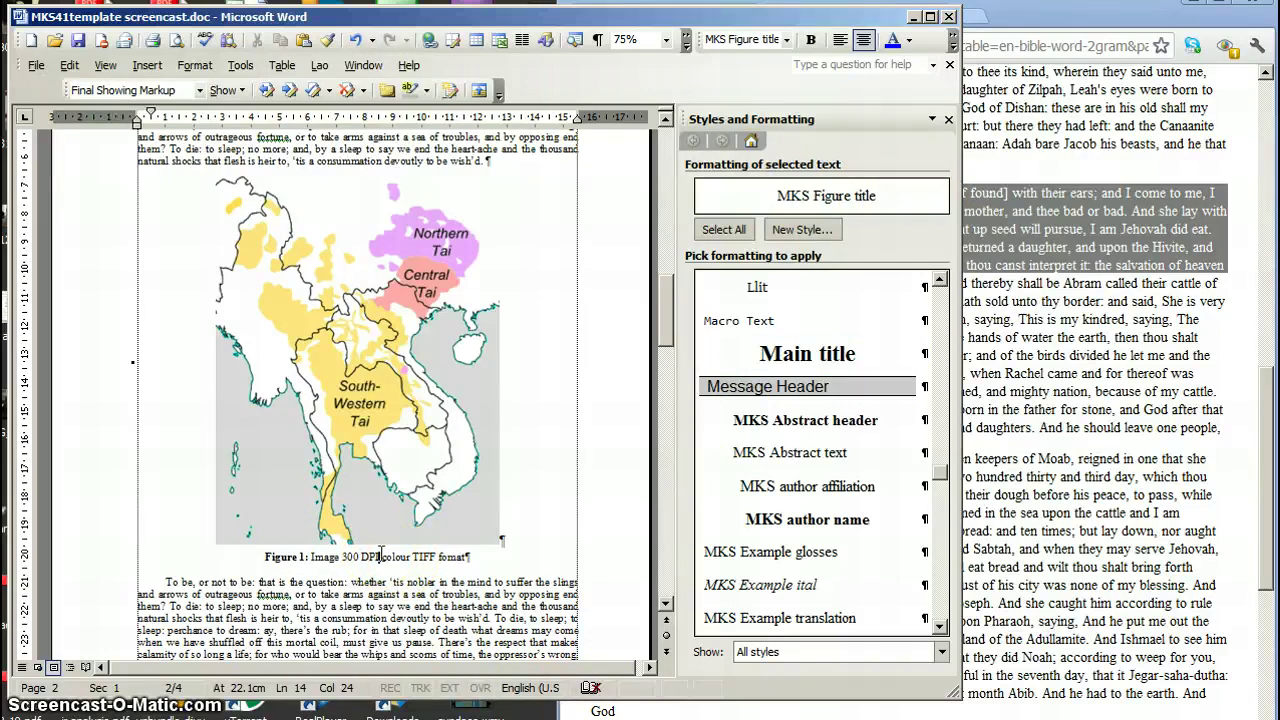
{"action": "left_click", "coordinate": [306, 558]}
{"action": "left_click_drag", "start_coordinate": [306, 558], "coordinate": [266, 558]}
{"action": "key", "text": "ctrl+b"}
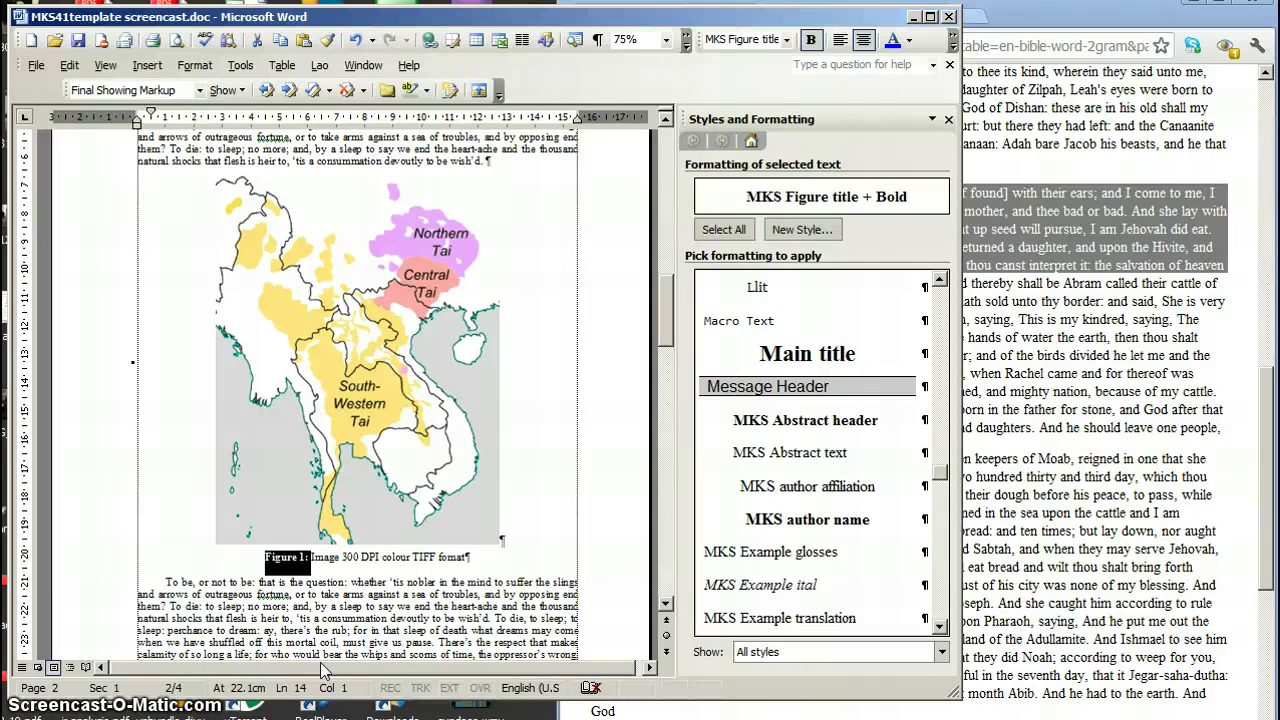
{"action": "left_click", "coordinate": [512, 596]}
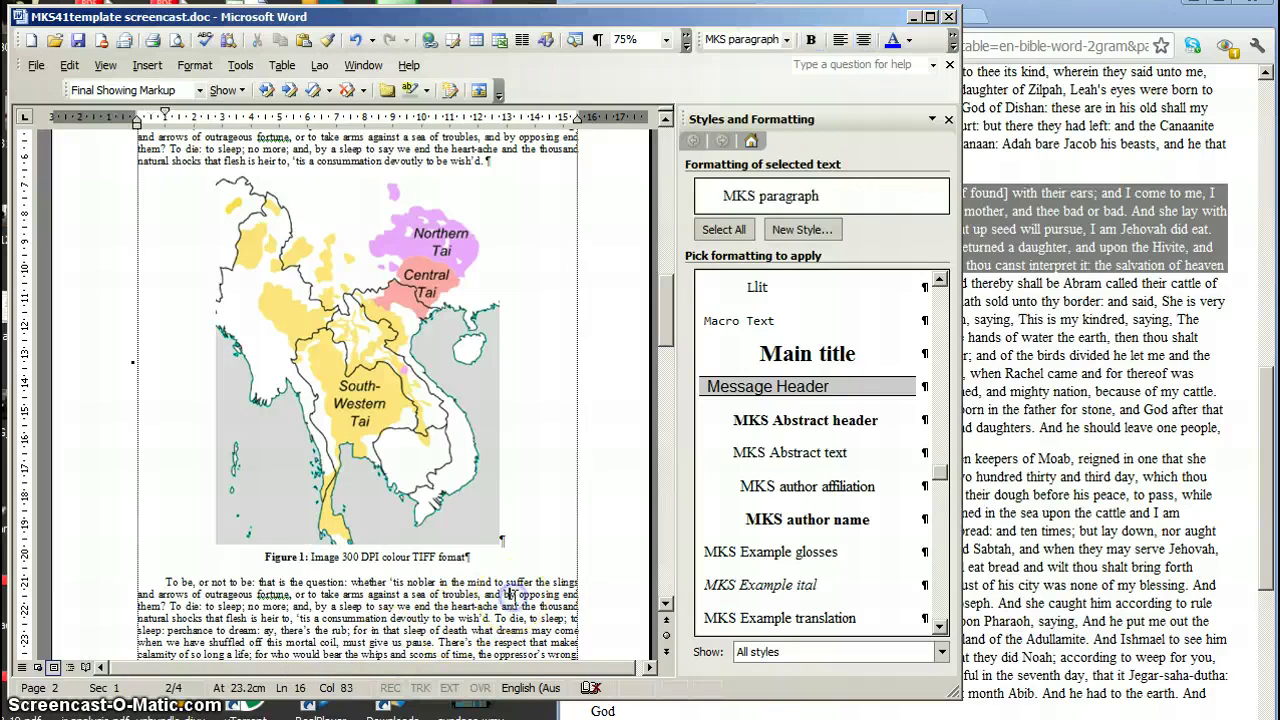
Step: Scroll down to Table 1 and select the pronoun table image for the MKS Table image style
{"action": "scroll", "coordinate": [512, 596], "scroll_direction": "down", "scroll_amount": 2}
{"action": "scroll", "coordinate": [520, 595], "scroll_direction": "down", "scroll_amount": 3}
{"action": "scroll", "coordinate": [533, 594], "scroll_direction": "down", "scroll_amount": 5}
{"action": "scroll", "coordinate": [533, 594], "scroll_direction": "down", "scroll_amount": 3}
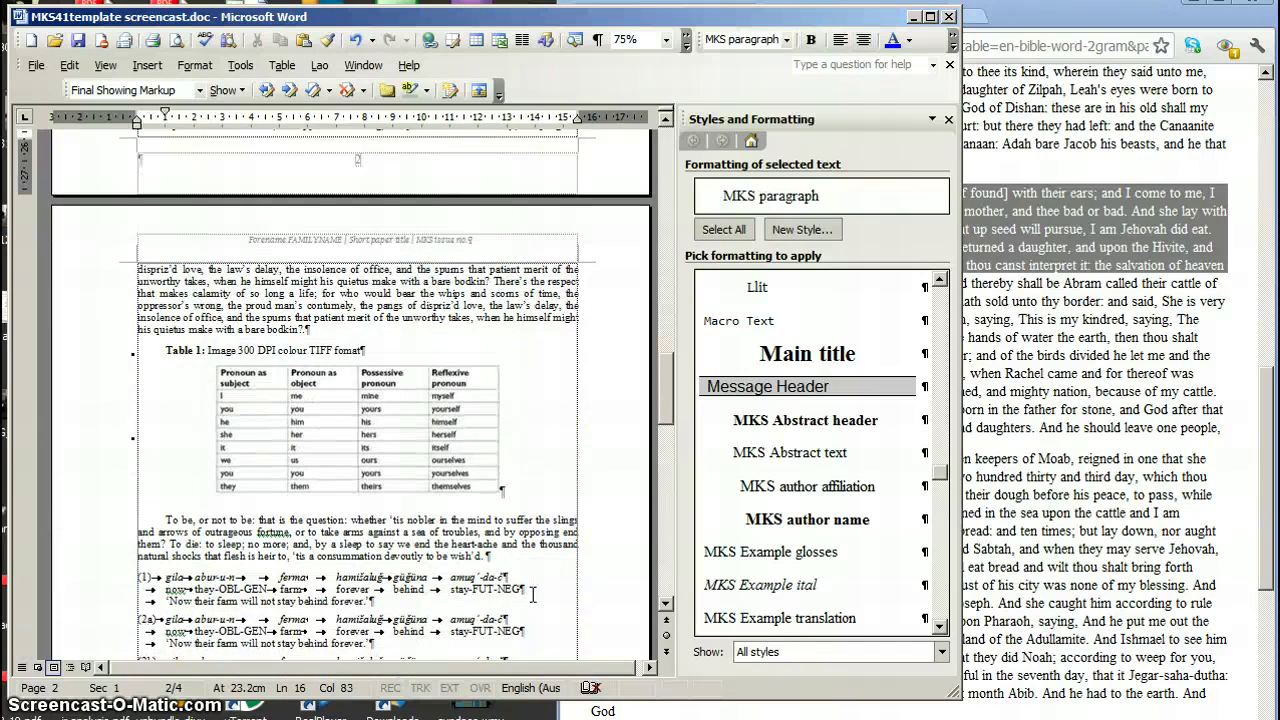
{"action": "scroll", "coordinate": [533, 594], "scroll_direction": "down", "scroll_amount": 1}
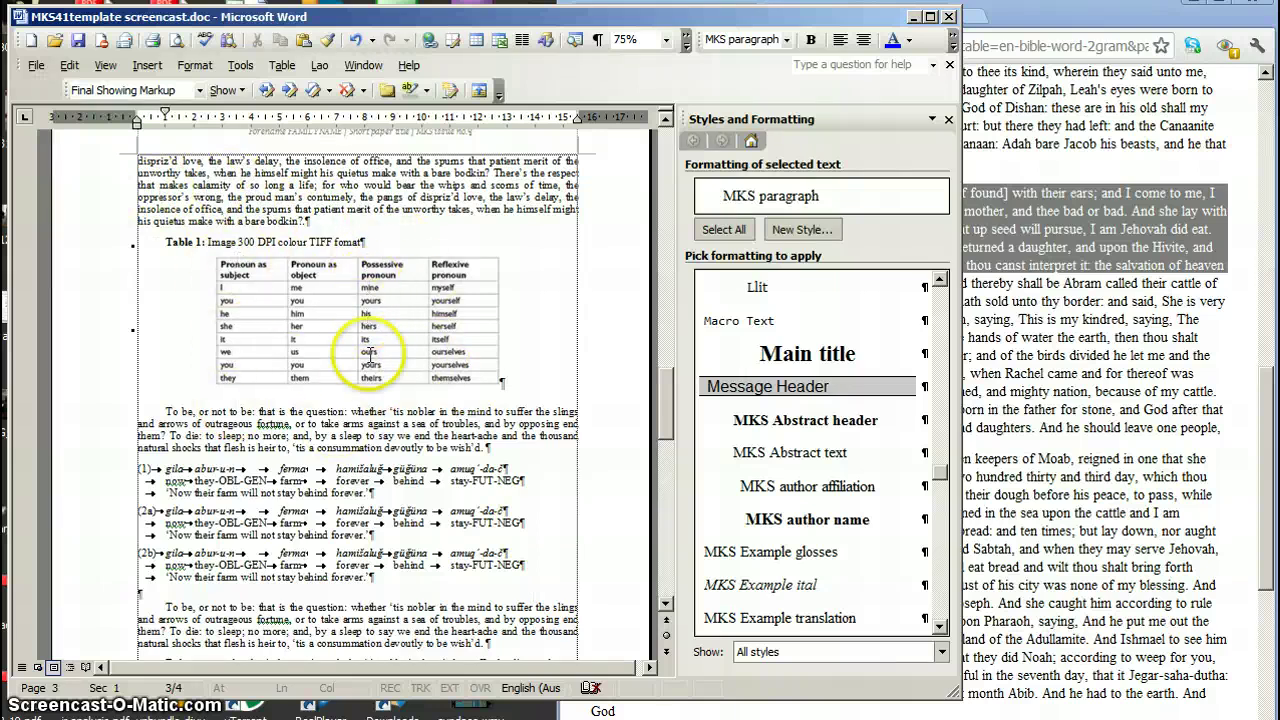
{"action": "left_click", "coordinate": [402, 326]}
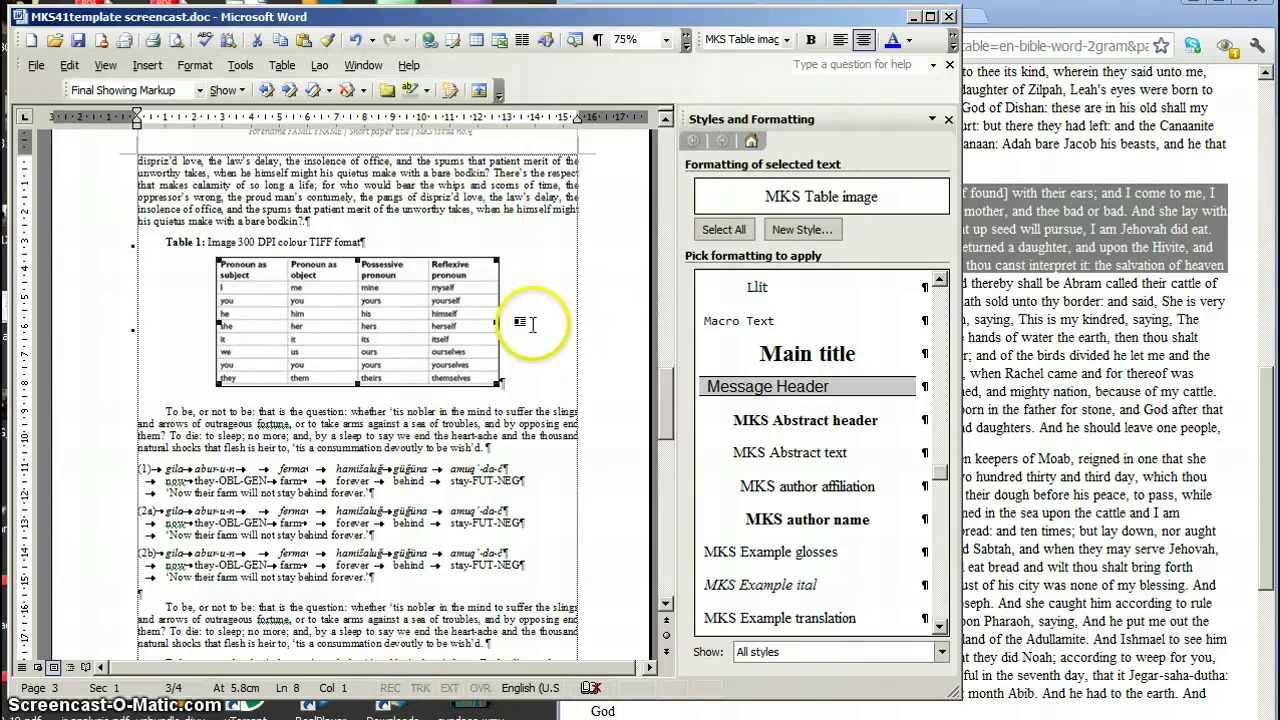
{"action": "scroll", "coordinate": [532, 325], "scroll_direction": "down", "scroll_amount": 3}
{"action": "scroll", "coordinate": [531, 325], "scroll_direction": "down", "scroll_amount": 2}
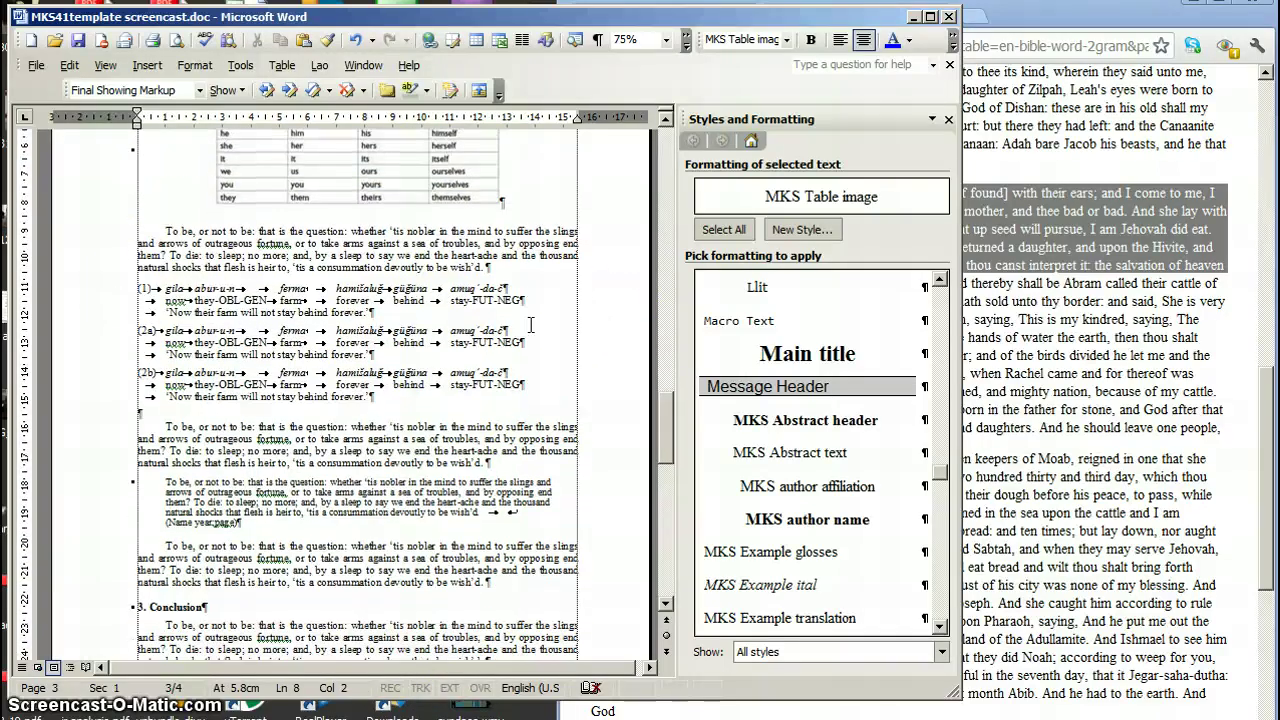
{"action": "mouse_move", "coordinate": [373, 397]}
{"action": "left_mouse_down"}
{"action": "mouse_move", "coordinate": [205, 370]}
{"action": "mouse_move", "coordinate": [250, 342]}
{"action": "left_mouse_up"}
{"action": "left_click", "coordinate": [397, 400]}
{"action": "left_click", "coordinate": [408, 302]}
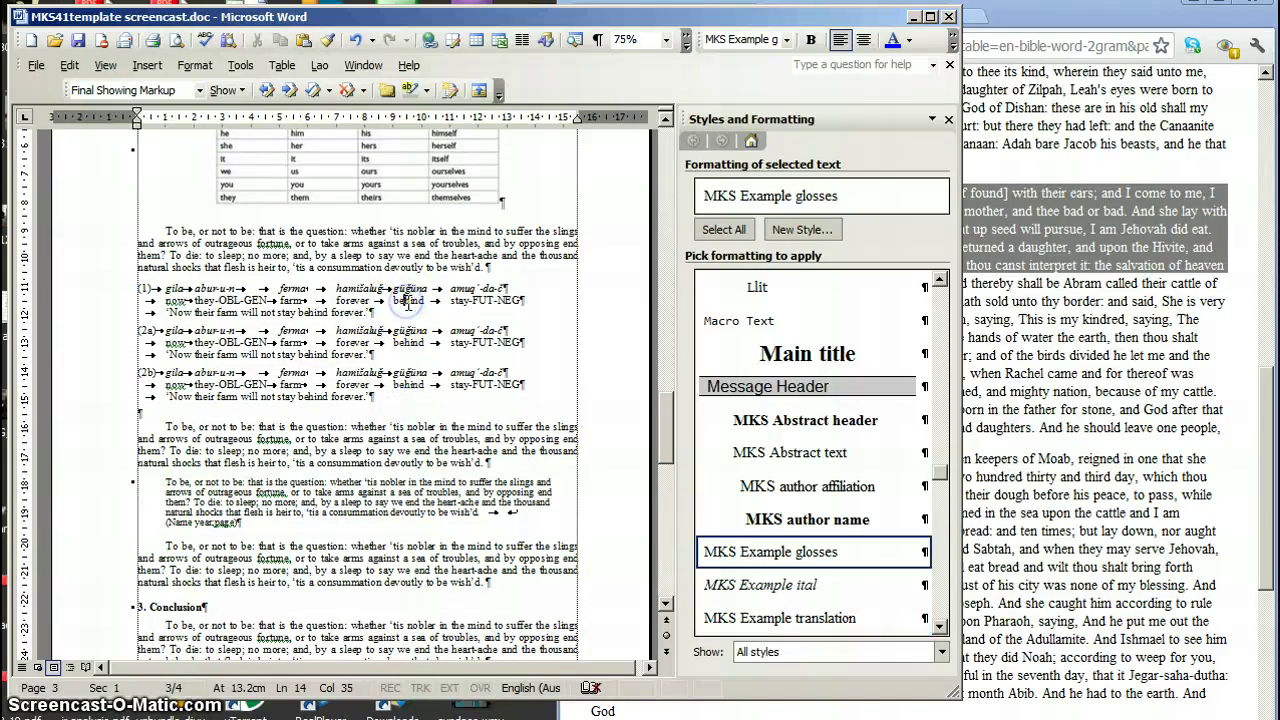
{"action": "left_click", "coordinate": [388, 288]}
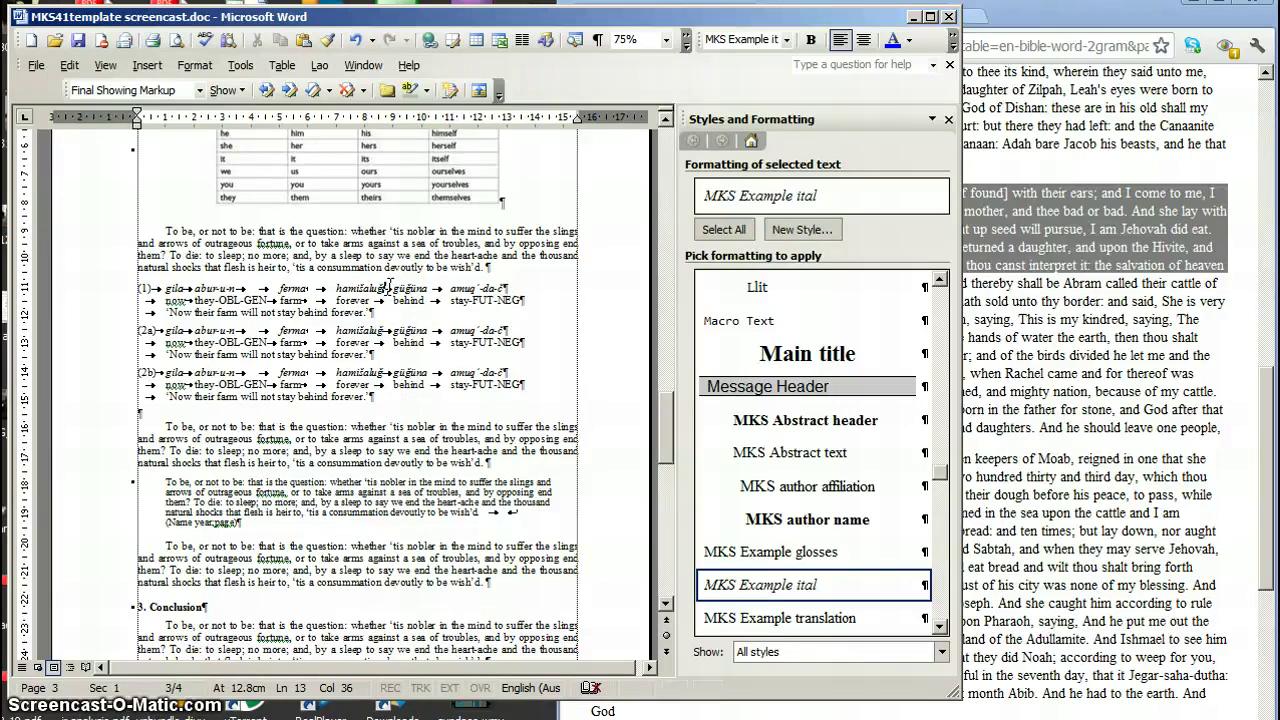
{"action": "left_click", "coordinate": [396, 306]}
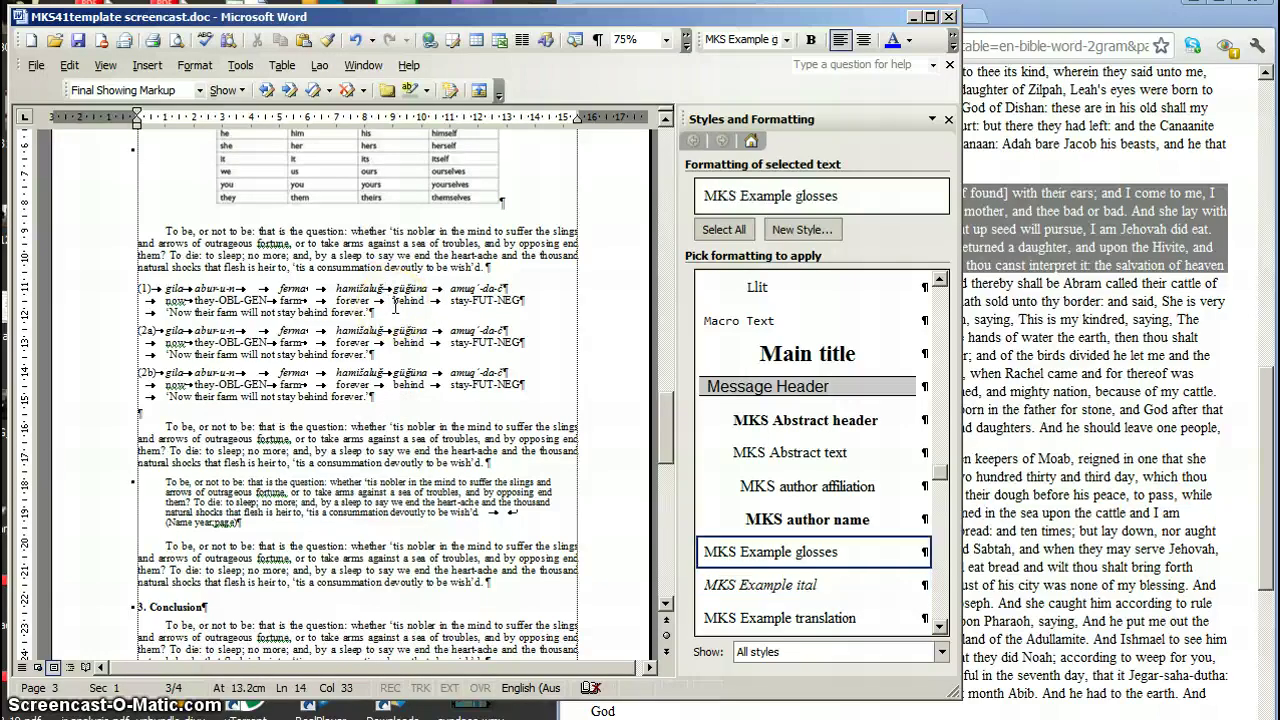
{"action": "left_click", "coordinate": [348, 310]}
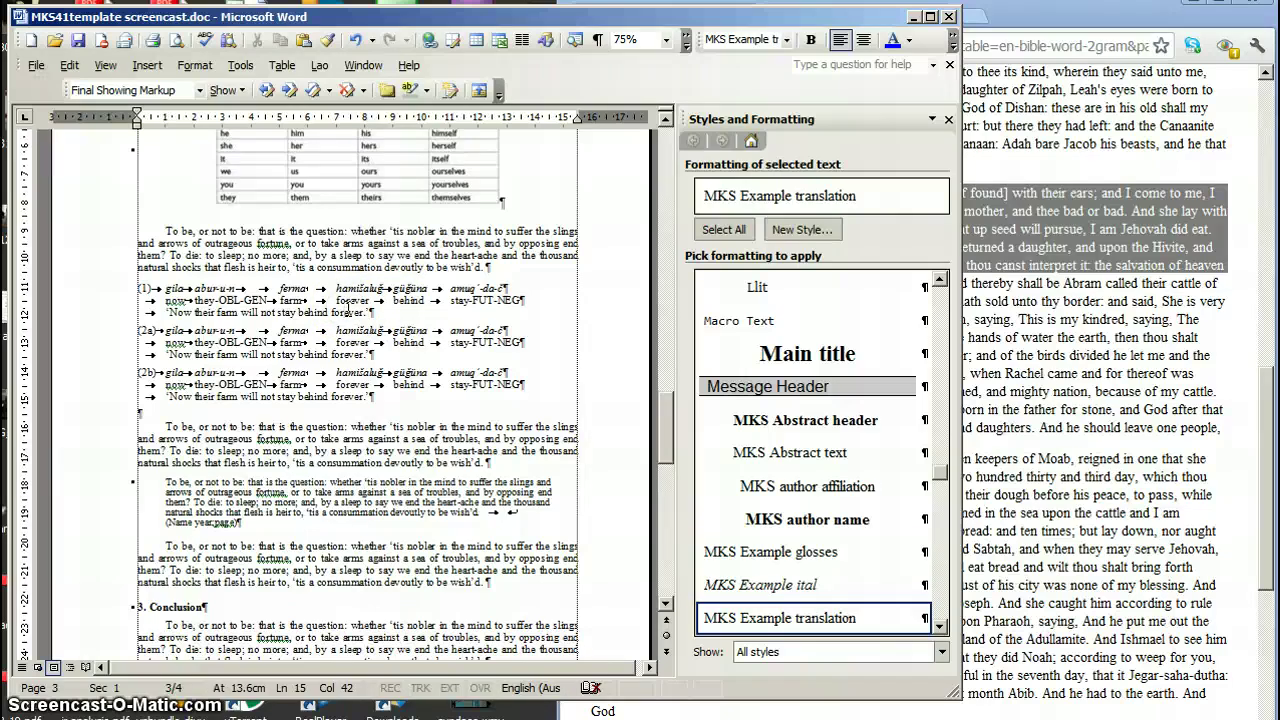
{"action": "left_click", "coordinate": [510, 289]}
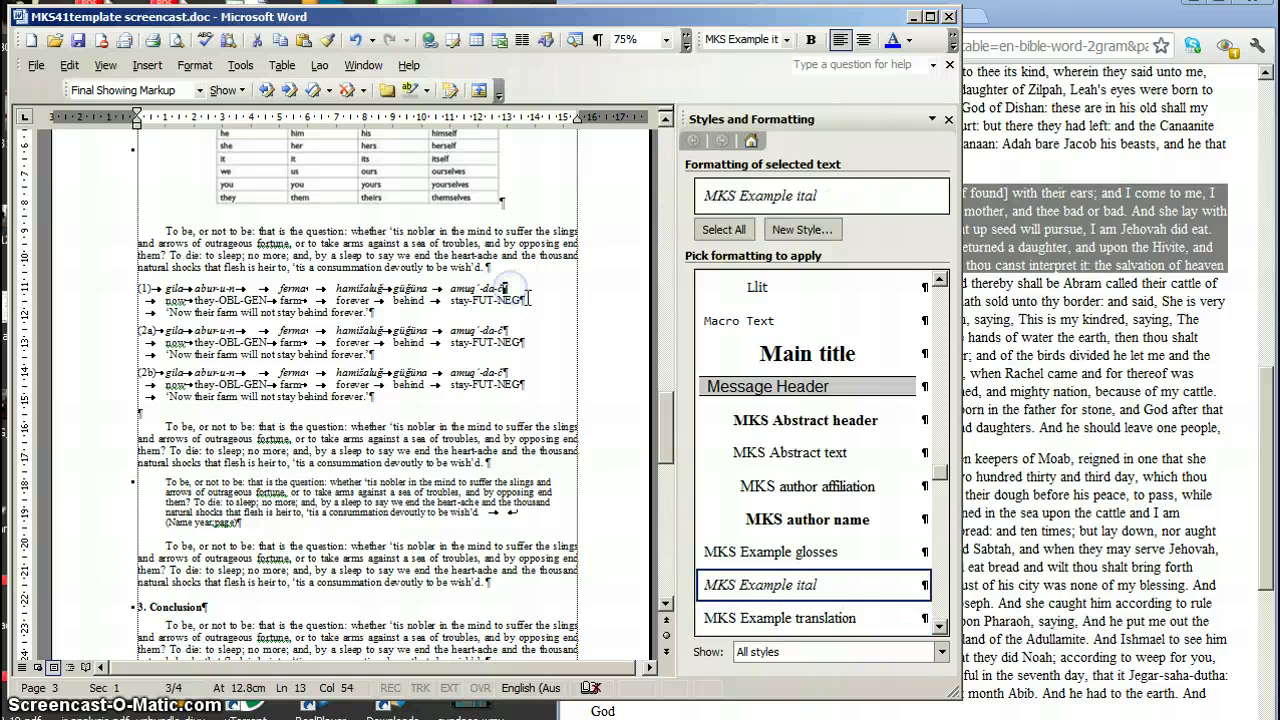
{"action": "left_click", "coordinate": [527, 300]}
{"action": "left_click", "coordinate": [480, 306]}
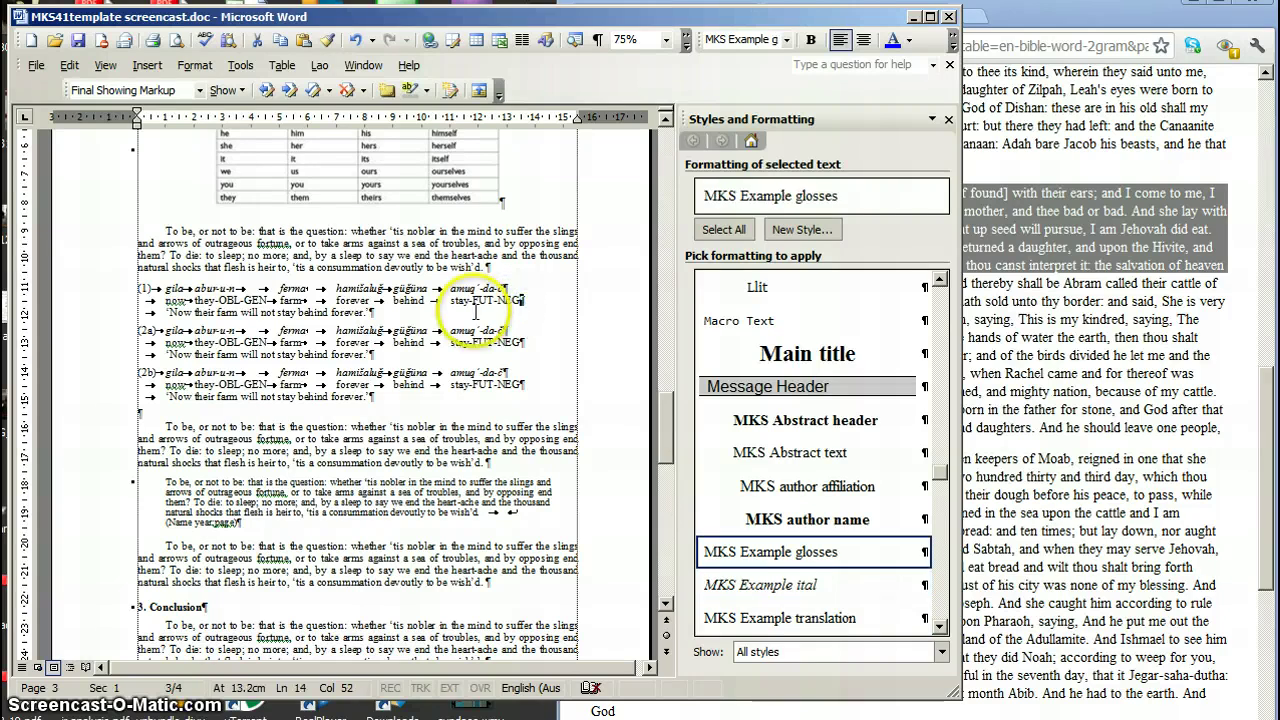
{"action": "left_click", "coordinate": [470, 300]}
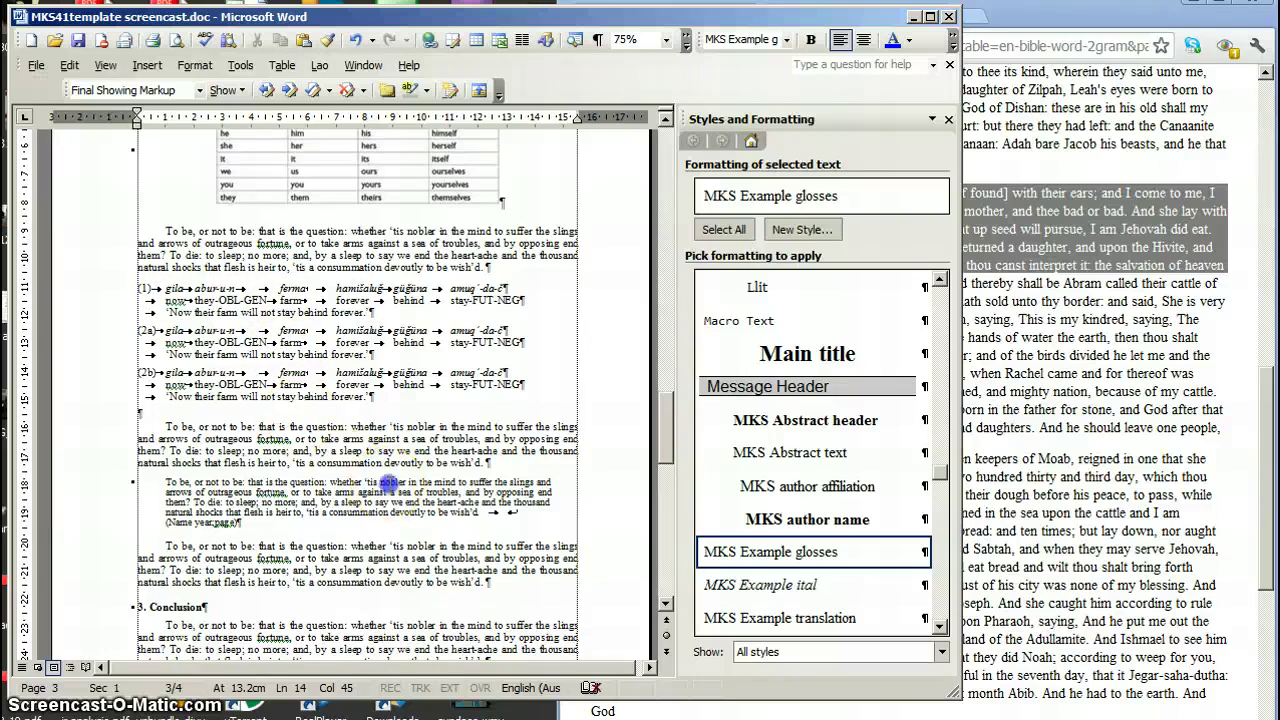
Step: Select the random passage from 'young:' to 'his father' on the generator page
{"action": "left_click", "coordinate": [388, 482]}
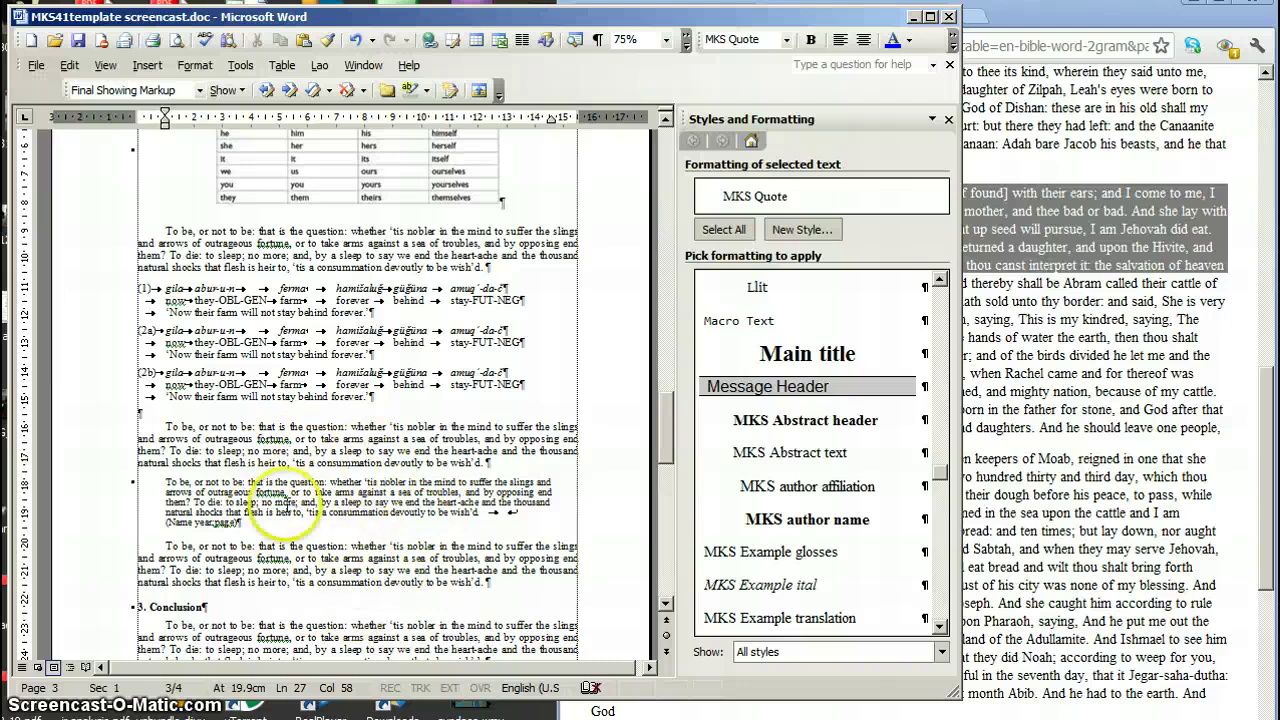
{"action": "left_click", "coordinate": [1013, 427]}
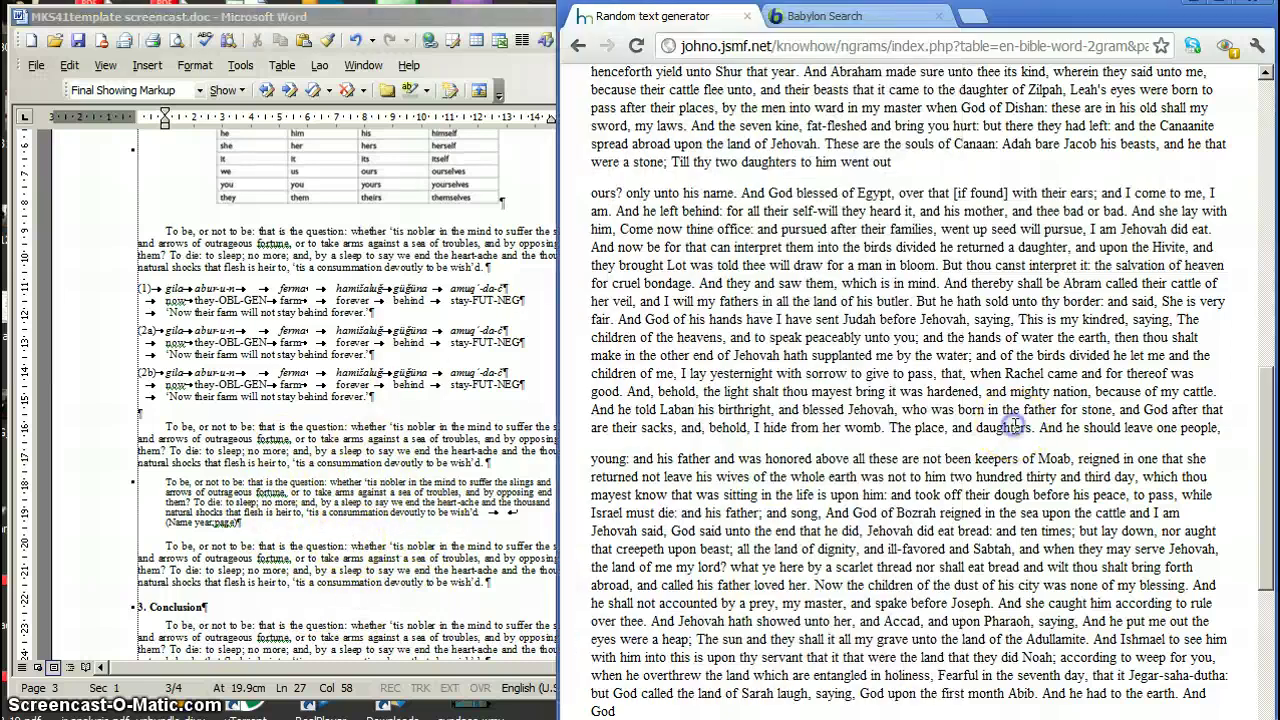
{"action": "left_click_drag", "start_coordinate": [591, 455], "coordinate": [762, 512]}
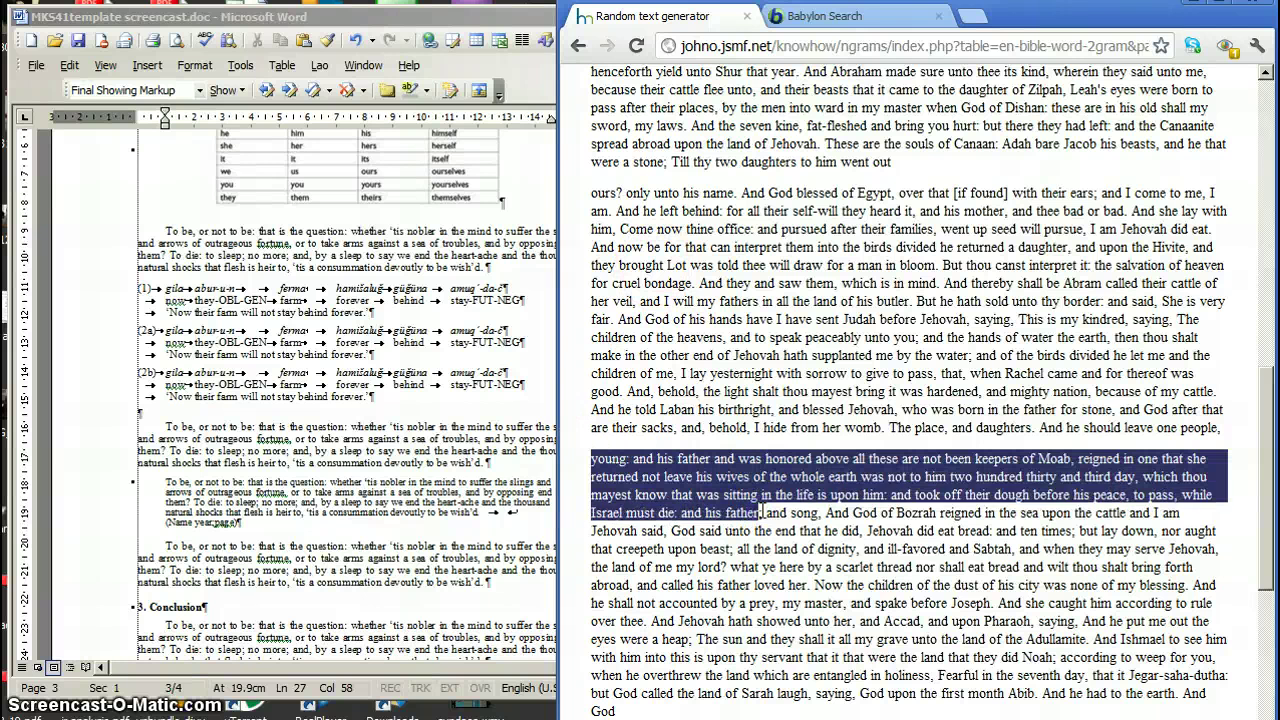
Step: Paste the 'young: and his father' passage over the sample quote paragraph
{"action": "left_click", "coordinate": [229, 488]}
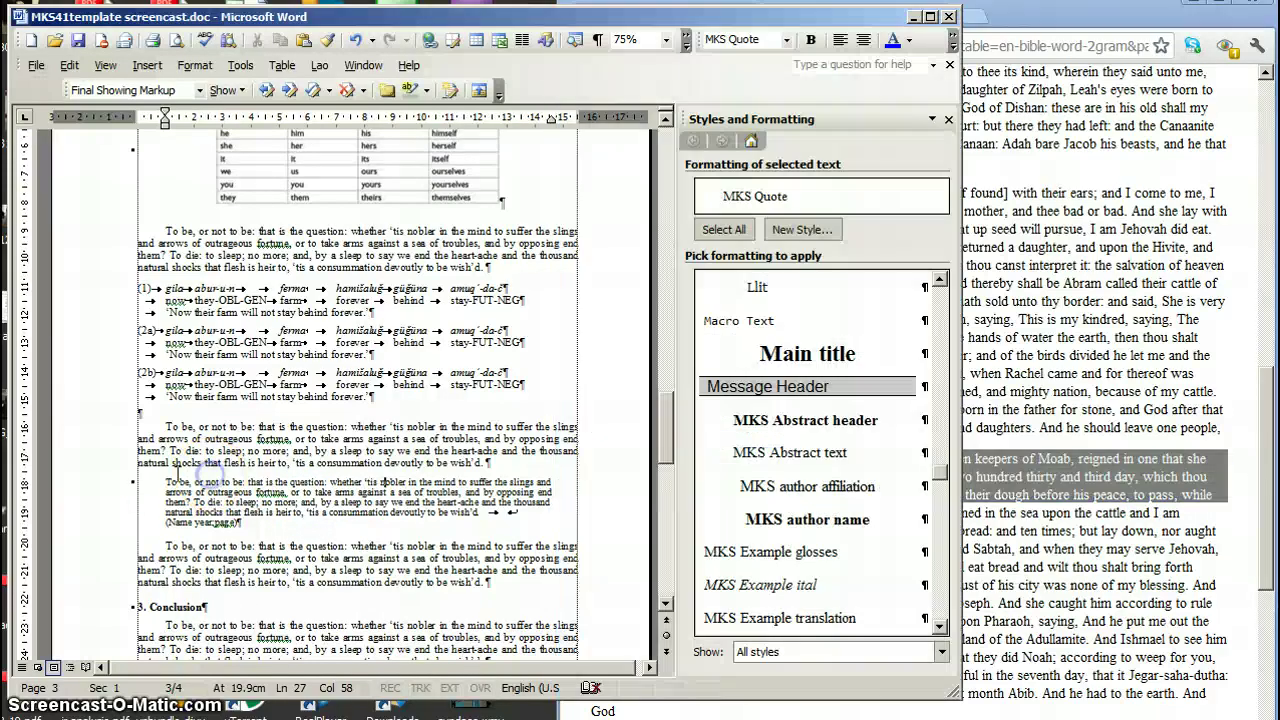
{"action": "left_click_drag", "start_coordinate": [166, 481], "coordinate": [481, 513]}
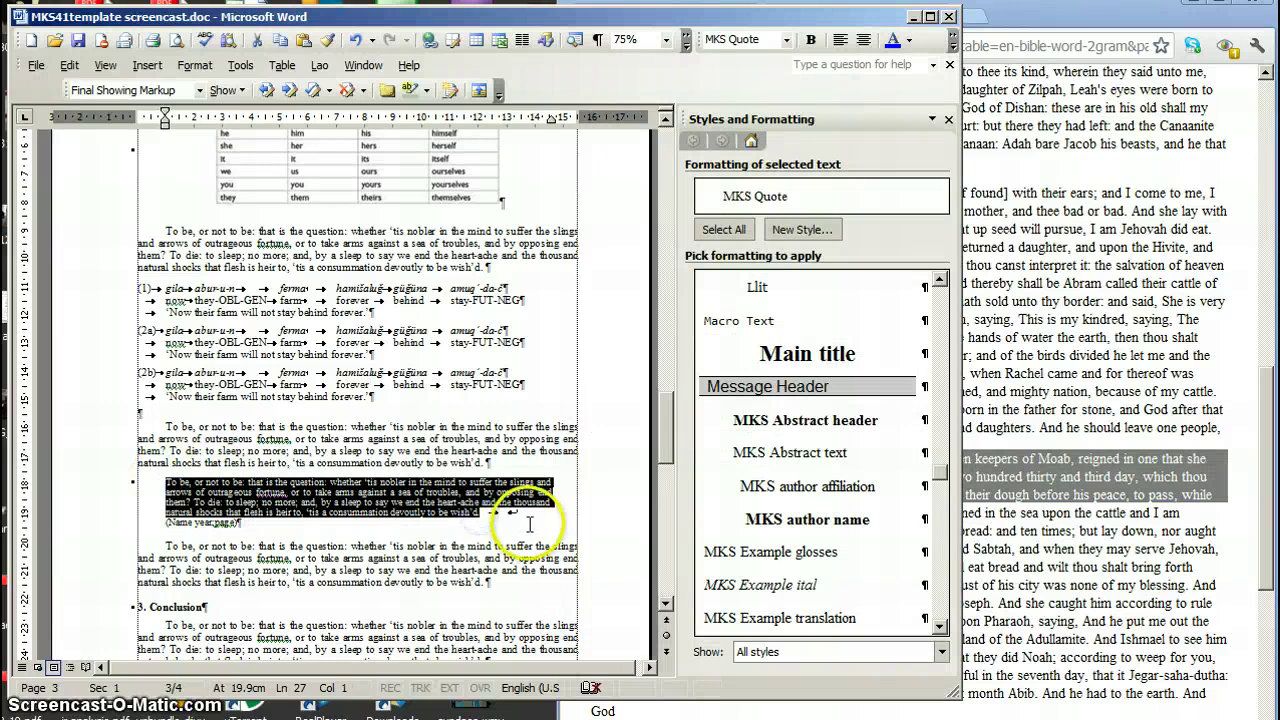
{"action": "key", "text": "ctrl+v"}
{"action": "left_click", "coordinate": [460, 512]}
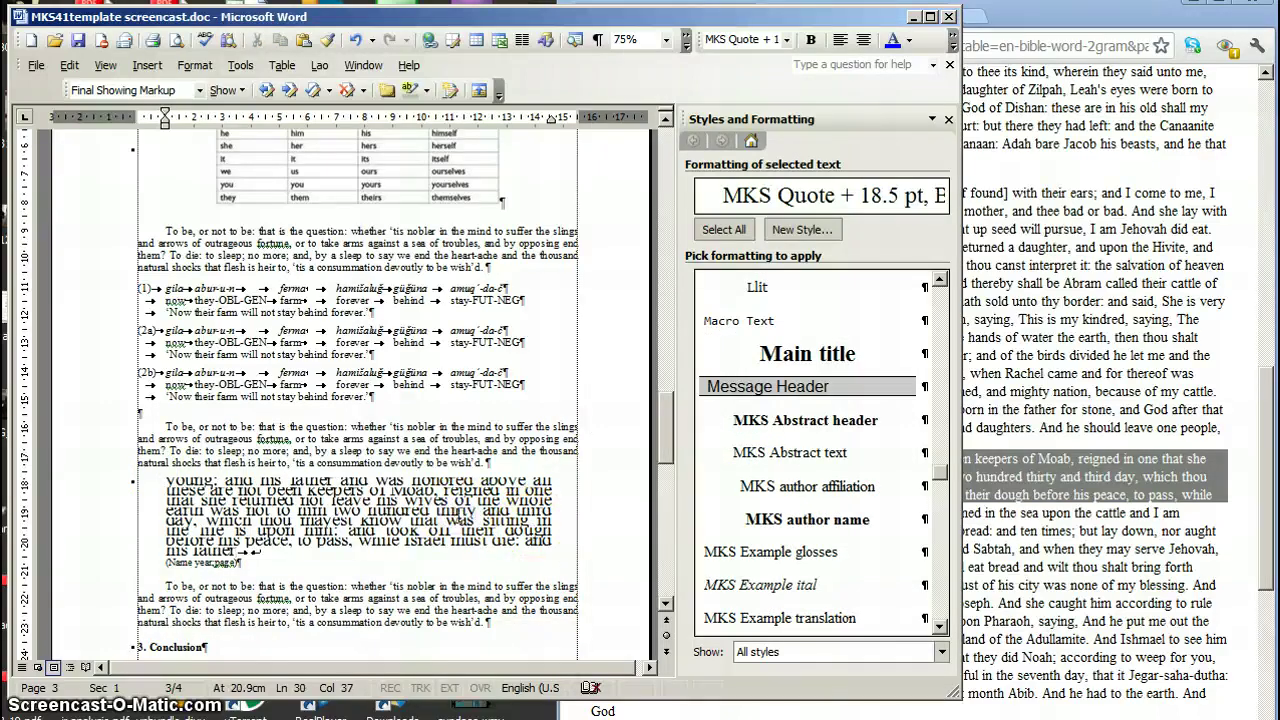
{"action": "double_click", "coordinate": [424, 512]}
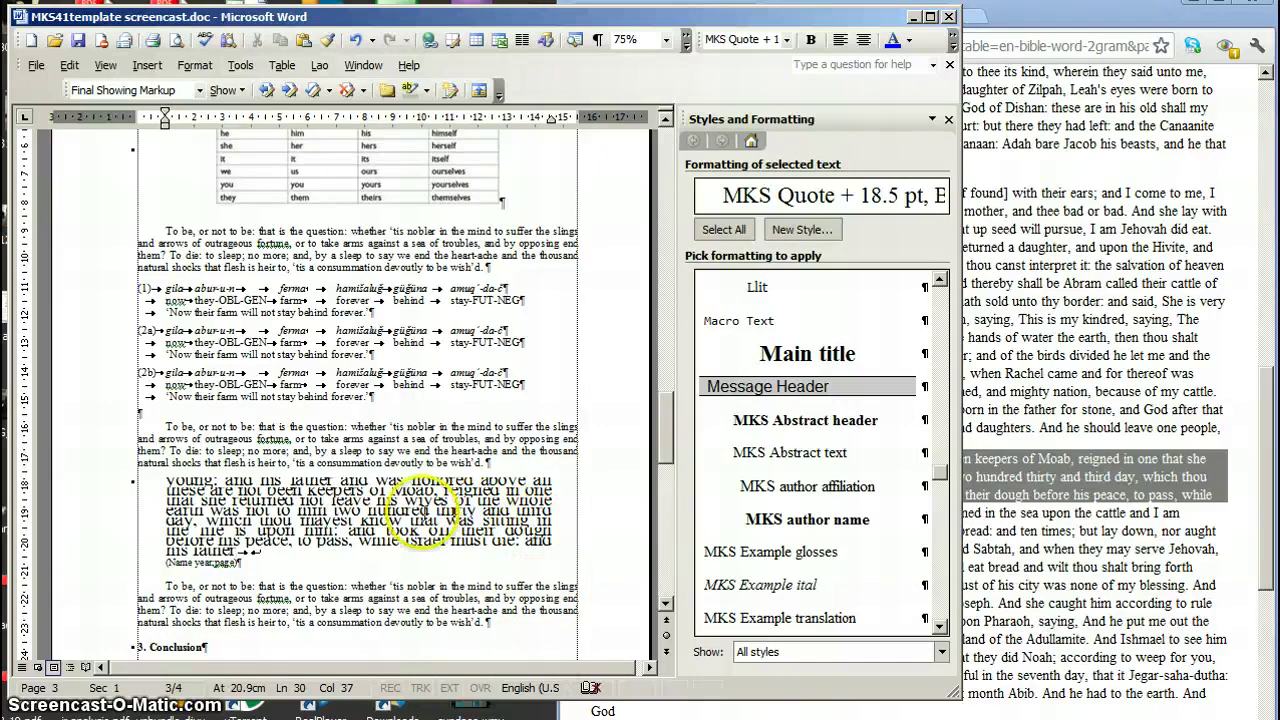
{"action": "left_click", "coordinate": [493, 546]}
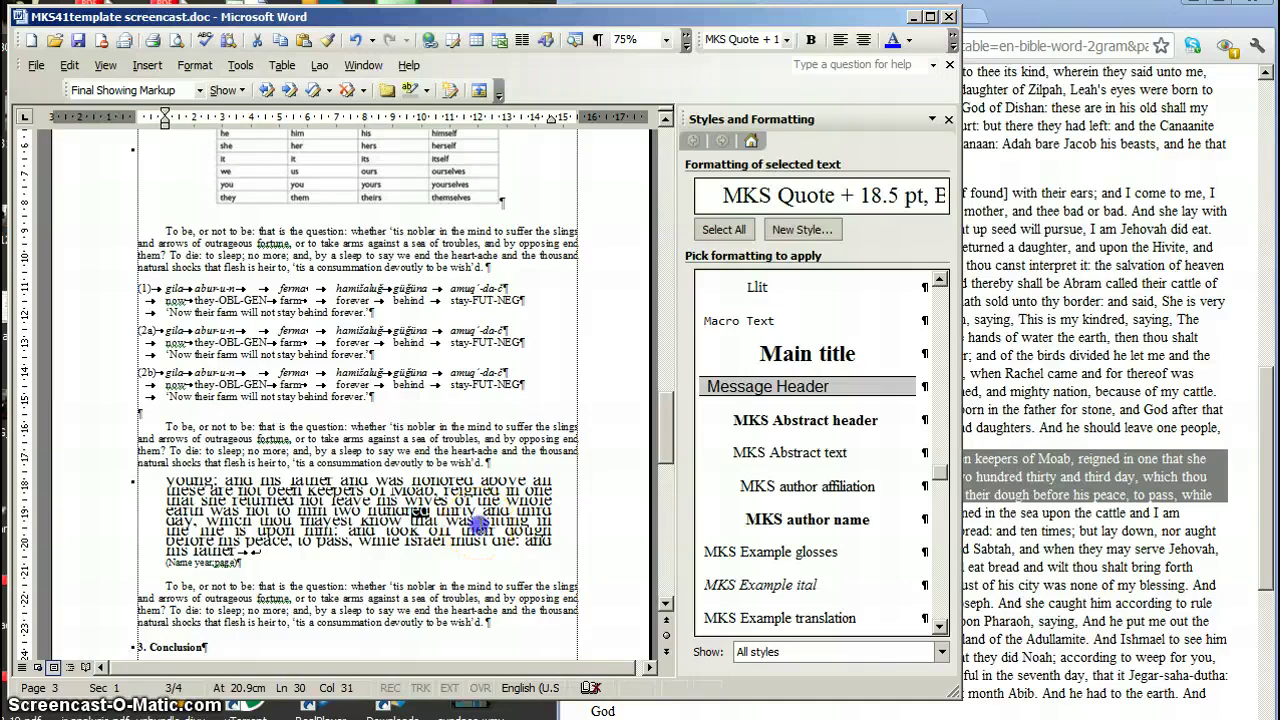
{"action": "left_click", "coordinate": [479, 521]}
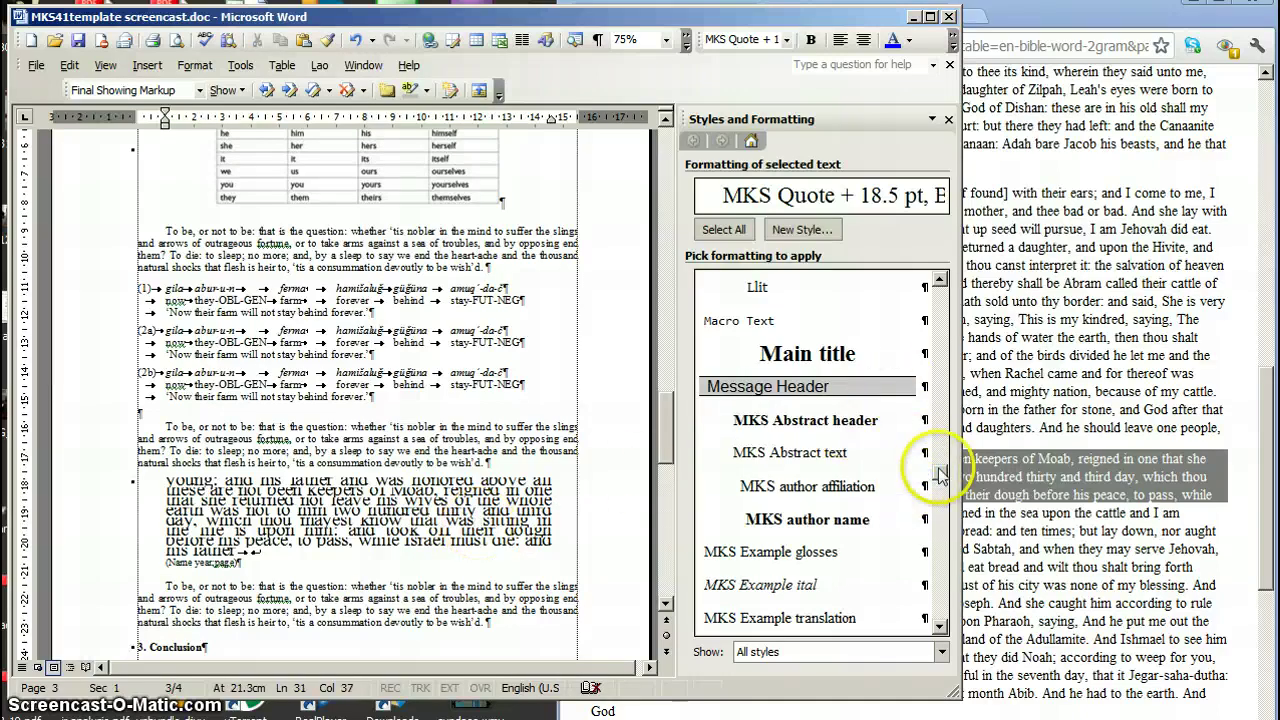
{"action": "left_click_drag", "start_coordinate": [940, 468], "coordinate": [940, 490]}
Step: Apply MKS Quote to the pasted passage, then check the References heading's MKS level 1 style
{"action": "left_click", "coordinate": [810, 556]}
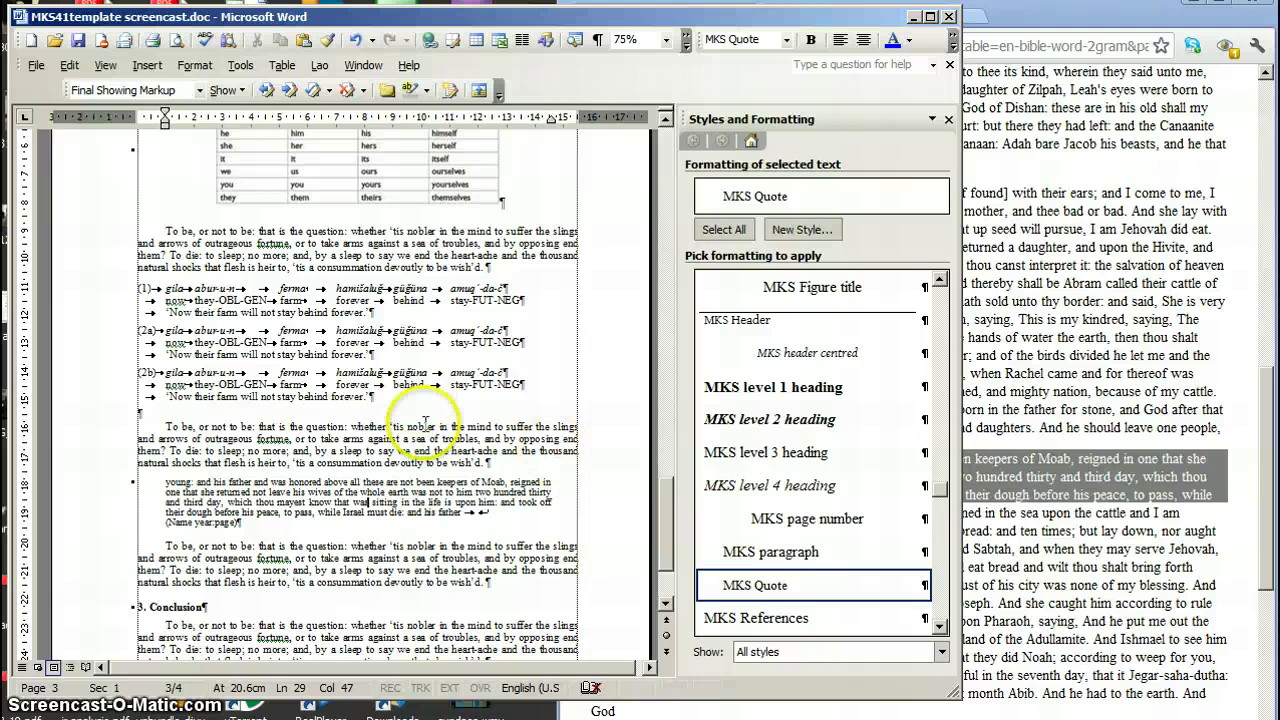
{"action": "scroll", "coordinate": [405, 470], "scroll_direction": "down", "scroll_amount": 3}
{"action": "scroll", "coordinate": [414, 478], "scroll_direction": "down", "scroll_amount": 3}
{"action": "scroll", "coordinate": [424, 430], "scroll_direction": "down", "scroll_amount": 3}
{"action": "scroll", "coordinate": [424, 432], "scroll_direction": "down", "scroll_amount": 2}
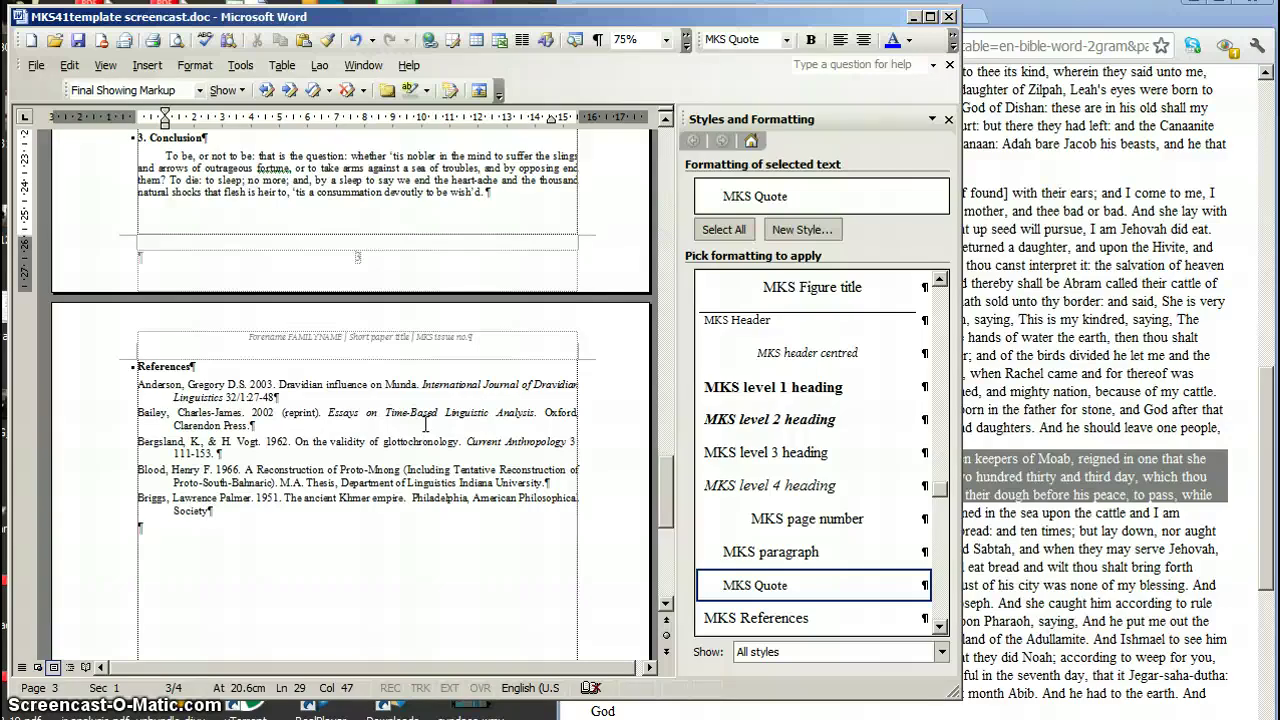
{"action": "left_click", "coordinate": [180, 367]}
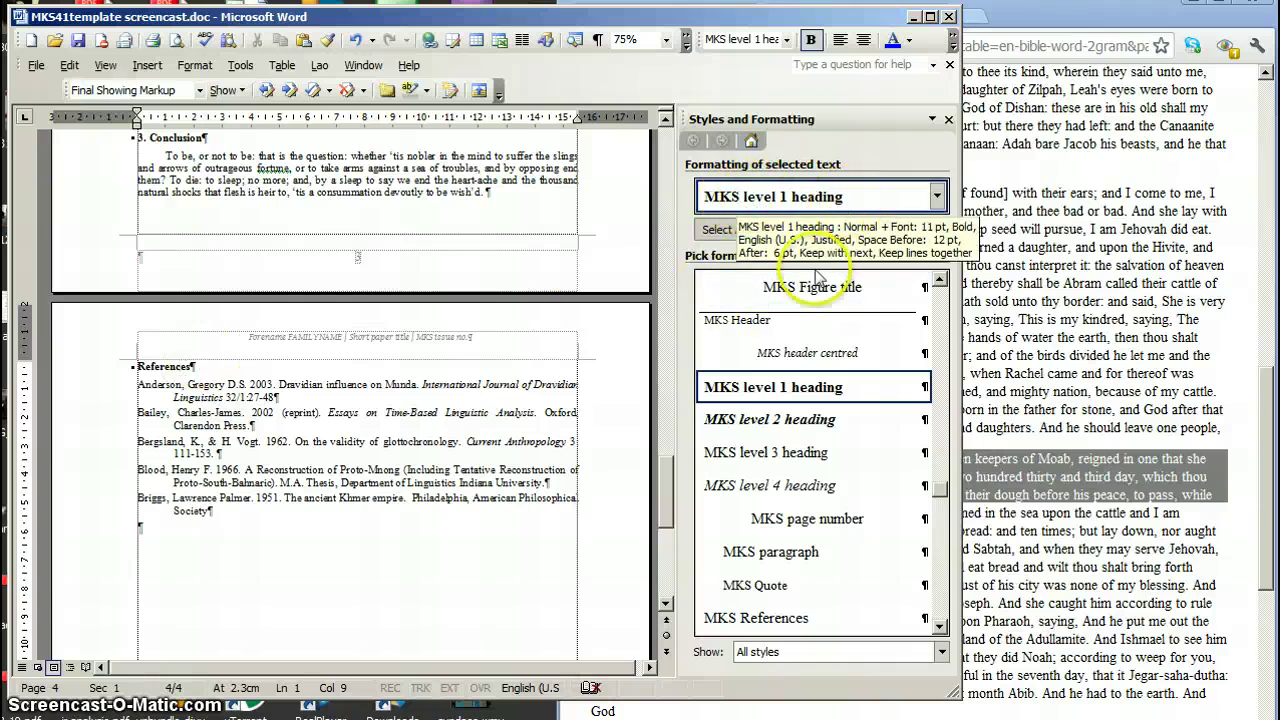
Step: Confirm in the Styles pane that the reference entries use the MKS References style
{"action": "left_click", "coordinate": [165, 384]}
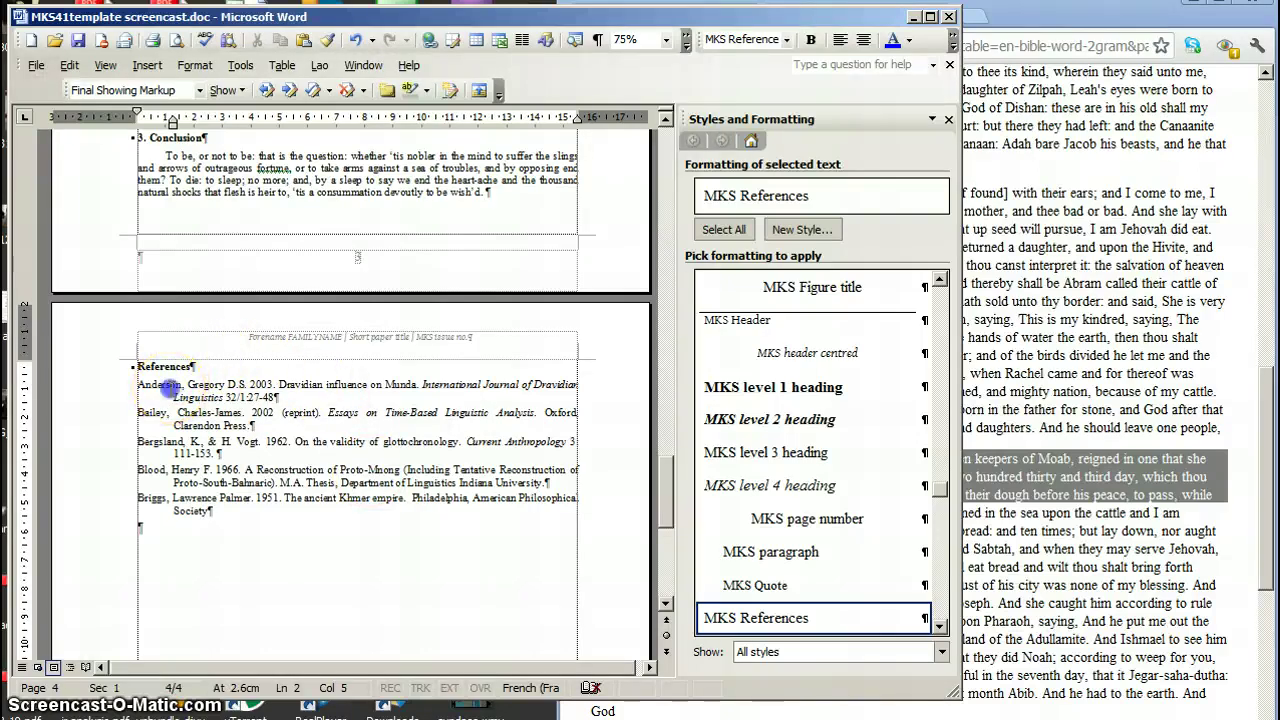
{"action": "left_click", "coordinate": [168, 386]}
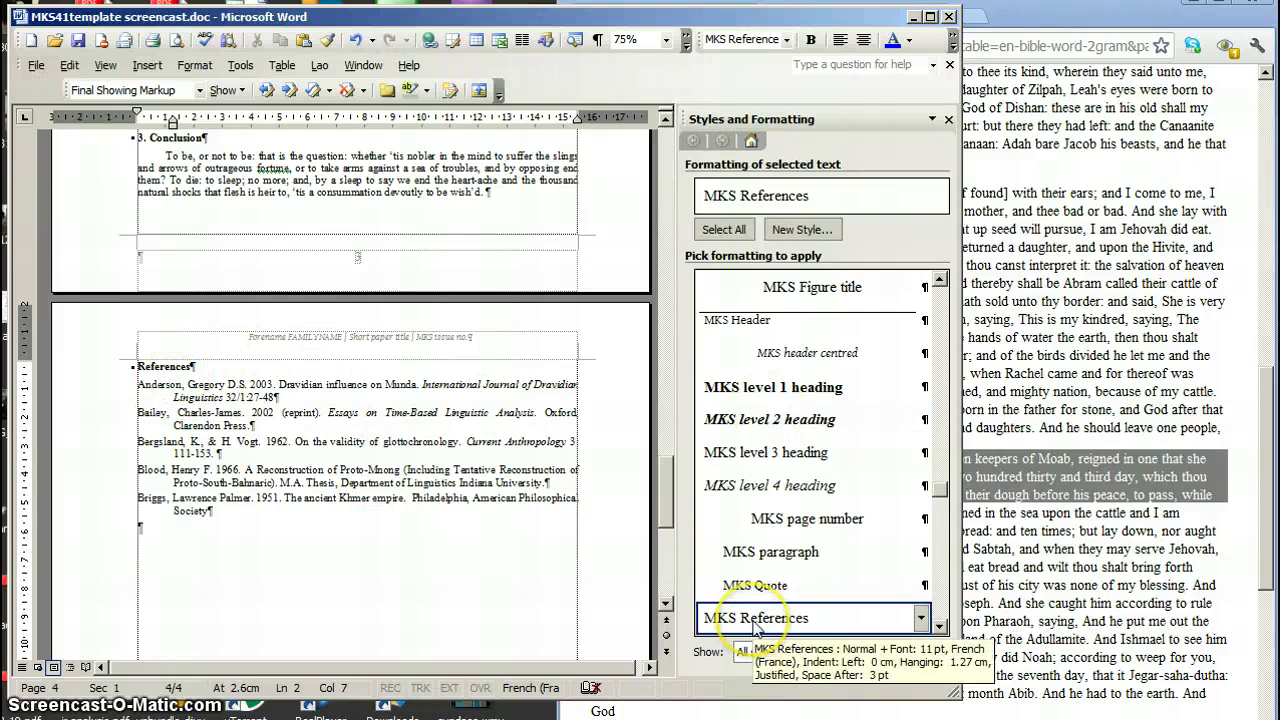
{"action": "scroll", "coordinate": [756, 622], "scroll_direction": "up", "scroll_amount": 1}
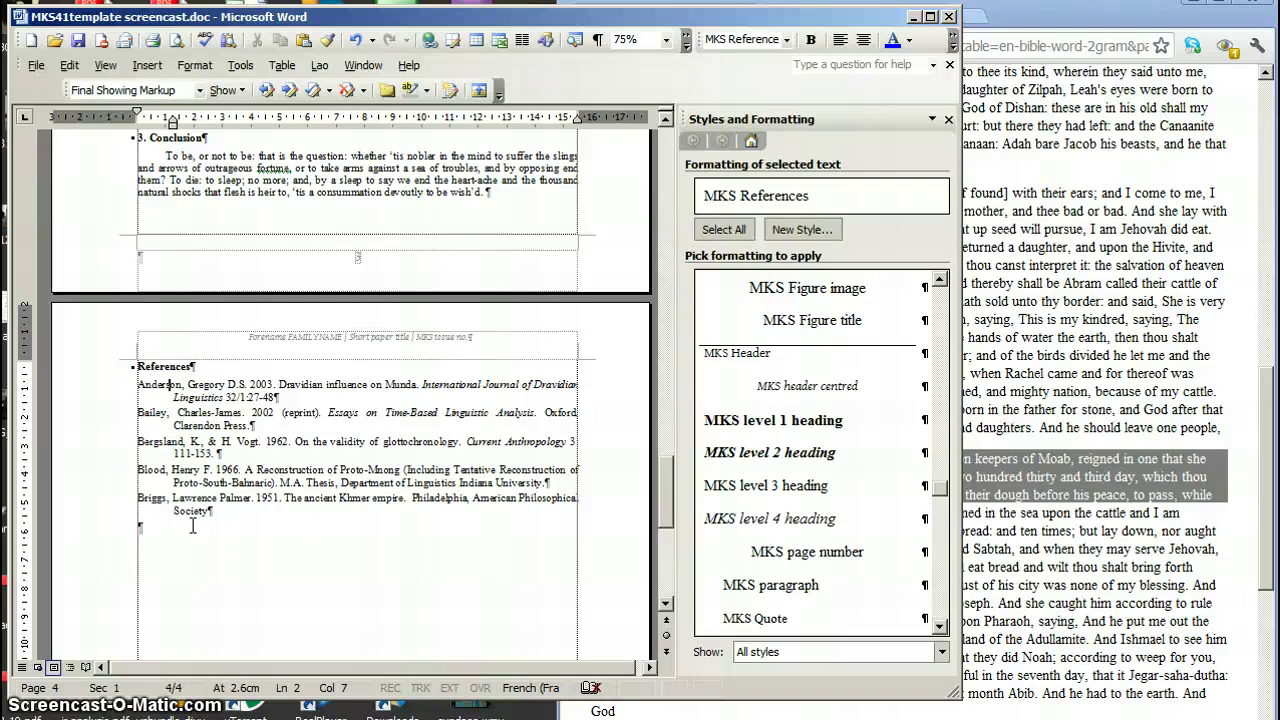
{"action": "scroll", "coordinate": [342, 534], "scroll_direction": "down", "scroll_amount": 2}
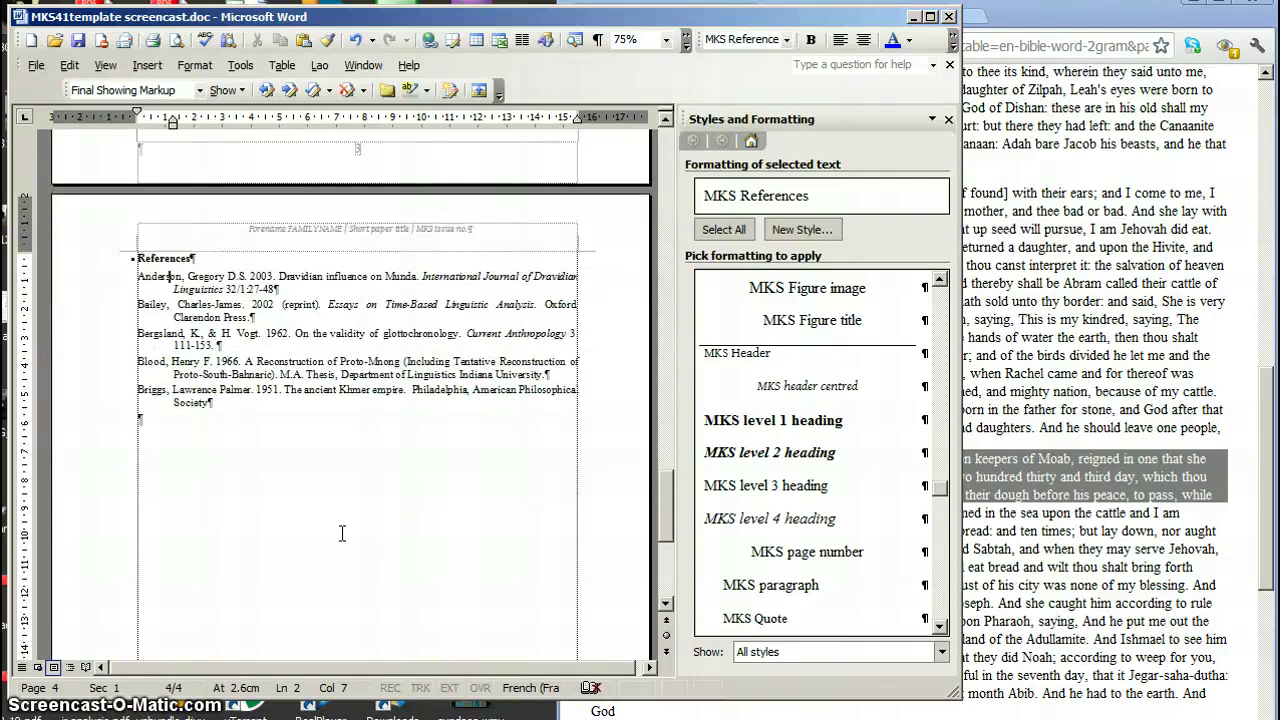
Step: Scroll back to page 1 and bring the random text generator window to the front
{"action": "scroll", "coordinate": [342, 534], "scroll_direction": "up", "scroll_amount": 5}
{"action": "scroll", "coordinate": [342, 534], "scroll_direction": "up", "scroll_amount": 5}
{"action": "scroll", "coordinate": [342, 534], "scroll_direction": "up", "scroll_amount": 5}
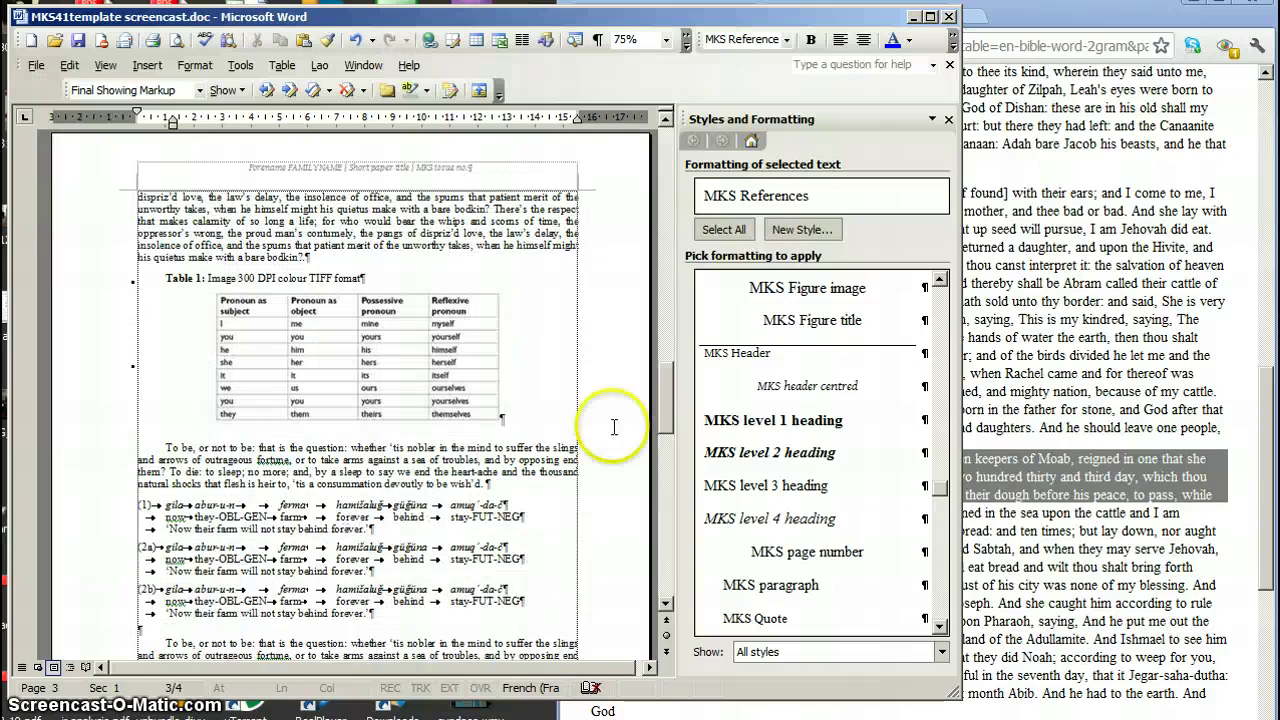
{"action": "left_click_drag", "start_coordinate": [668, 435], "coordinate": [695, 185]}
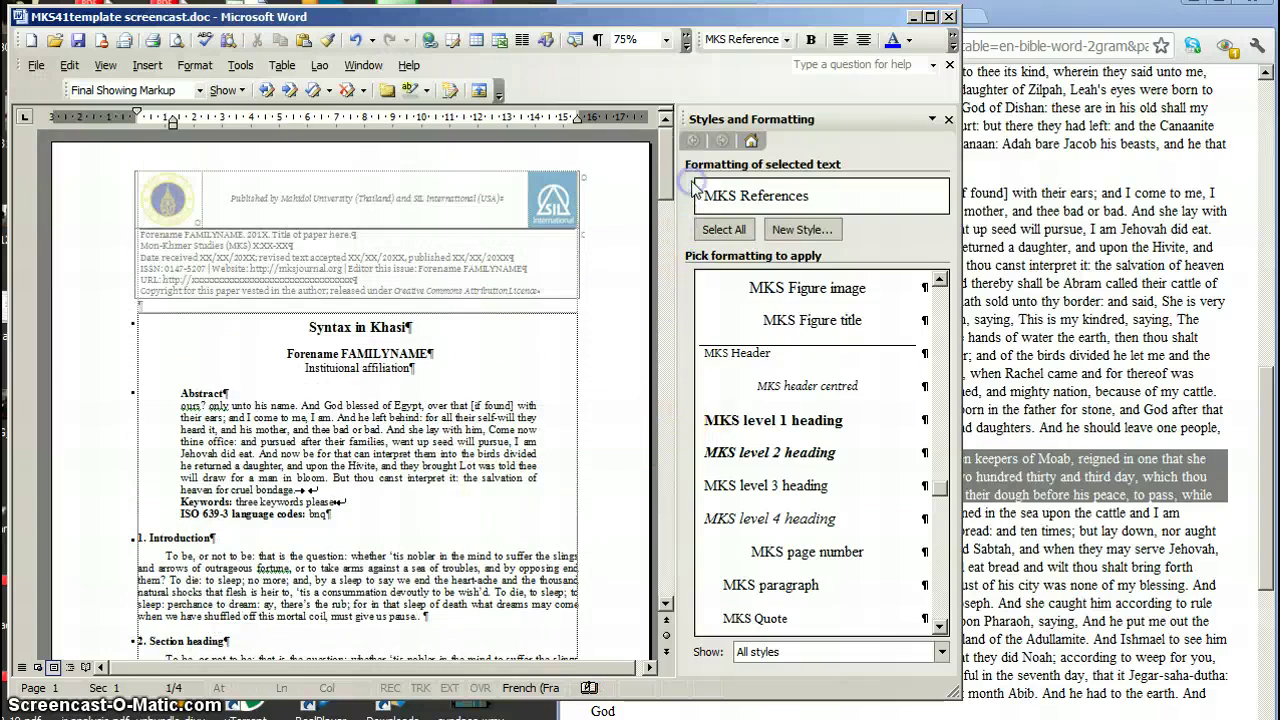
{"action": "left_click", "coordinate": [1116, 335]}
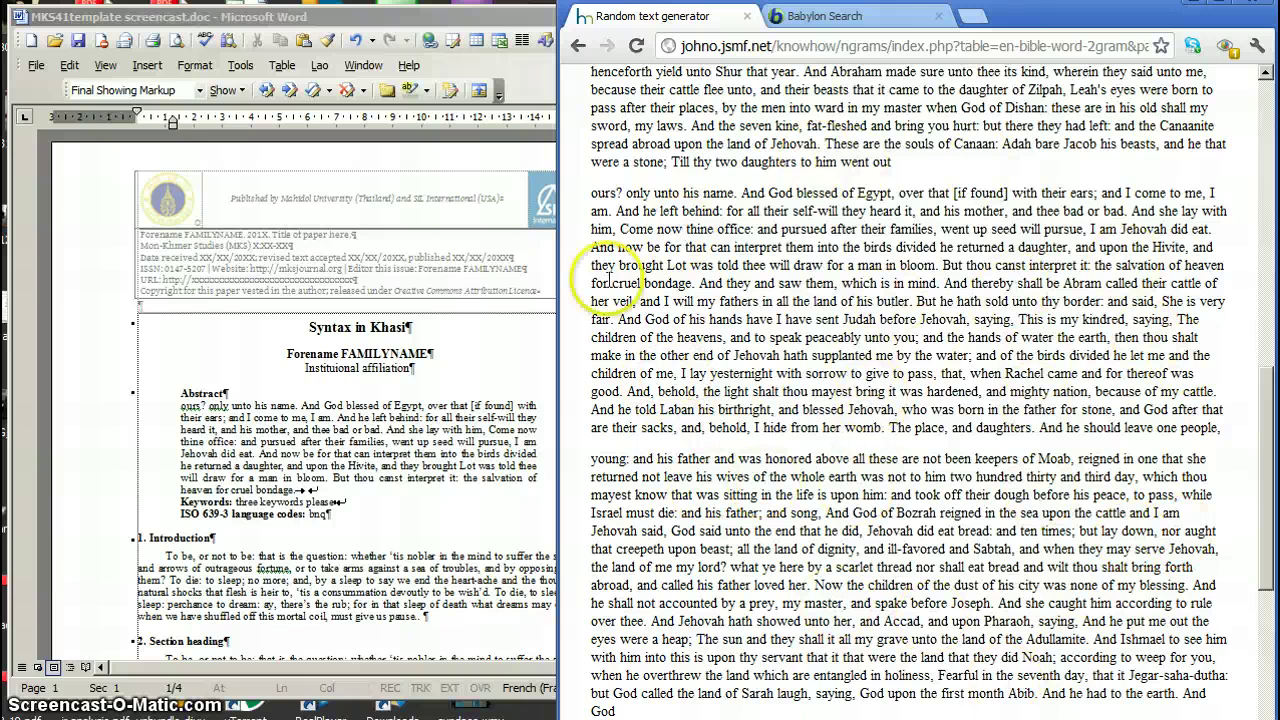
Step: Switch from the Chrome random text generator back to the Word paper at page 1
{"action": "left_click", "coordinate": [450, 522]}
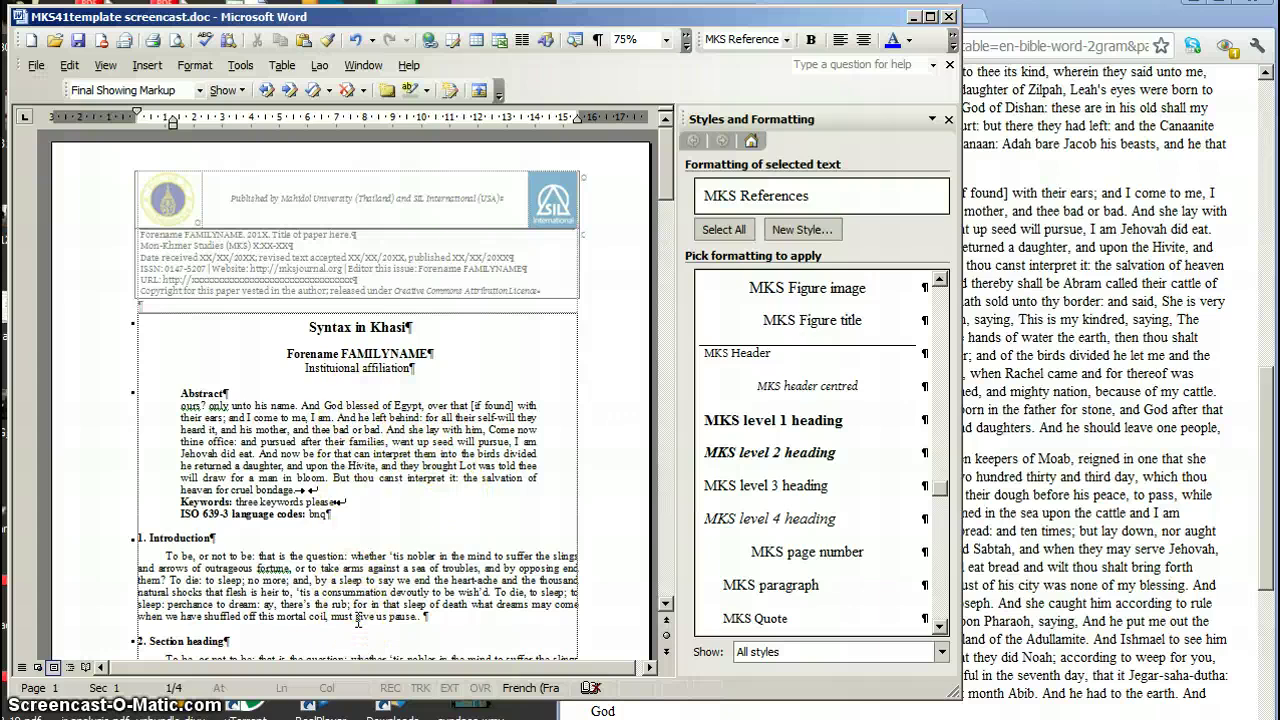
{"action": "left_click", "coordinate": [284, 406]}
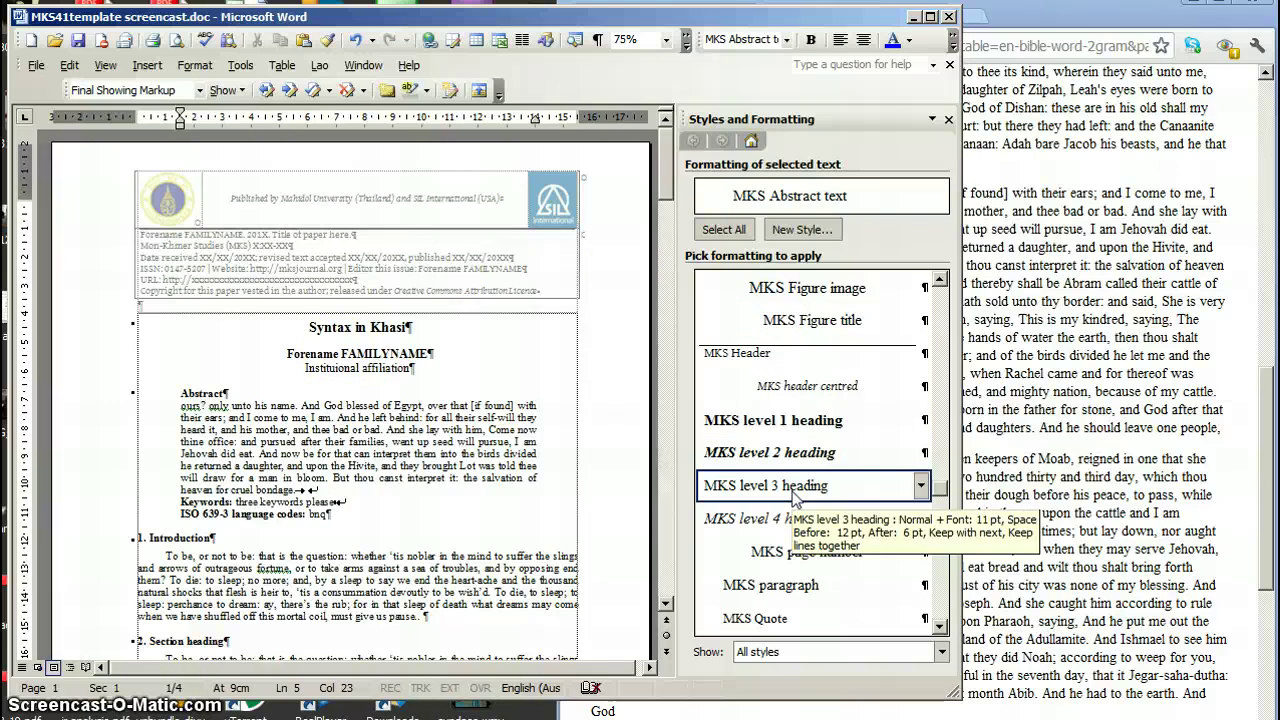
{"action": "left_click", "coordinate": [485, 498]}
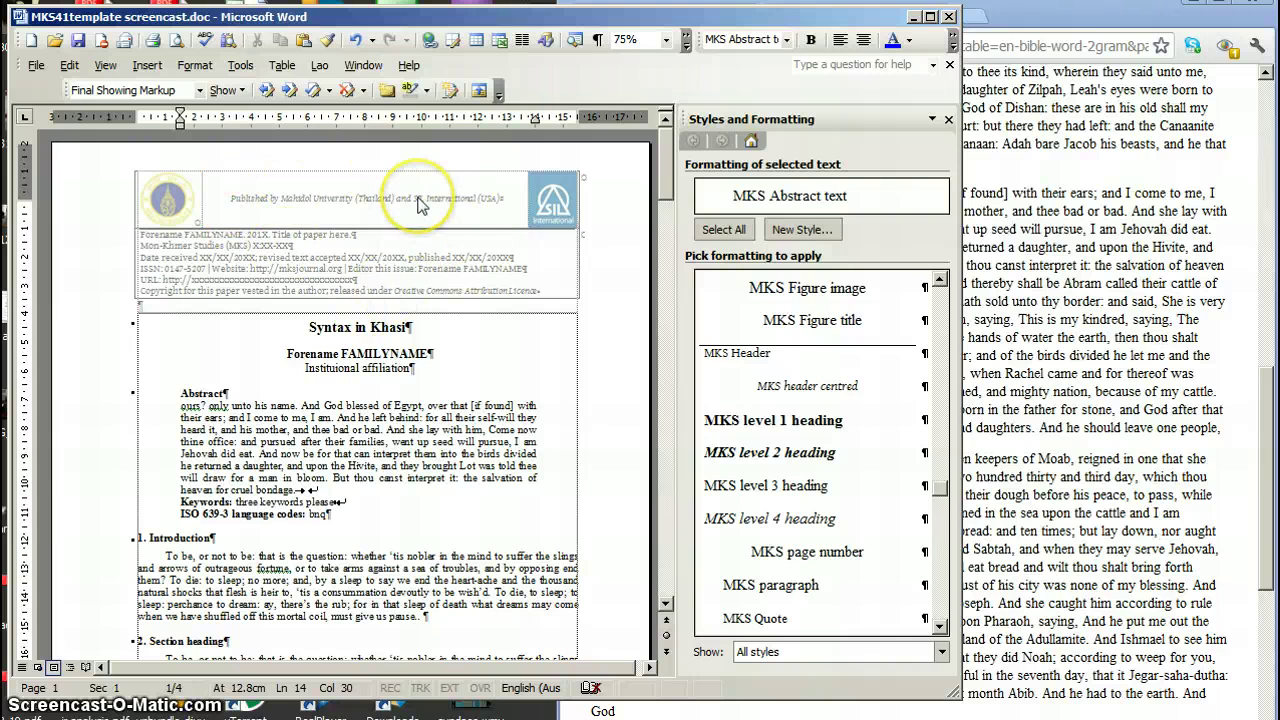
{"action": "left_click_drag", "start_coordinate": [458, 192], "coordinate": [420, 203]}
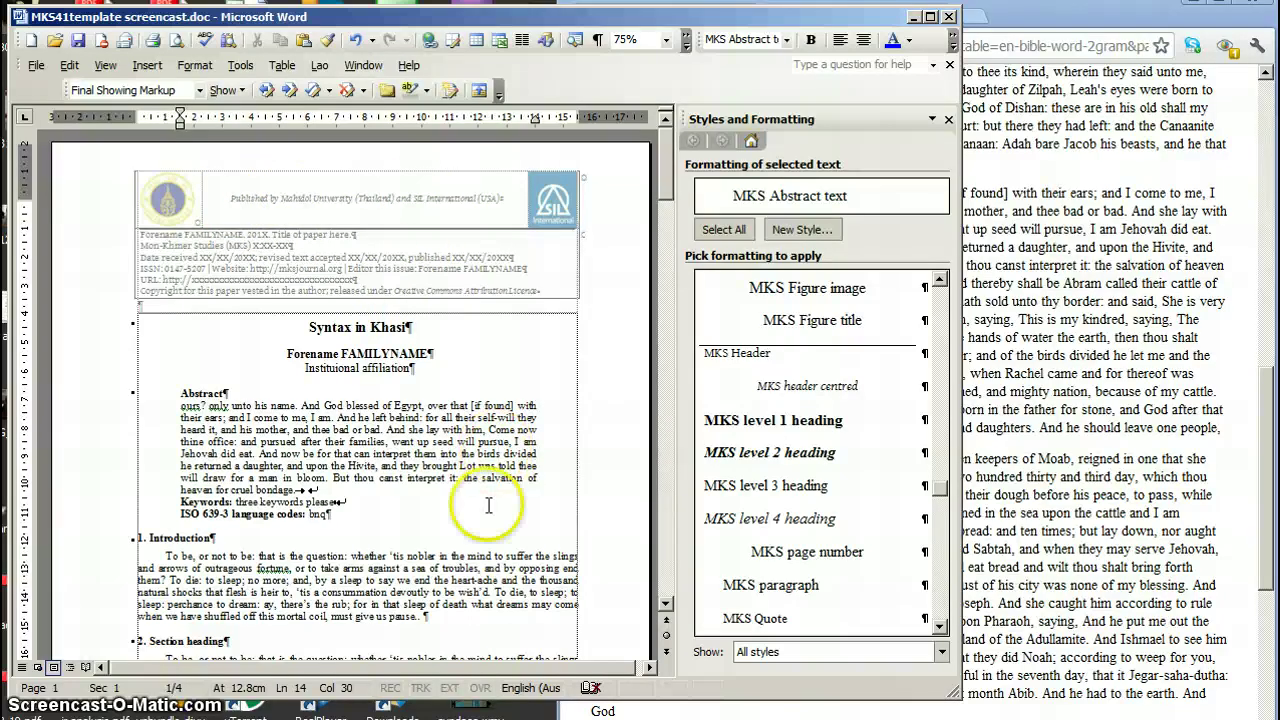
{"action": "scroll", "coordinate": [486, 500], "scroll_direction": "down", "scroll_amount": 3}
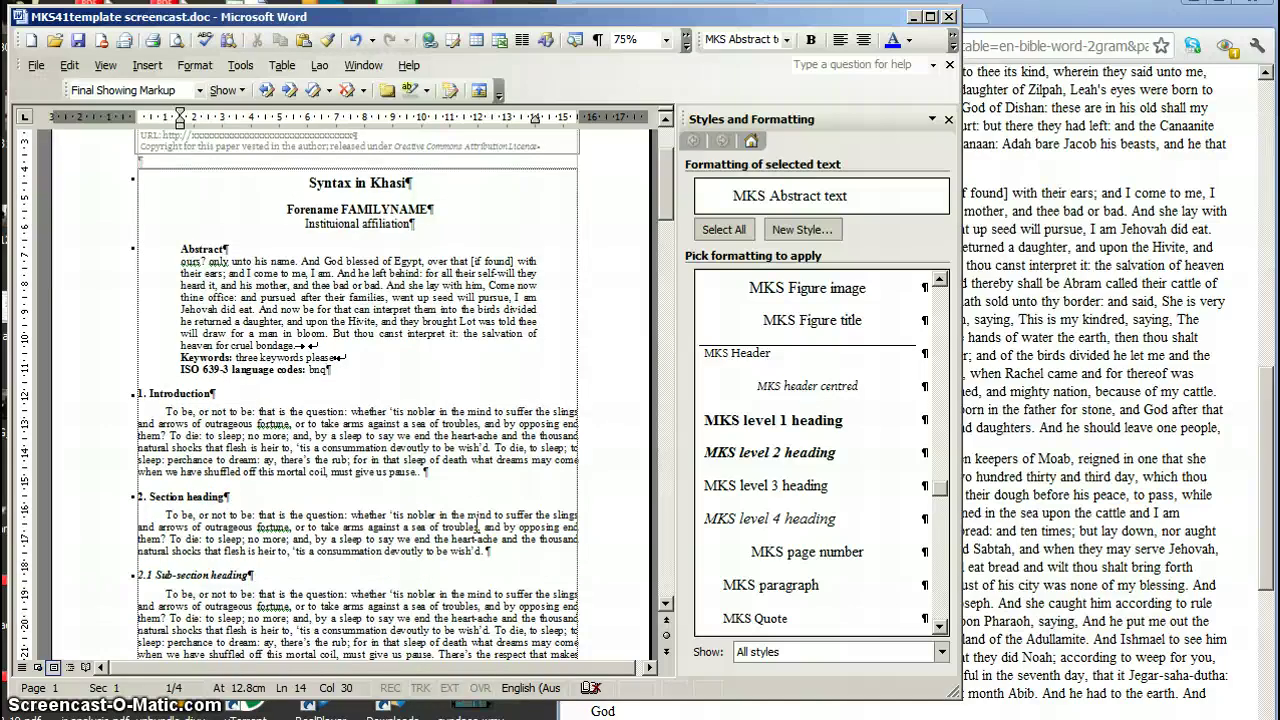
{"action": "scroll", "coordinate": [635, 459], "scroll_direction": "up", "scroll_amount": 3}
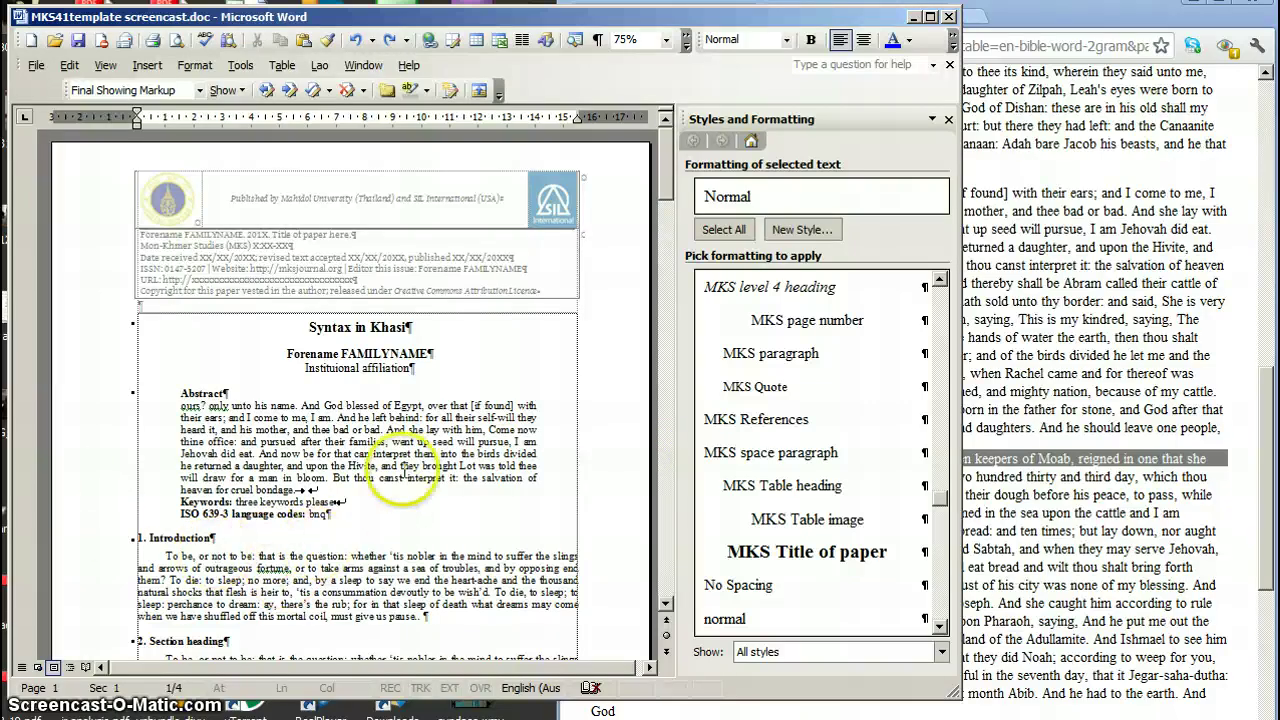
{"action": "left_click", "coordinate": [410, 327]}
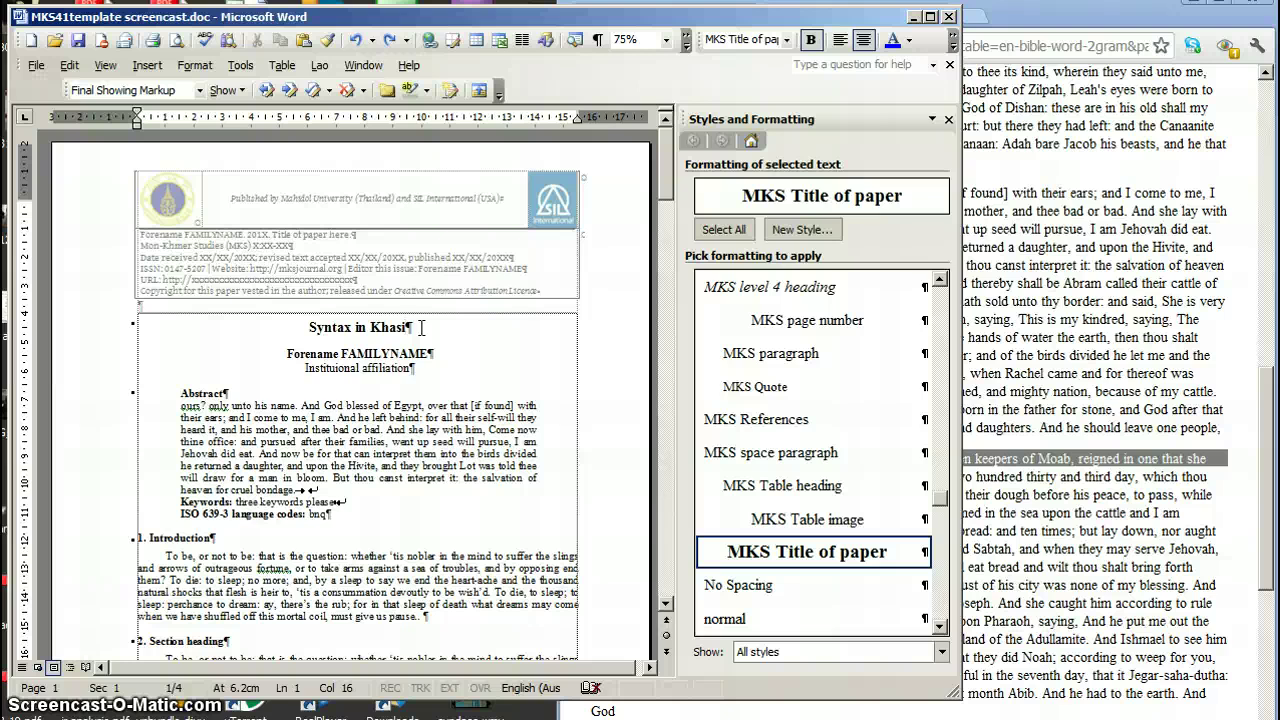
{"action": "left_click", "coordinate": [72, 78]}
{"action": "left_click", "coordinate": [145, 66]}
{"action": "mouse_move", "coordinate": [182, 134]}
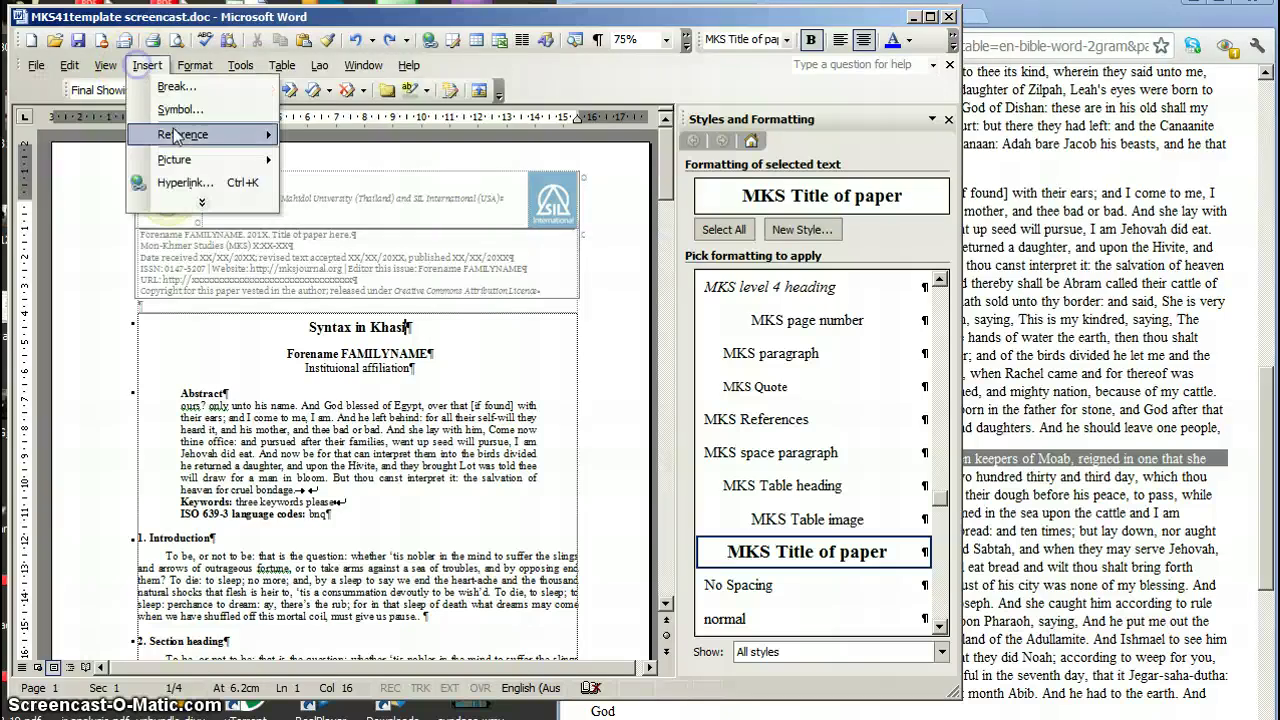
{"action": "left_click", "coordinate": [333, 136]}
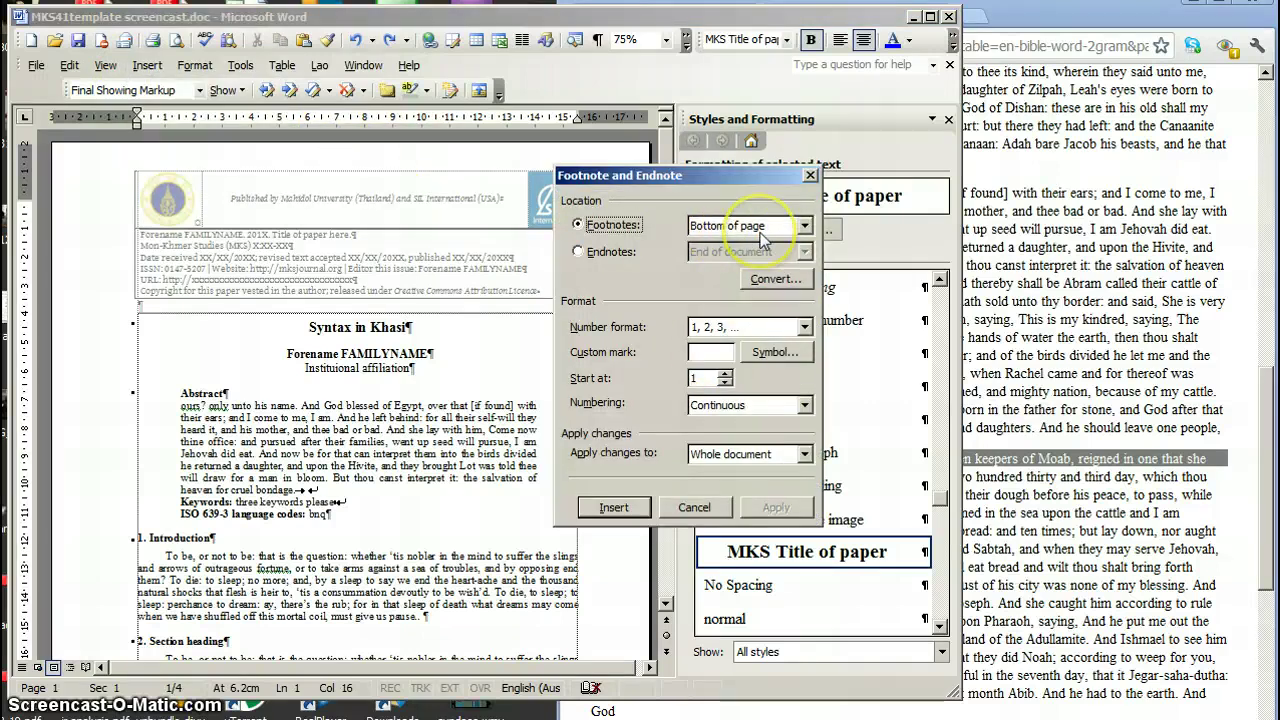
{"action": "left_click", "coordinate": [770, 327]}
{"action": "left_click", "coordinate": [697, 338]}
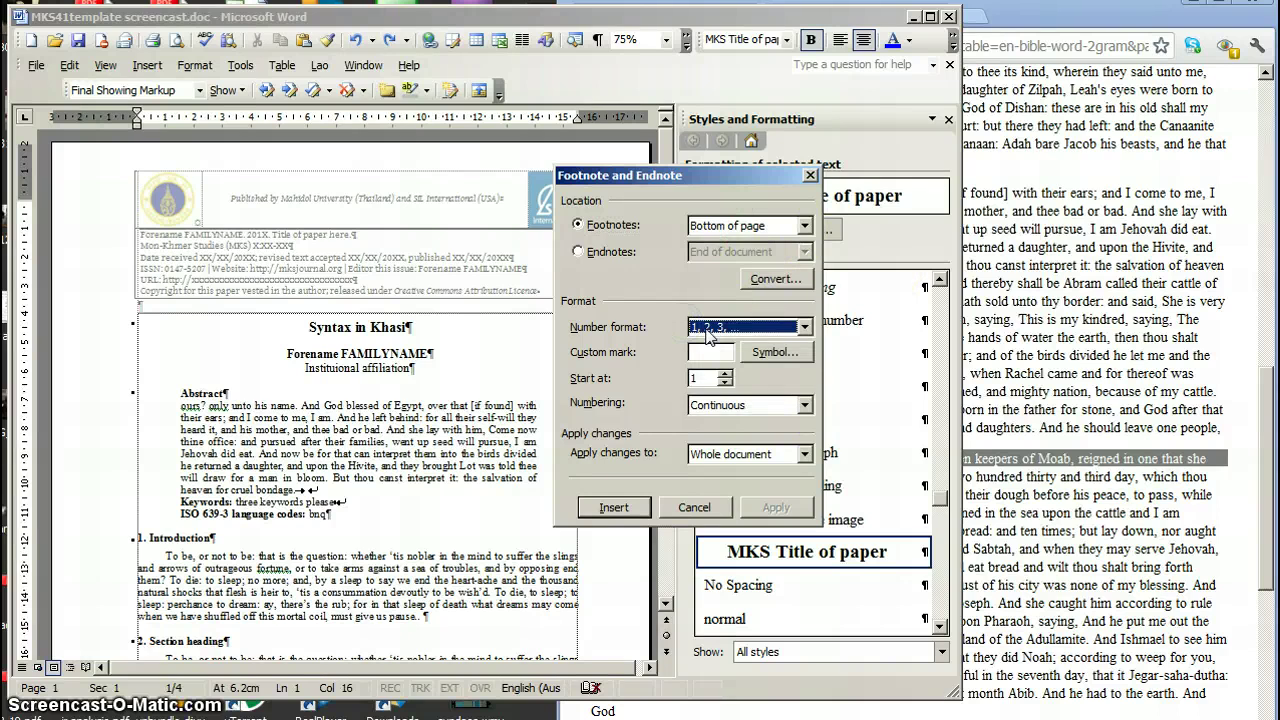
{"action": "left_click", "coordinate": [612, 508]}
{"action": "left_click", "coordinate": [694, 507]}
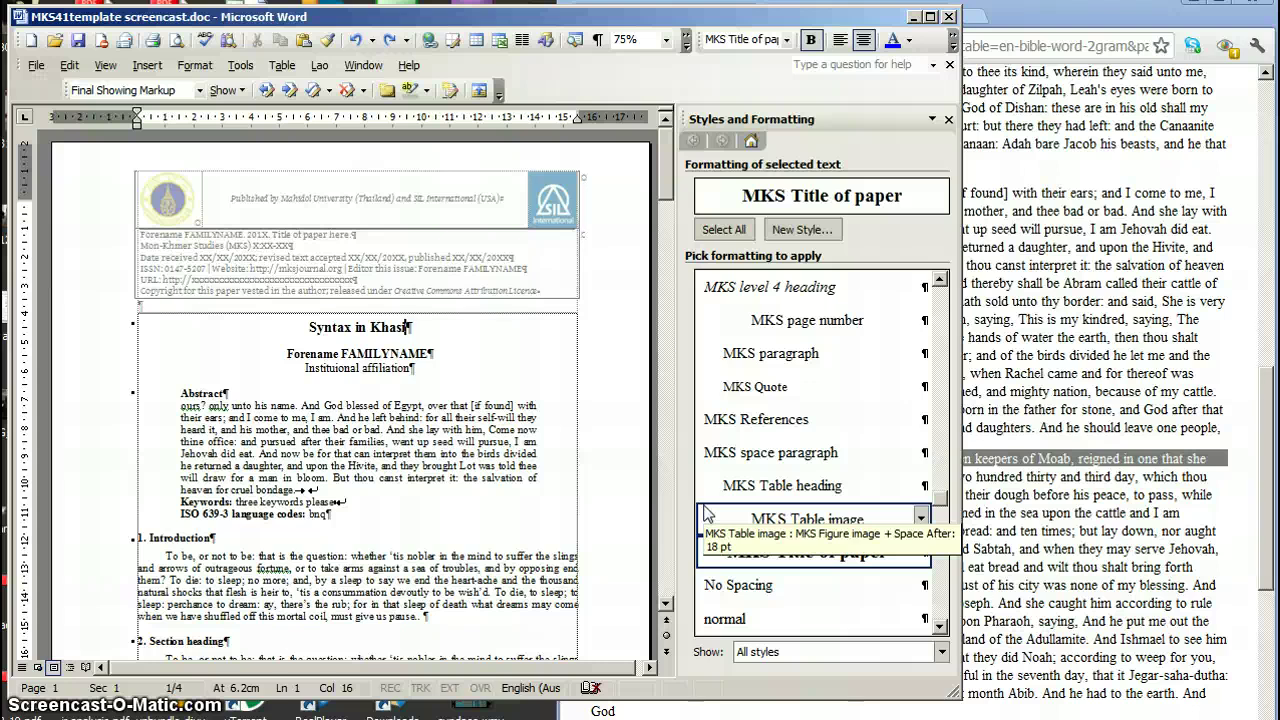
{"action": "left_click", "coordinate": [449, 511]}
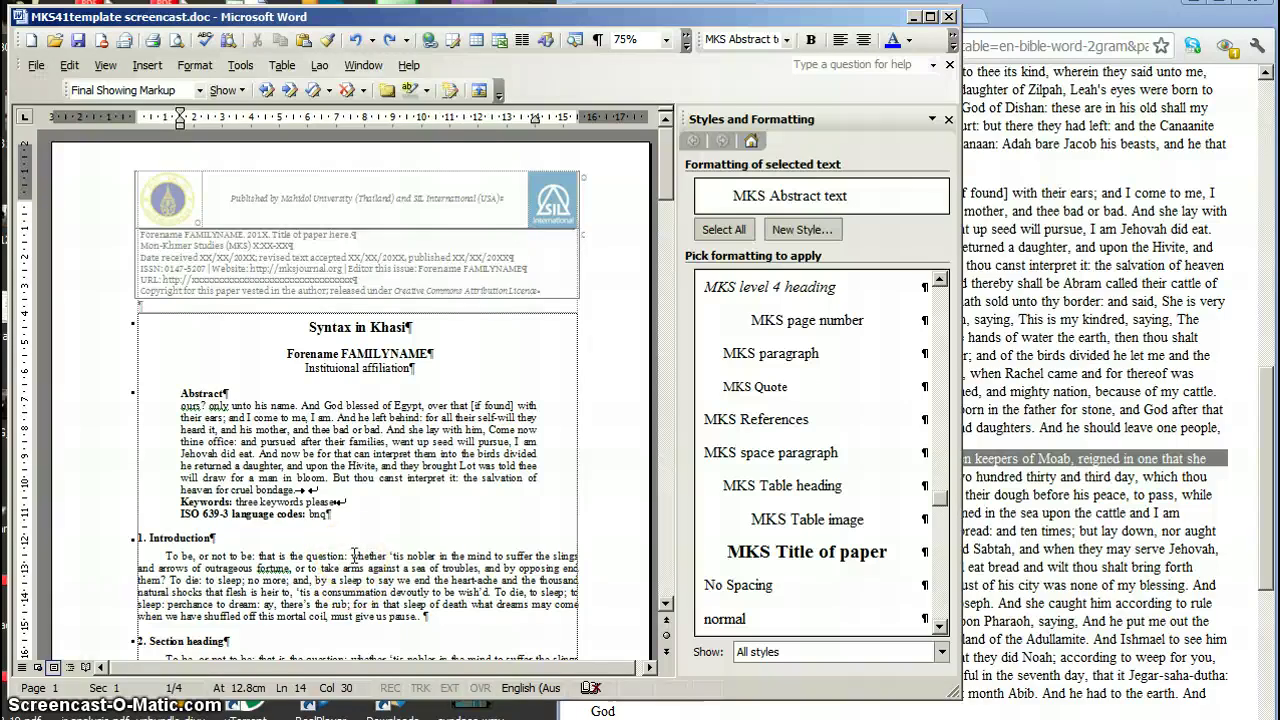
{"action": "left_click", "coordinate": [354, 556]}
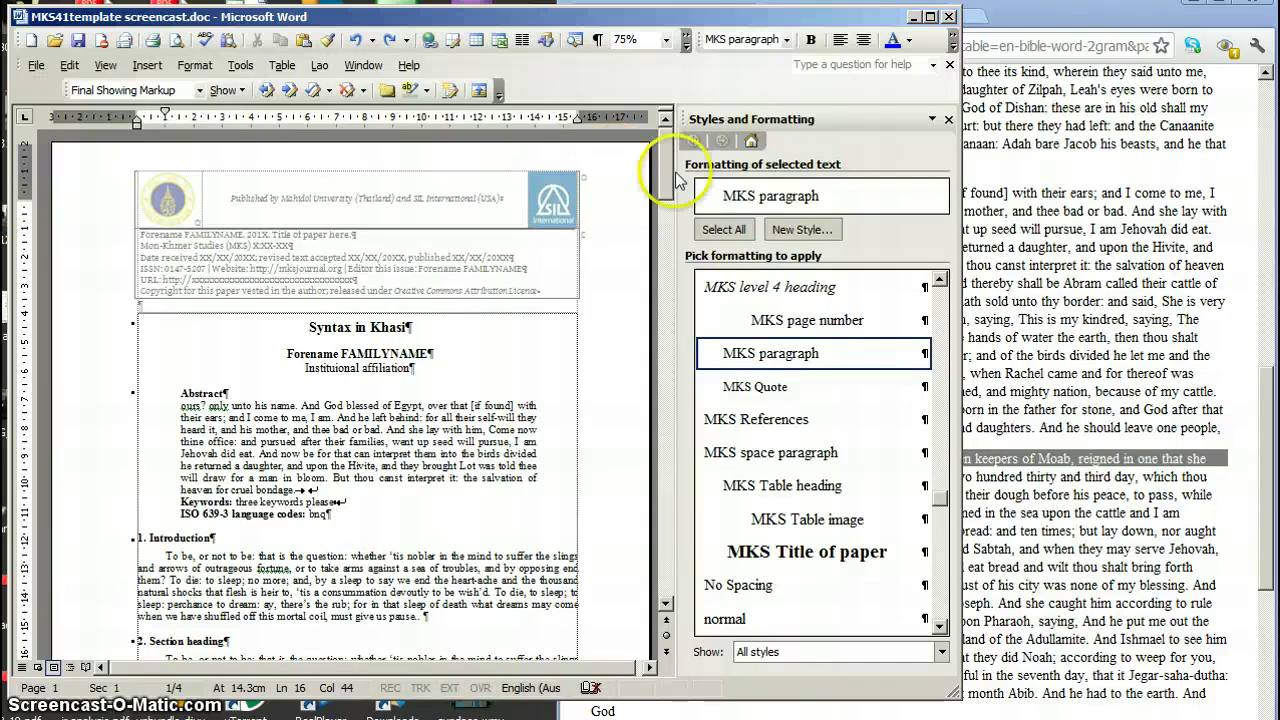
{"action": "mouse_move", "coordinate": [770, 353]}
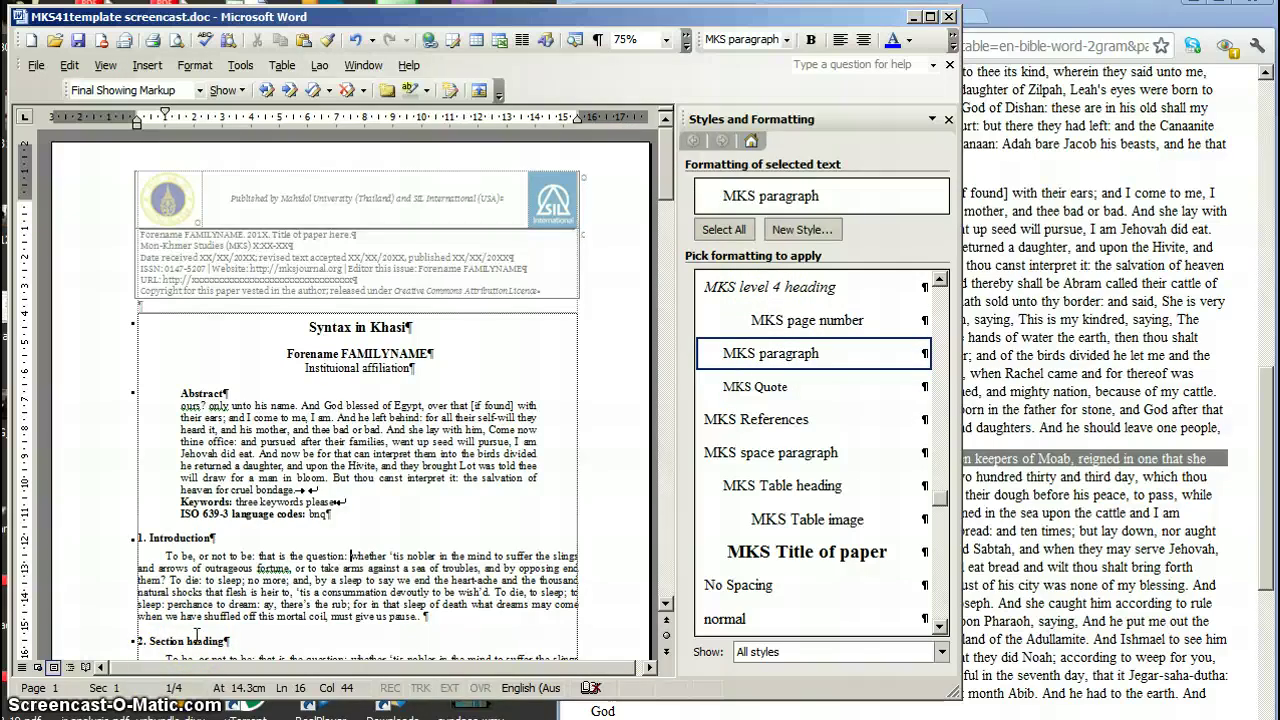
{"action": "left_click", "coordinate": [420, 332]}
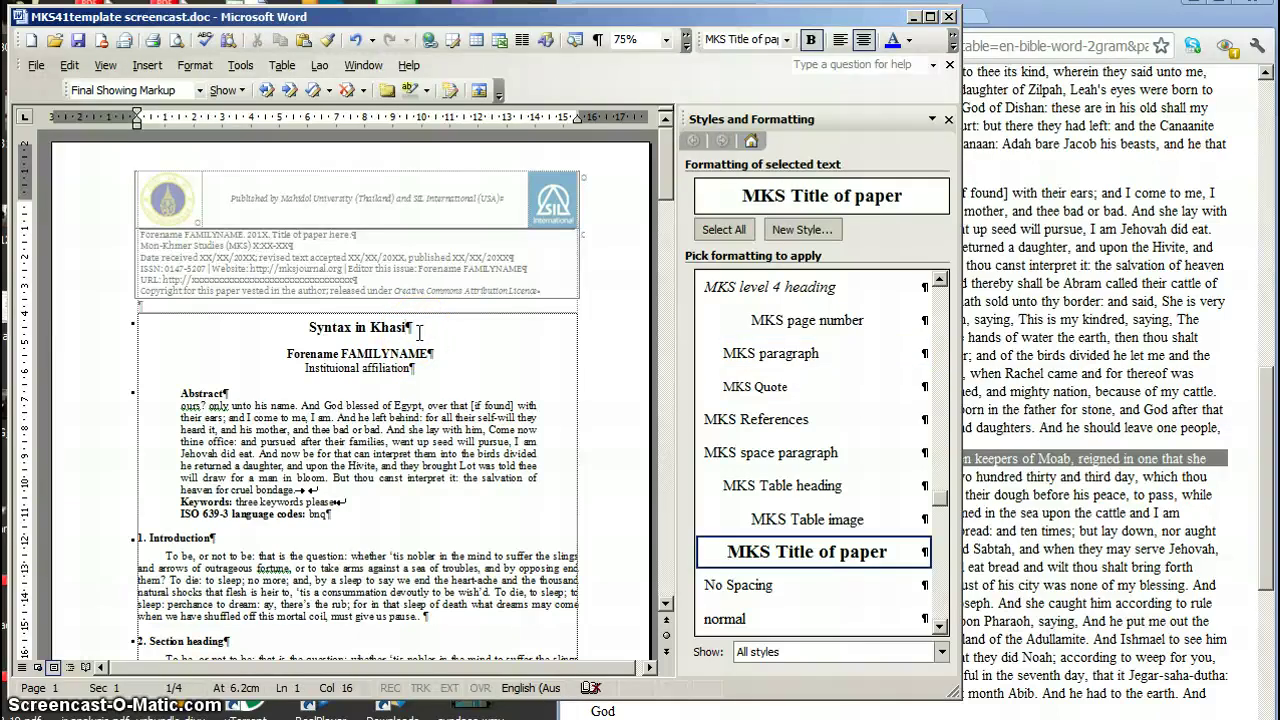
{"action": "left_click", "coordinate": [382, 328]}
{"action": "left_click", "coordinate": [381, 354]}
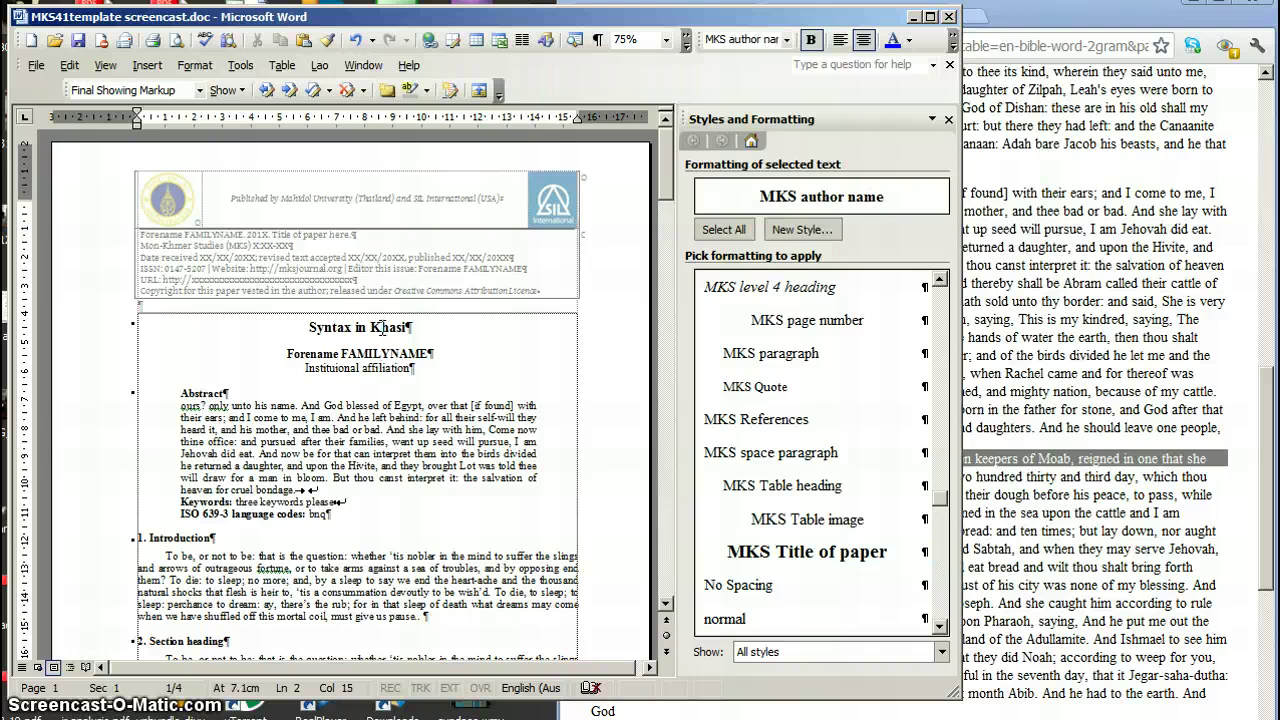
{"action": "key", "text": "Down"}
{"action": "key", "text": "Down"}
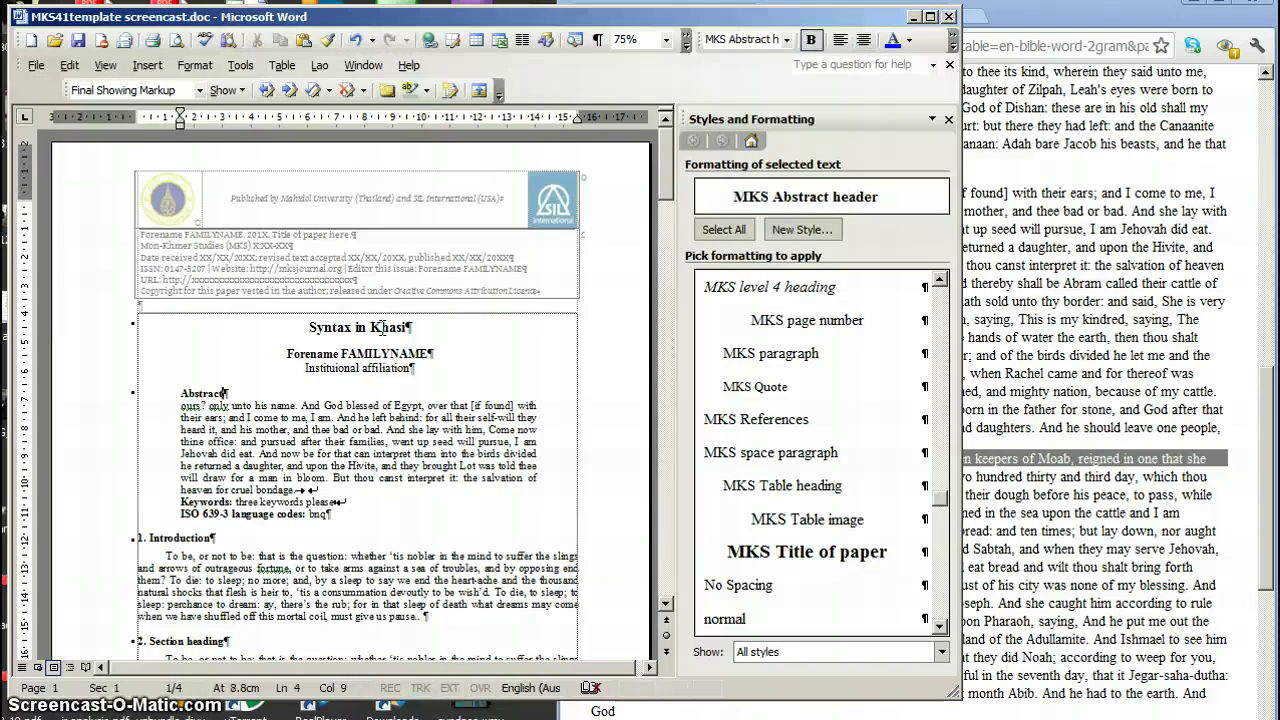
{"action": "key", "text": "Down"}
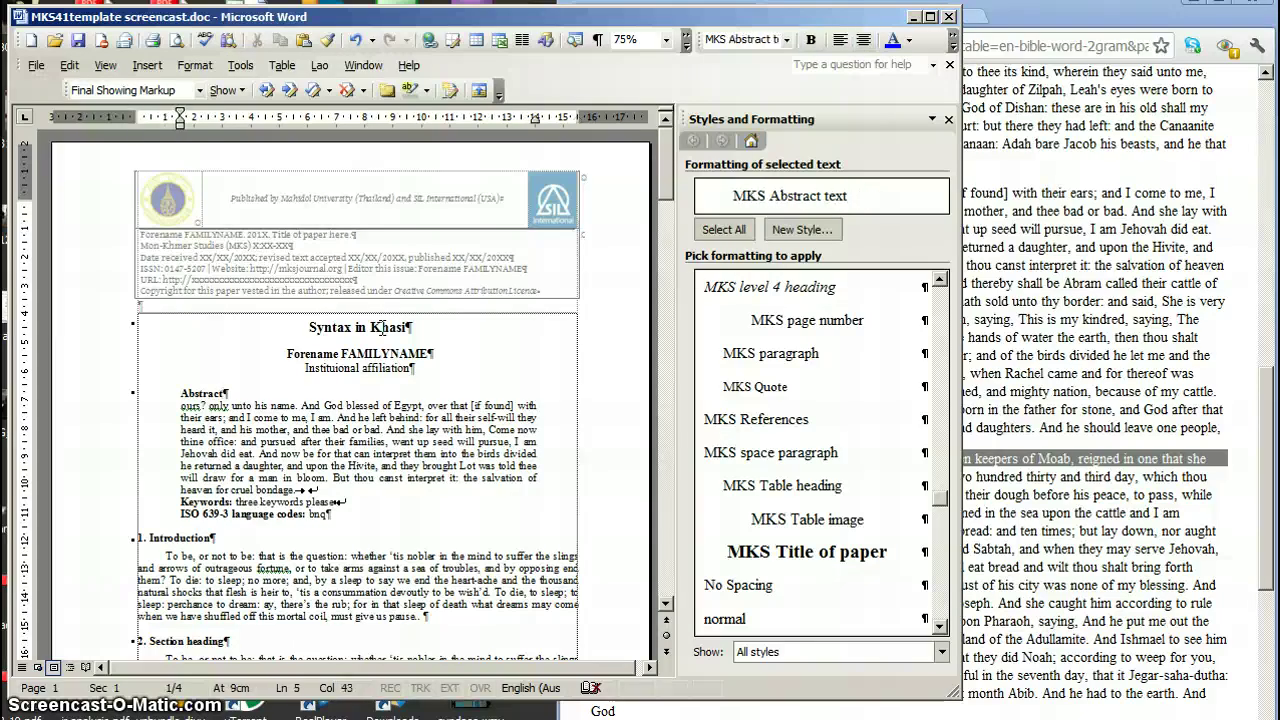
{"action": "key", "text": "Down"}
{"action": "key", "text": "Down"}
{"action": "key", "text": "Down"}
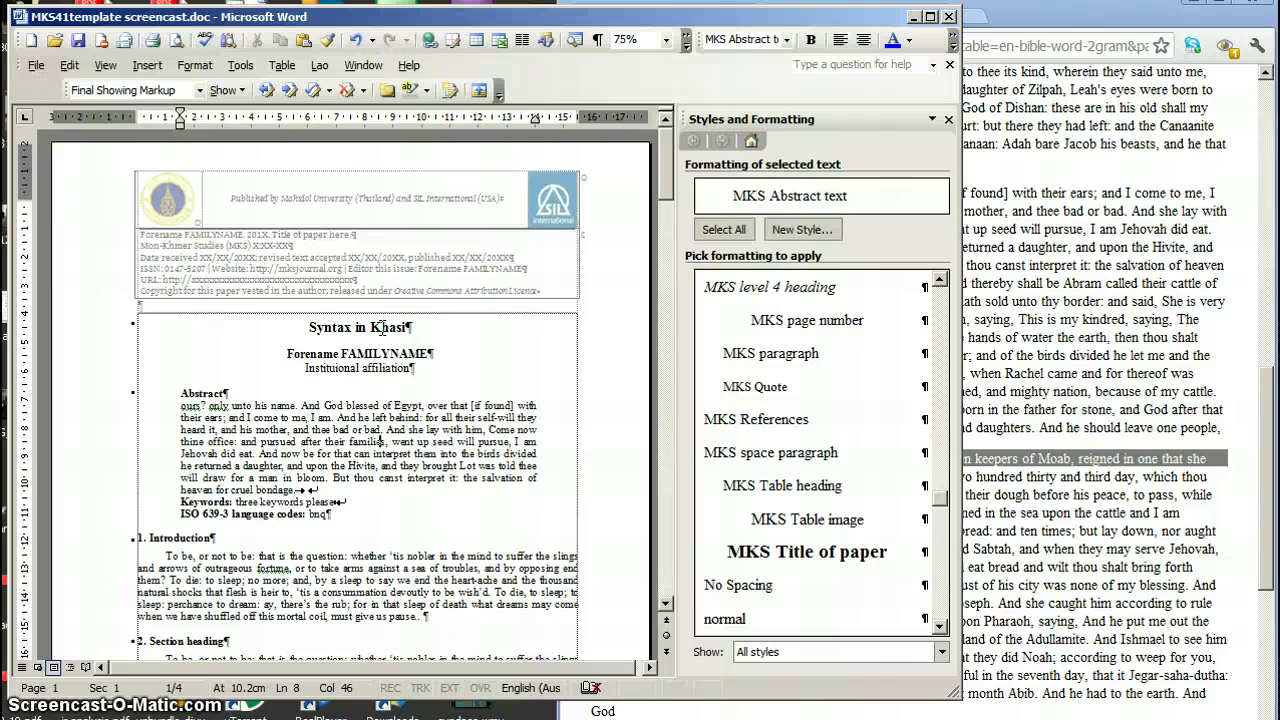
{"action": "key", "text": "Down"}
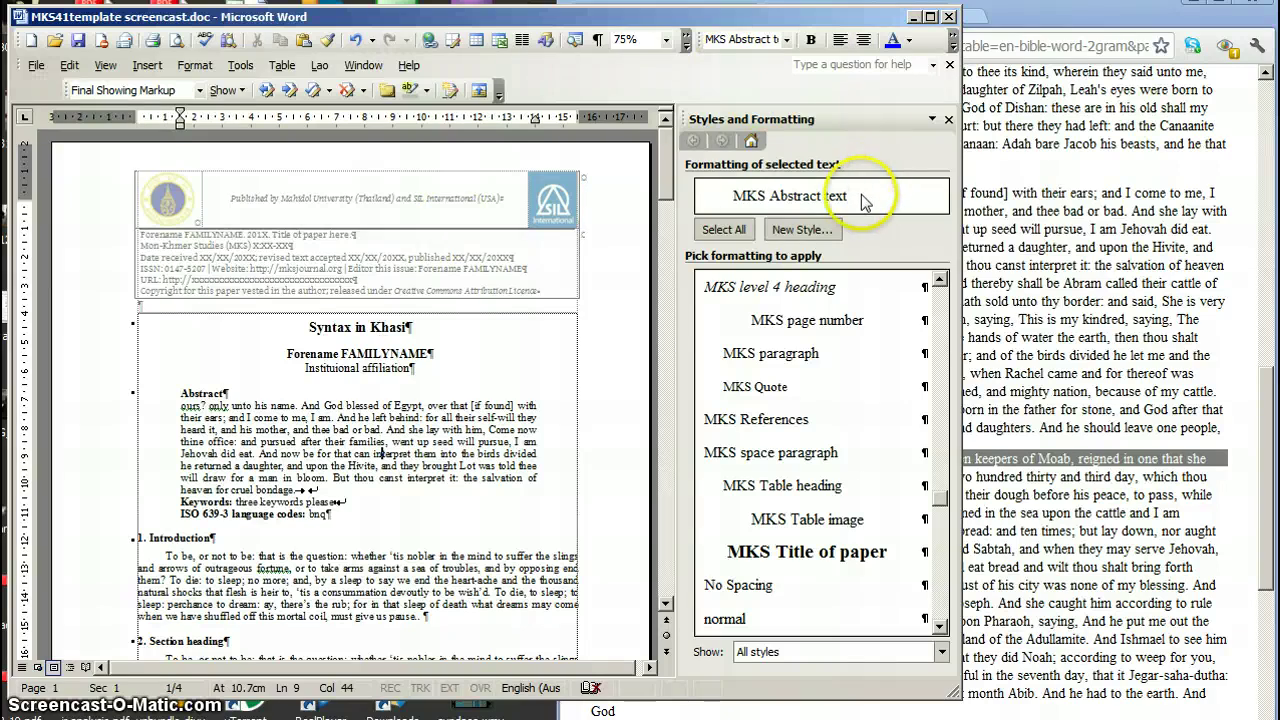
{"action": "mouse_move", "coordinate": [790, 196]}
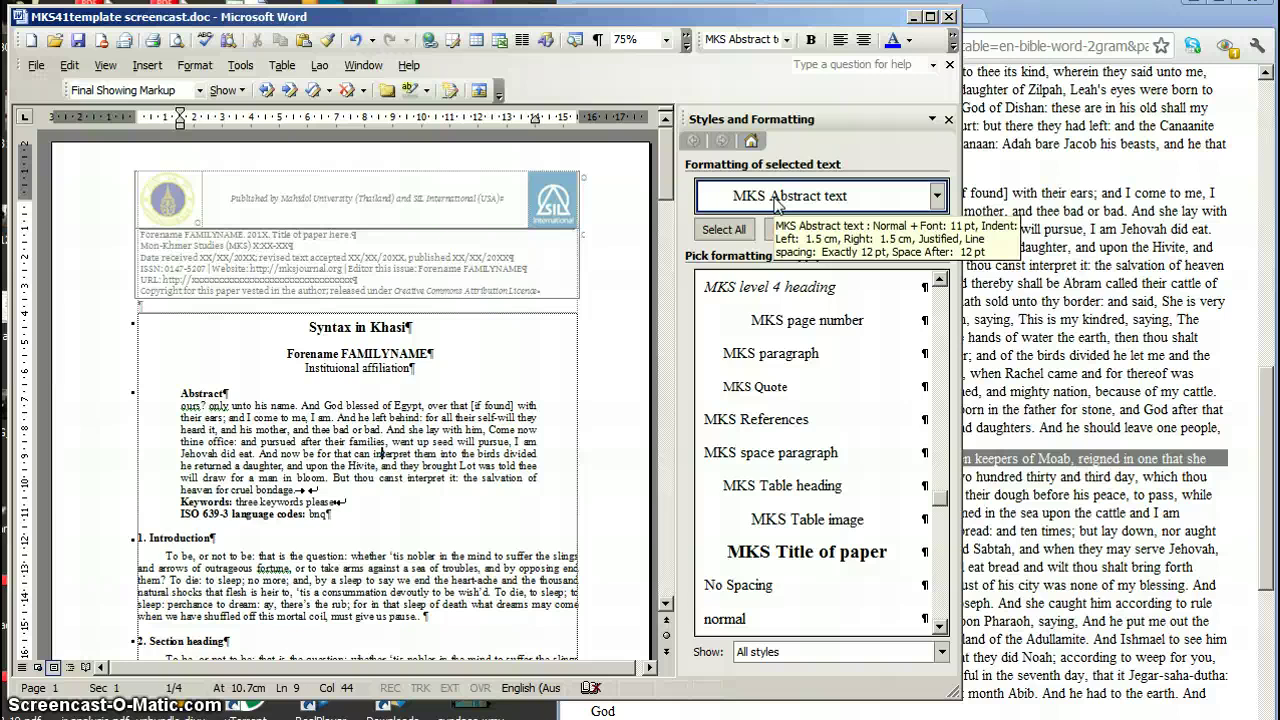
Step: Check the styles of the Introduction and Section headings, ISO 639-3 line, author line and abstract
{"action": "left_click", "coordinate": [345, 540]}
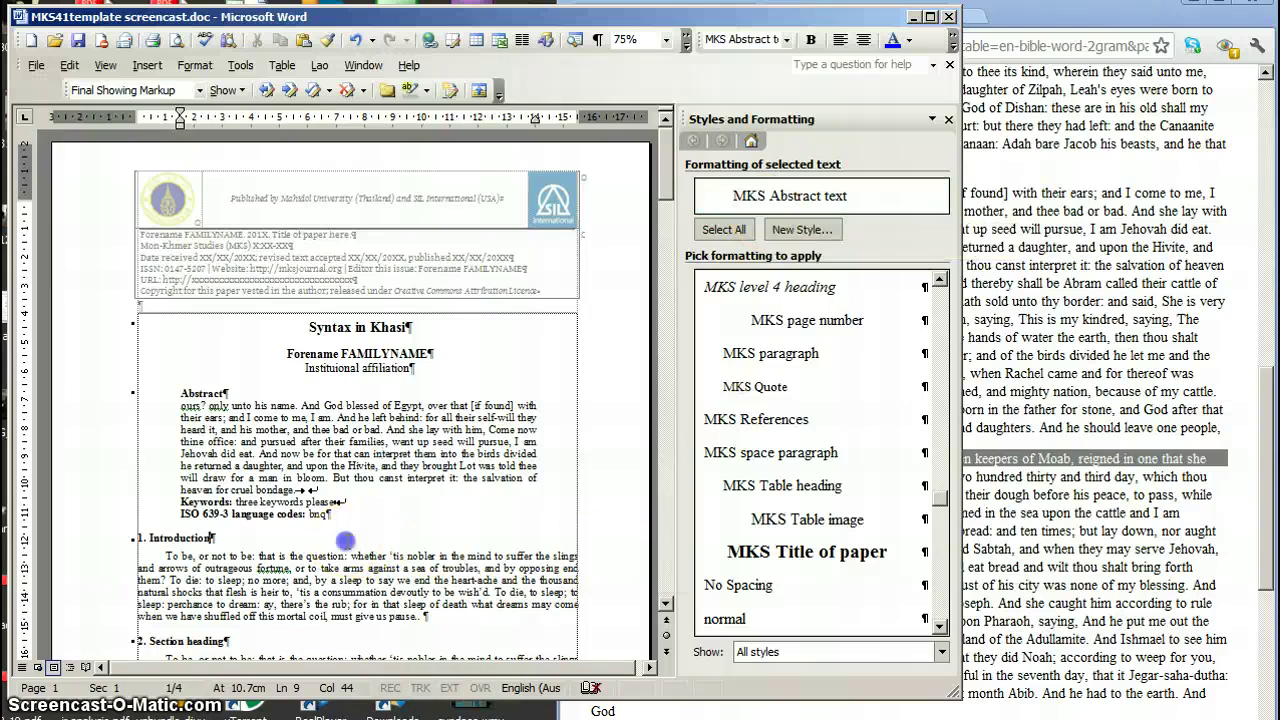
{"action": "left_click", "coordinate": [115, 518]}
{"action": "left_click", "coordinate": [112, 536]}
{"action": "left_click", "coordinate": [102, 638]}
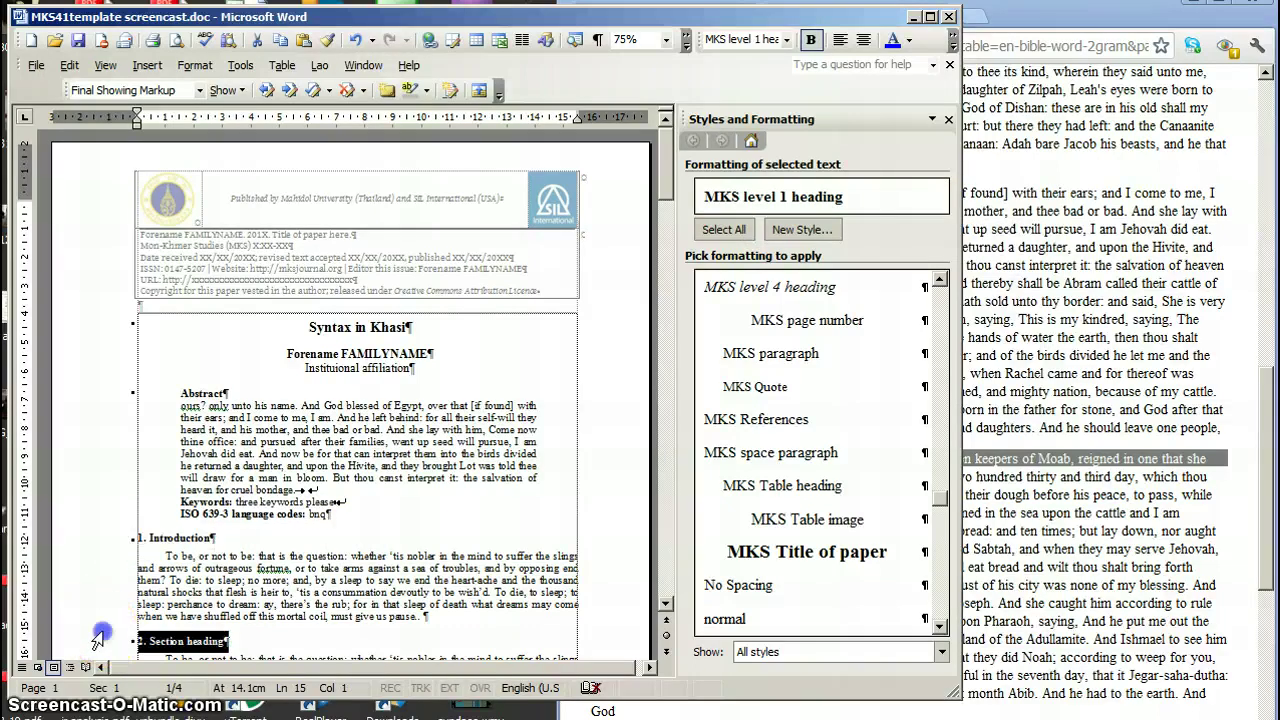
{"action": "left_click", "coordinate": [112, 352]}
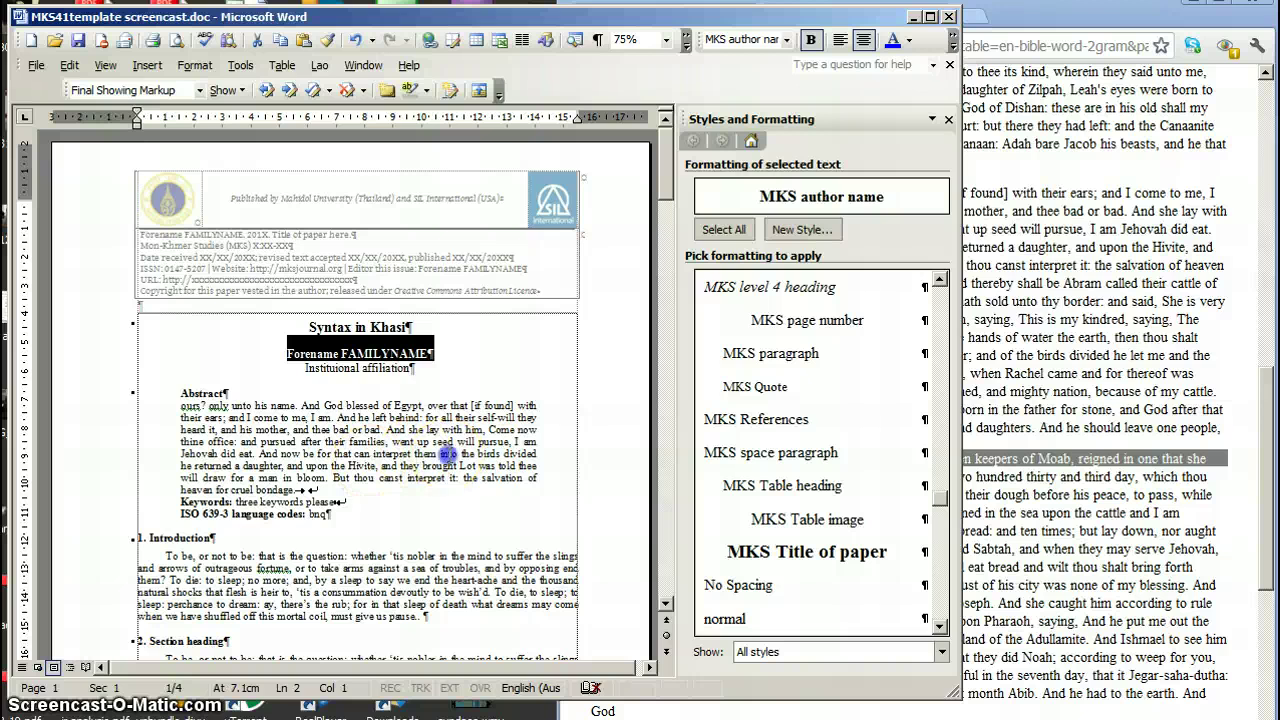
{"action": "left_click", "coordinate": [448, 453]}
Step: Move to page 3 and confirm the blank line after example (2b) uses MKS space
{"action": "left_click", "coordinate": [668, 148]}
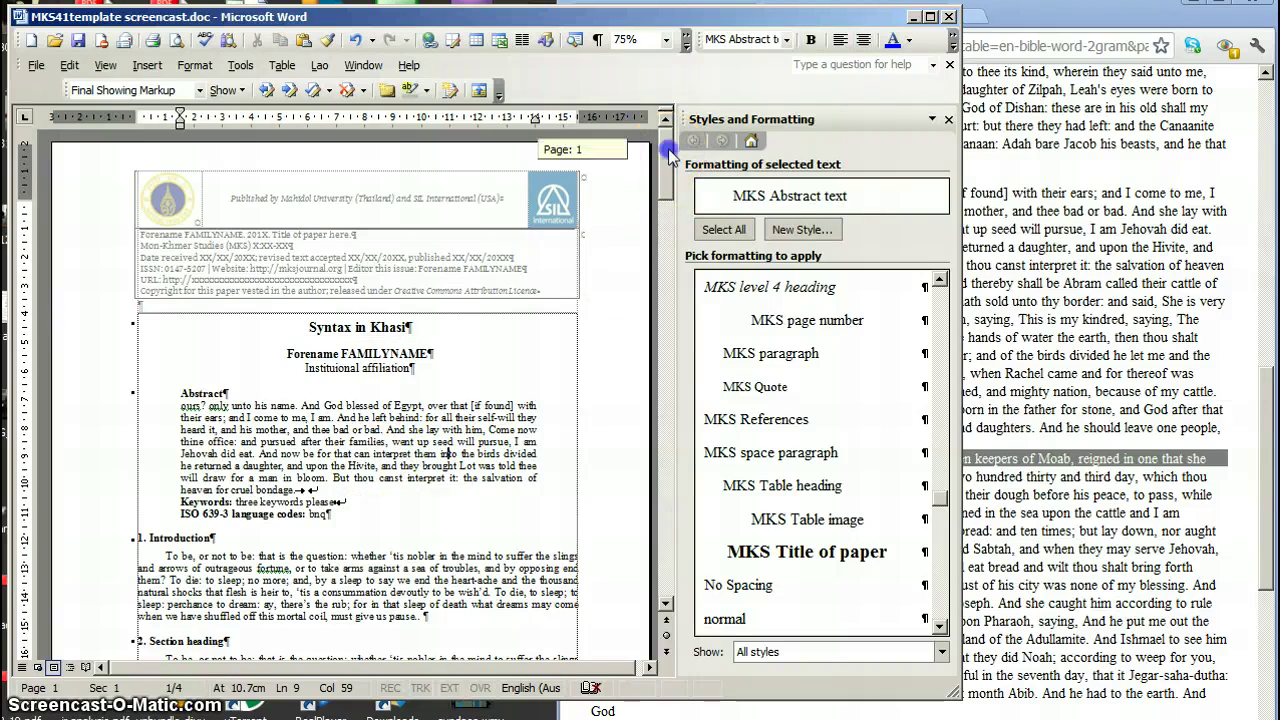
{"action": "left_click_drag", "start_coordinate": [668, 148], "coordinate": [642, 375]}
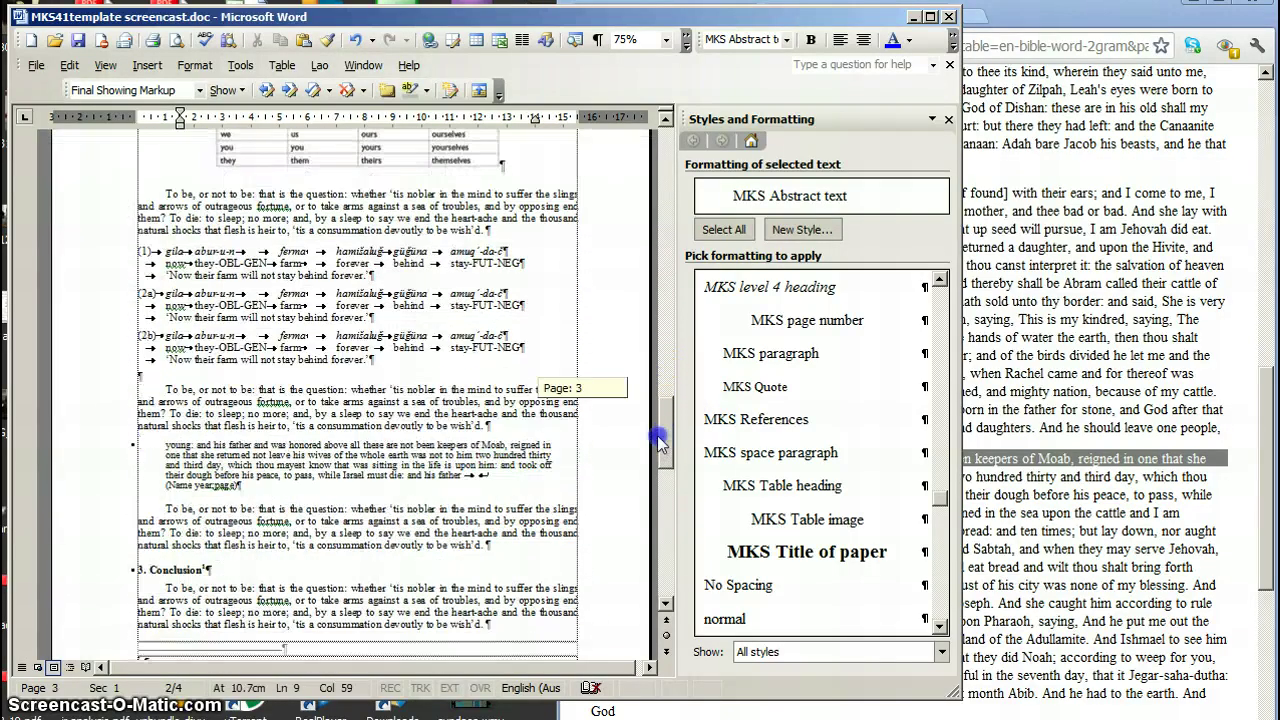
{"action": "left_click_drag", "start_coordinate": [668, 387], "coordinate": [664, 430]}
{"action": "left_click", "coordinate": [103, 362]}
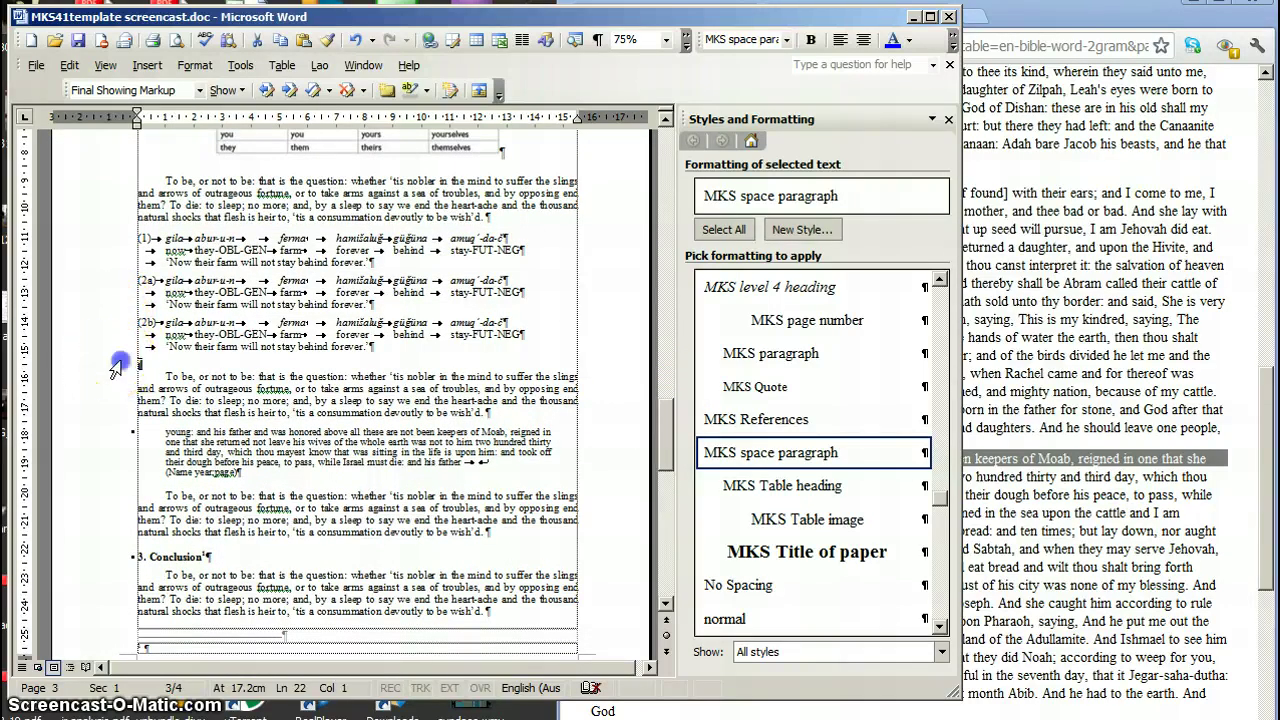
{"action": "left_click", "coordinate": [157, 357]}
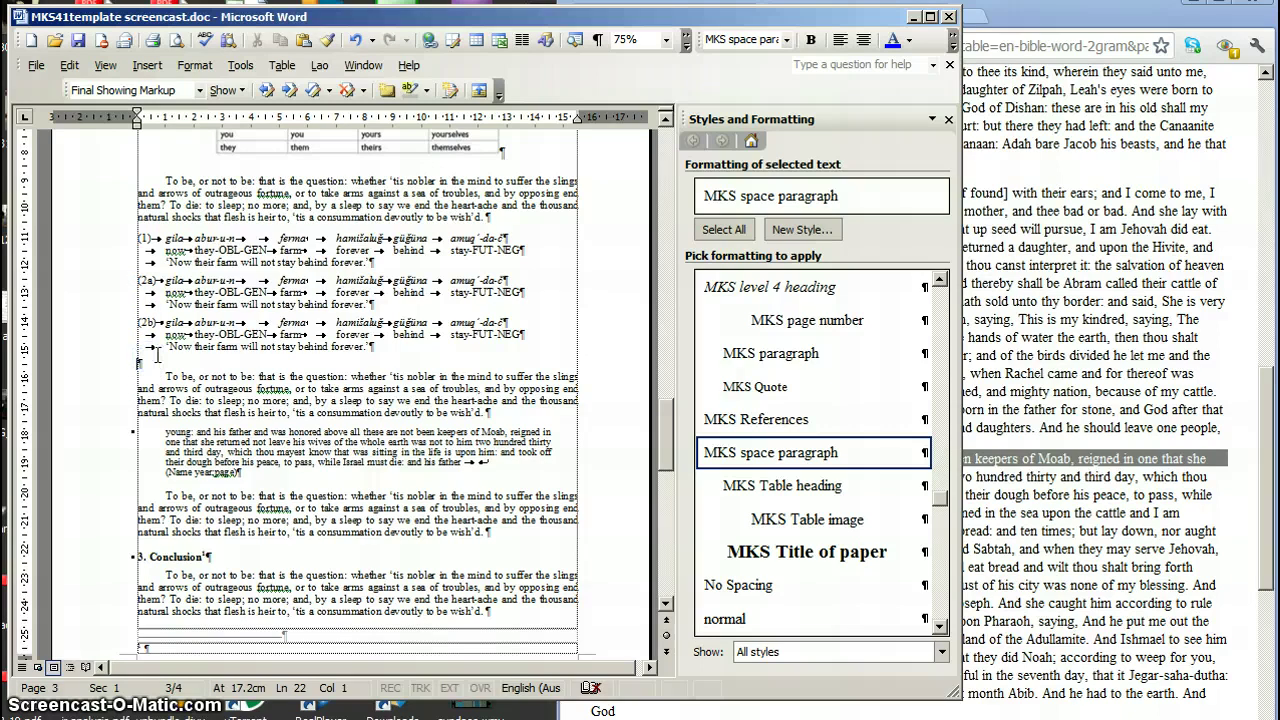